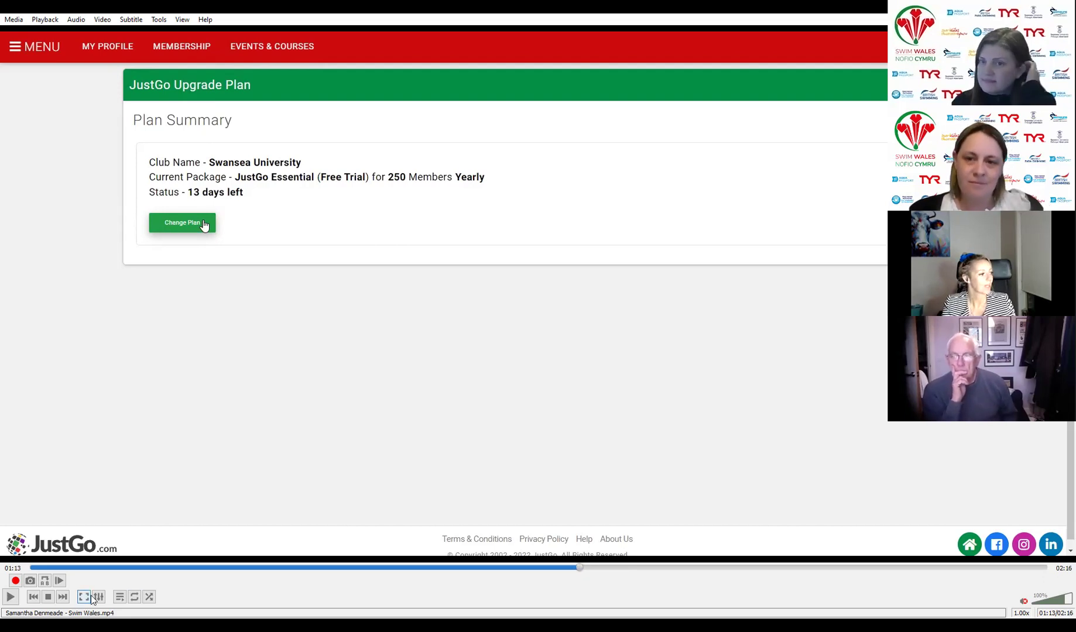
Play the recorded plan upgrade demo from the plan summary through plan selection and account details, pausing at each stage
click(10, 596)
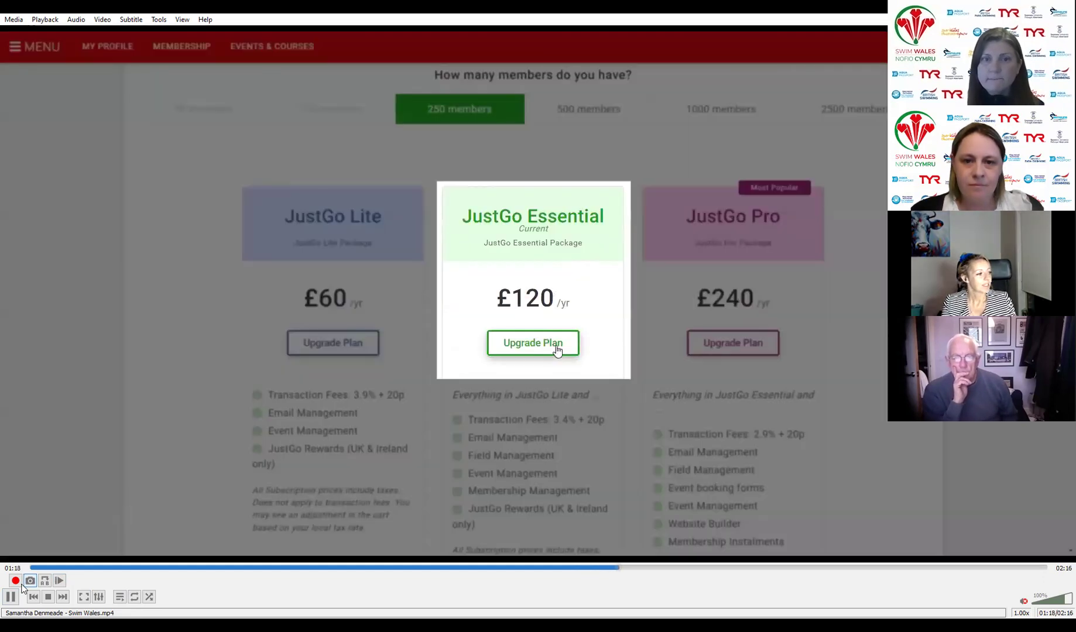
key(space)
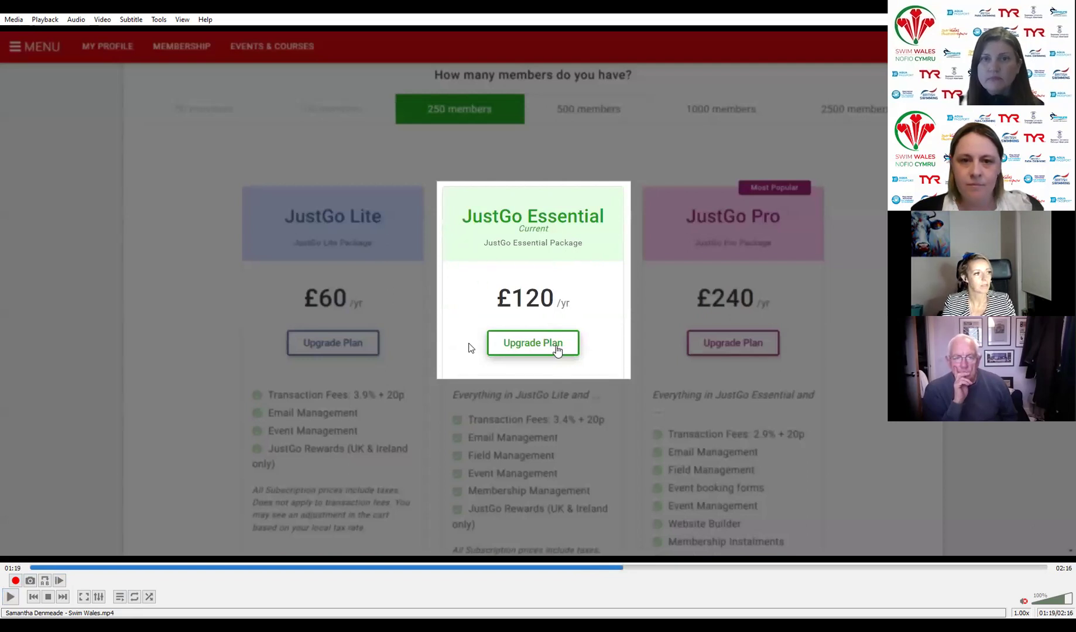
click(11, 598)
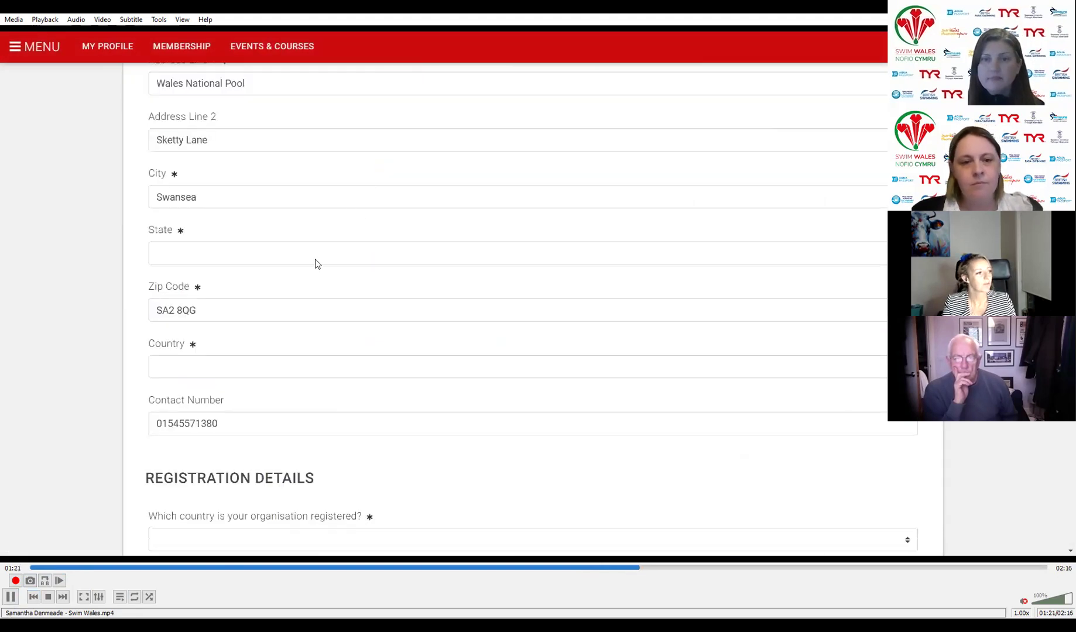
click(11, 597)
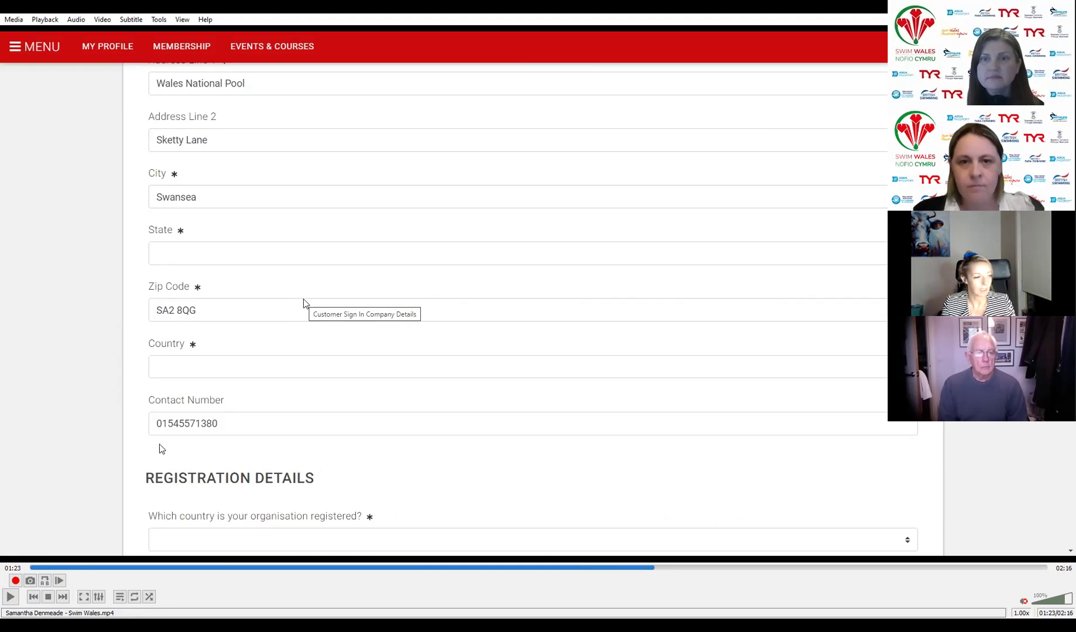
click(11, 597)
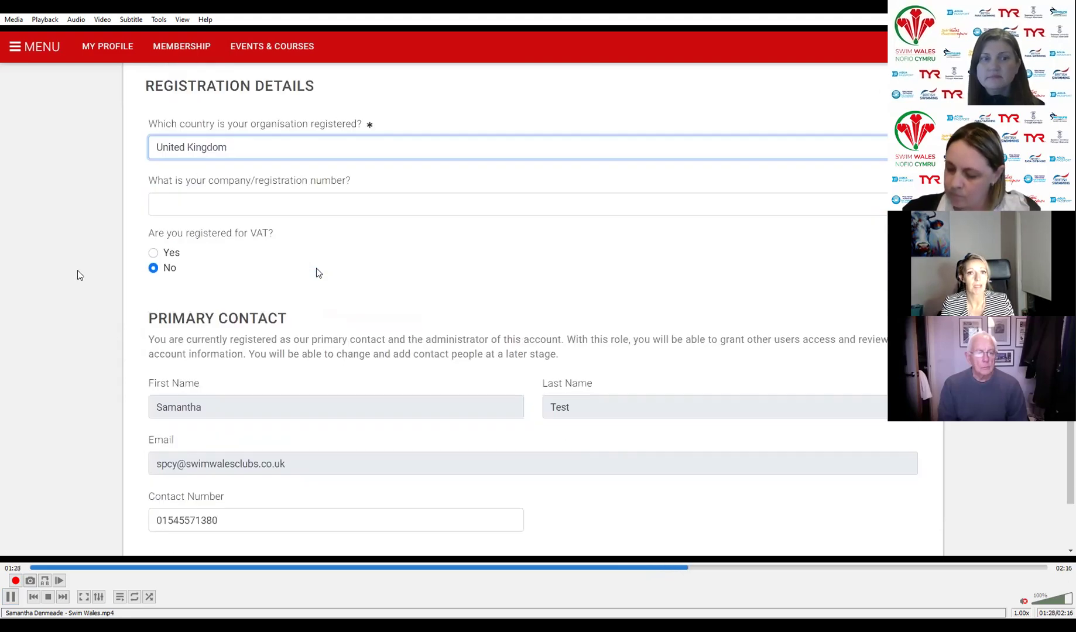
key(space)
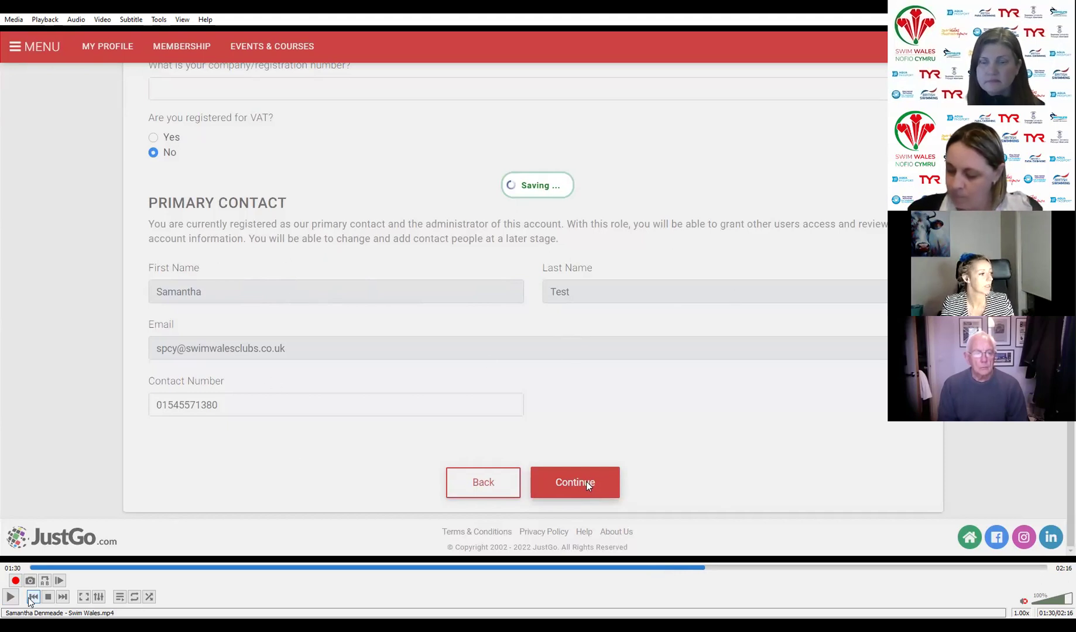
Continue the recorded demo through the order summary and payment stages, skip ahead to the subscription completion page, and pause there
click(9, 596)
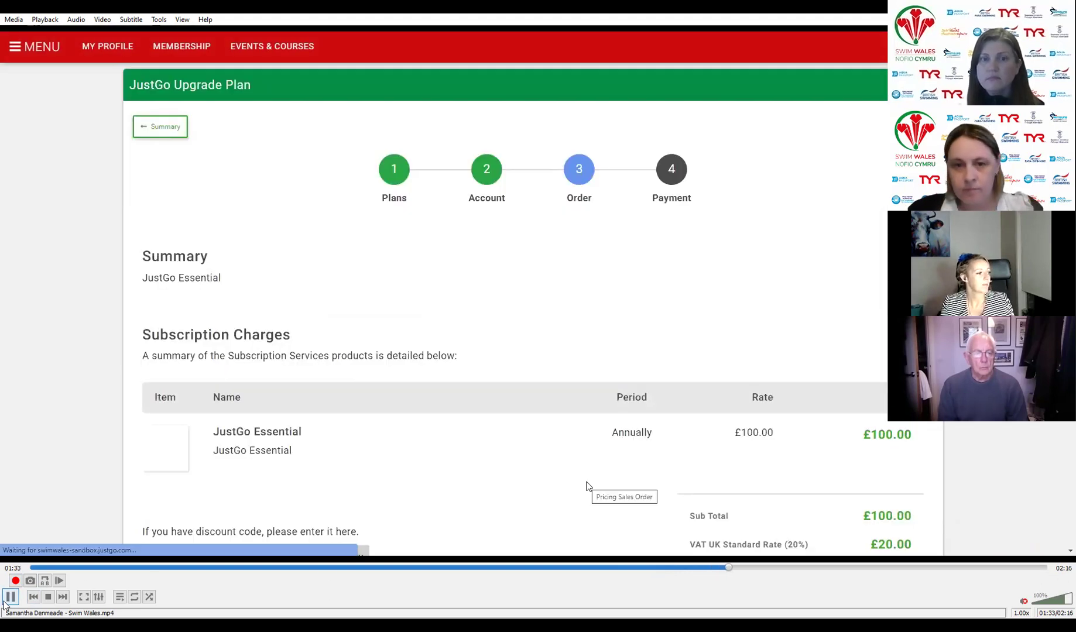
click(7, 600)
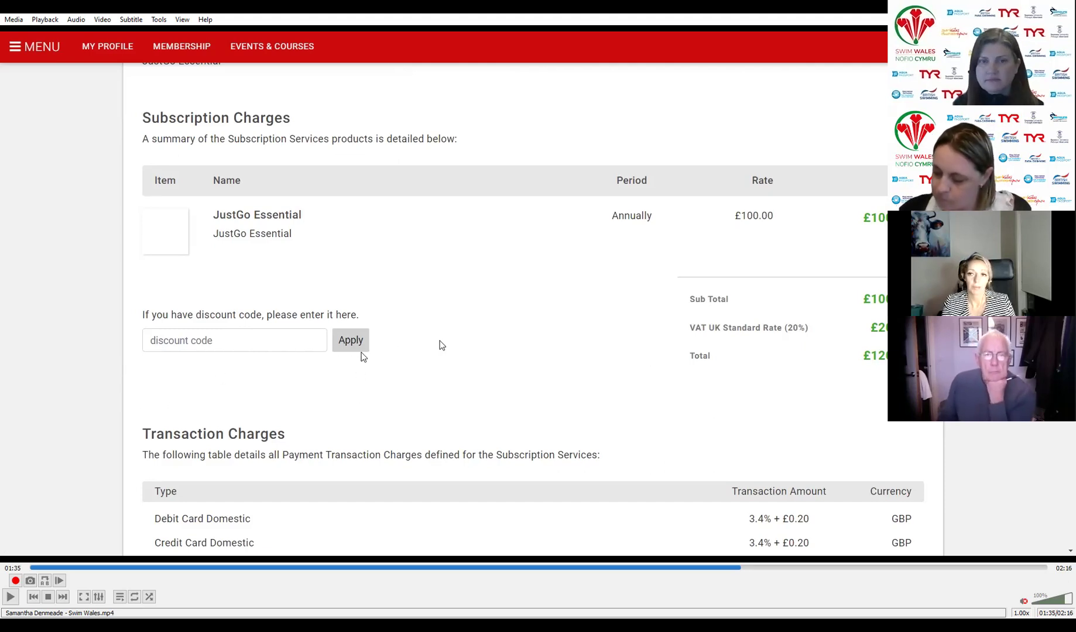
click(10, 597)
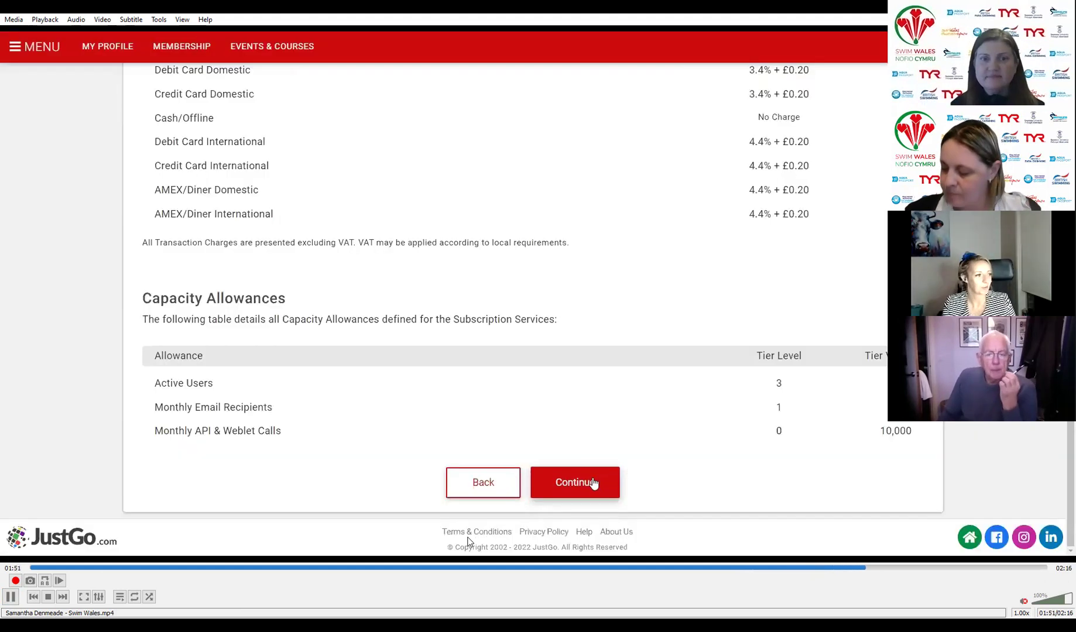
click(9, 600)
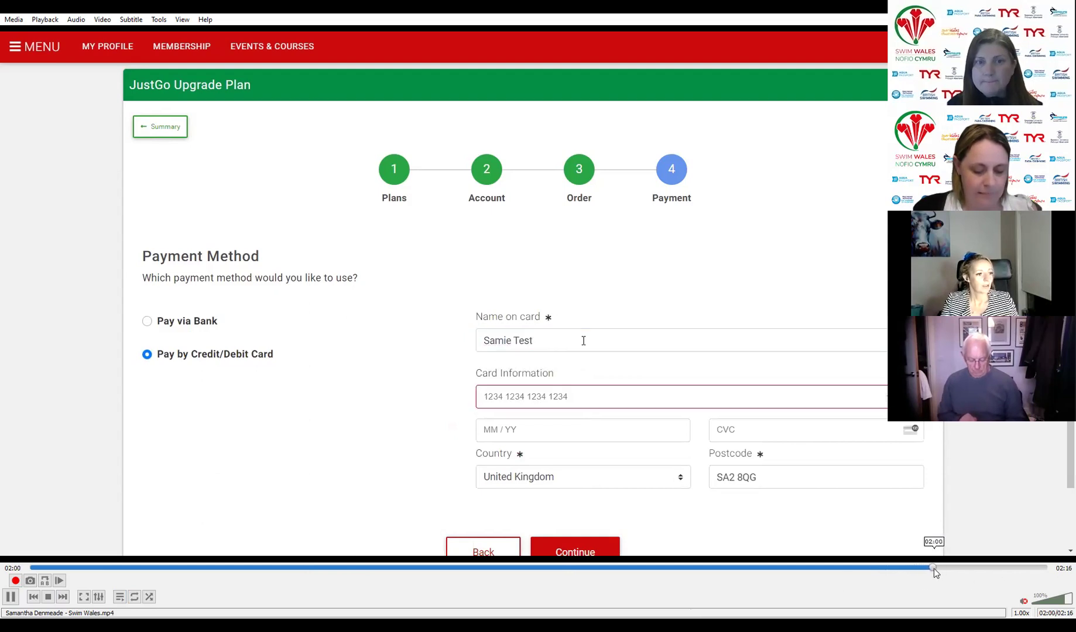
click(971, 567)
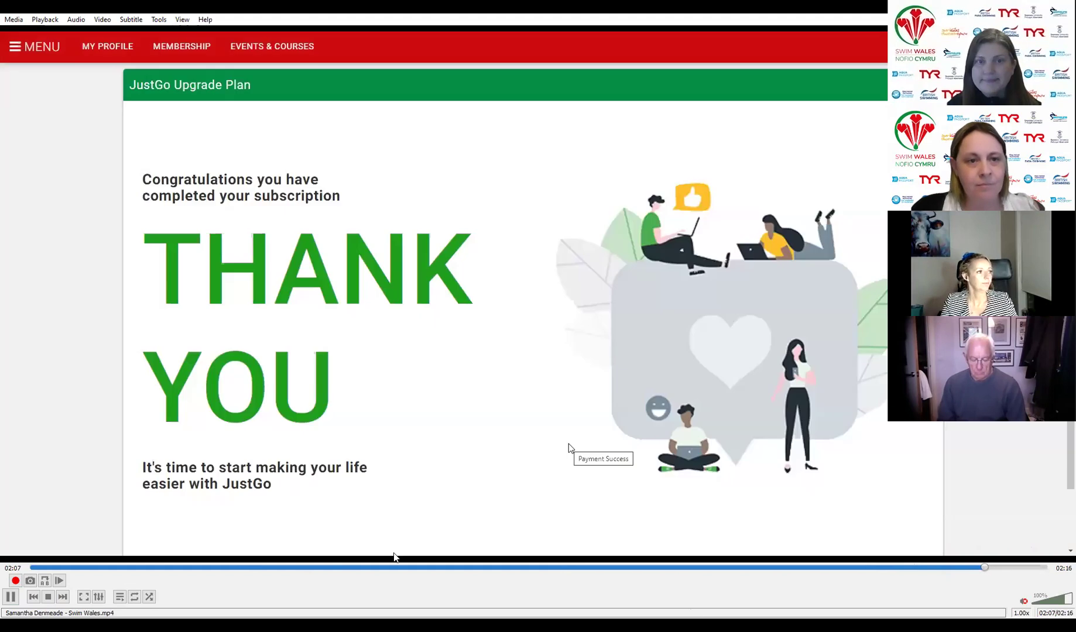
click(10, 598)
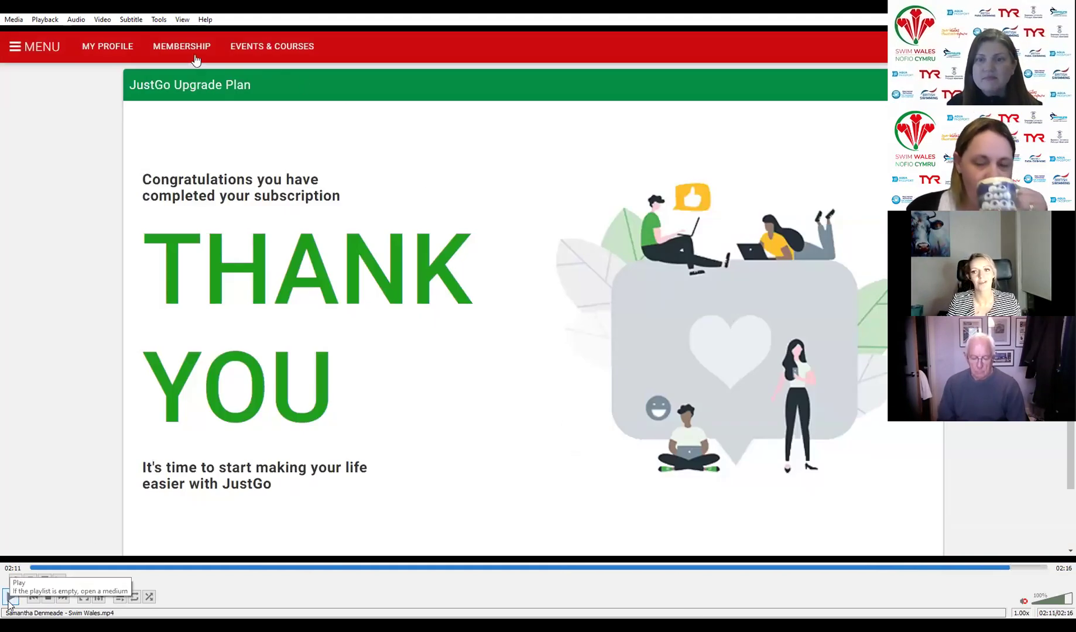
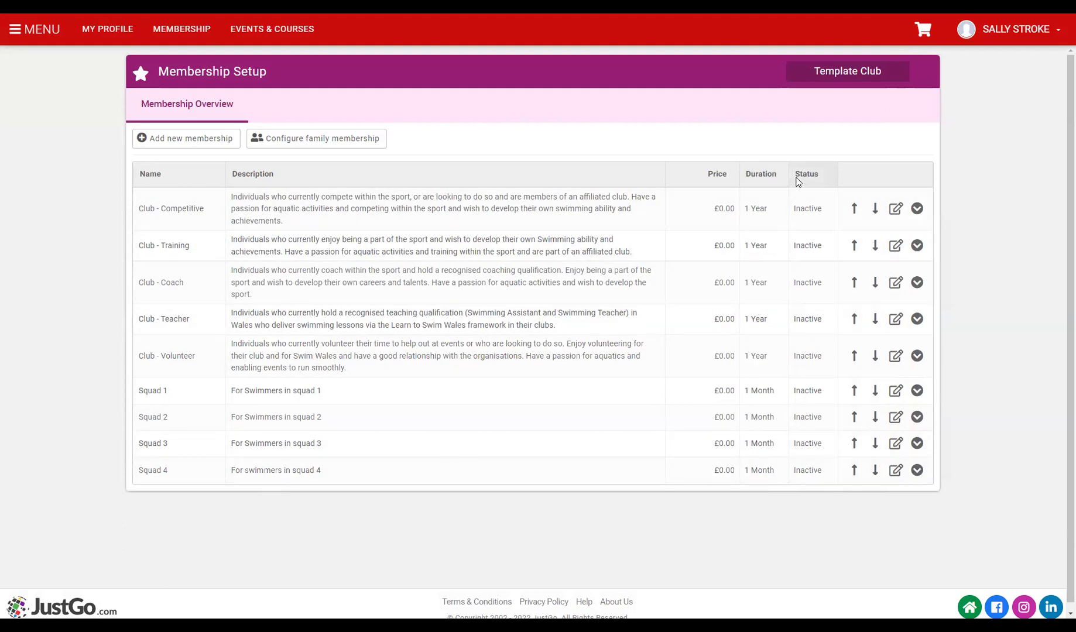
drag(823, 475, 811, 452)
double_click(809, 470)
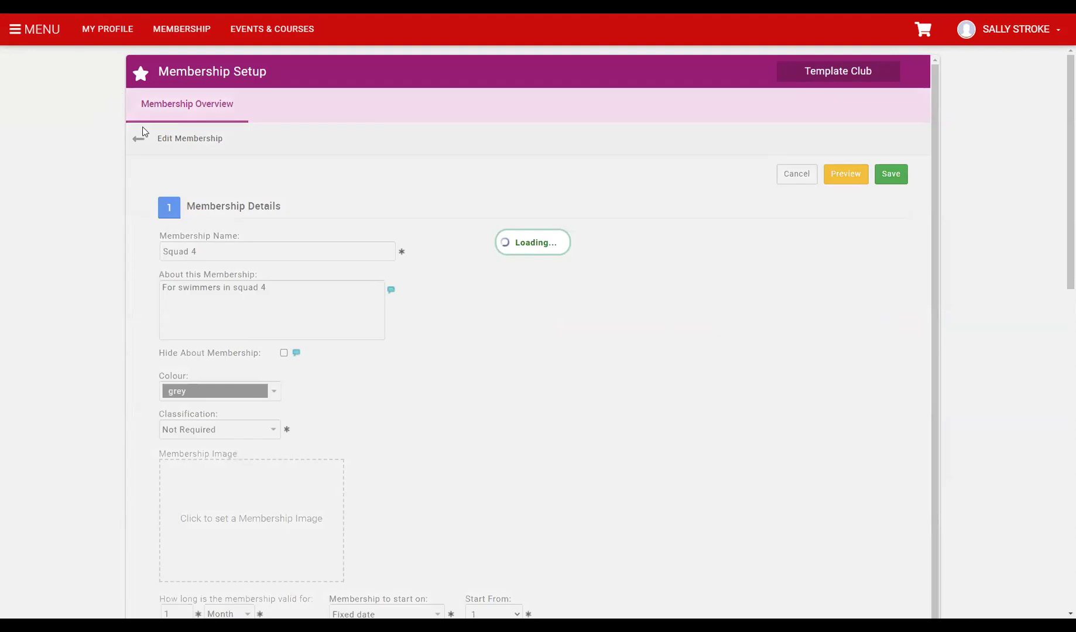
click(138, 136)
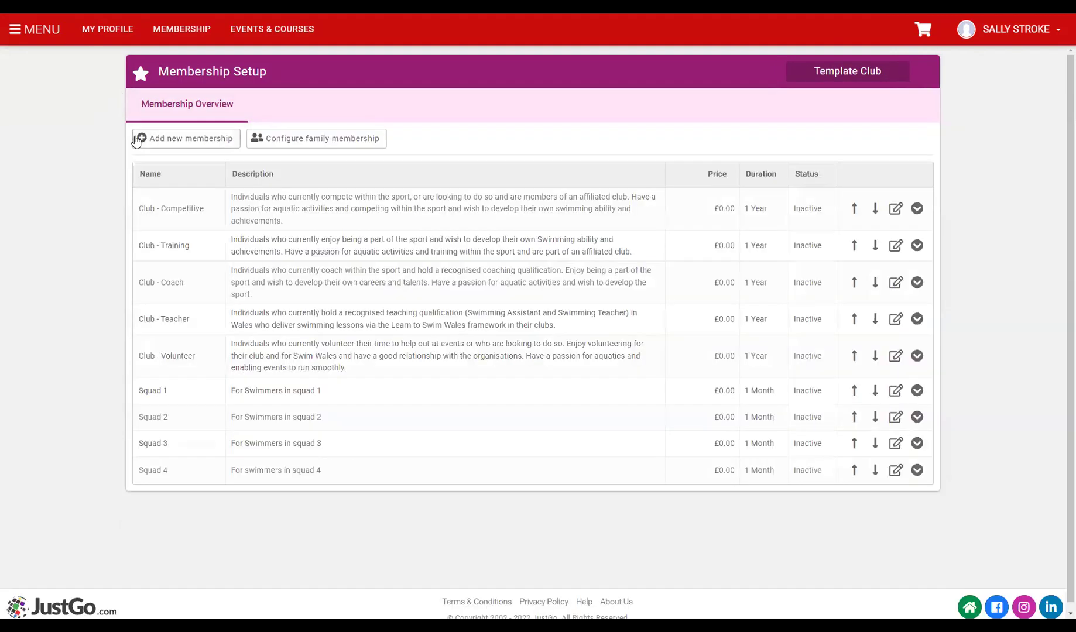
Show the Delete and Active options for the Squad 4 membership
click(916, 471)
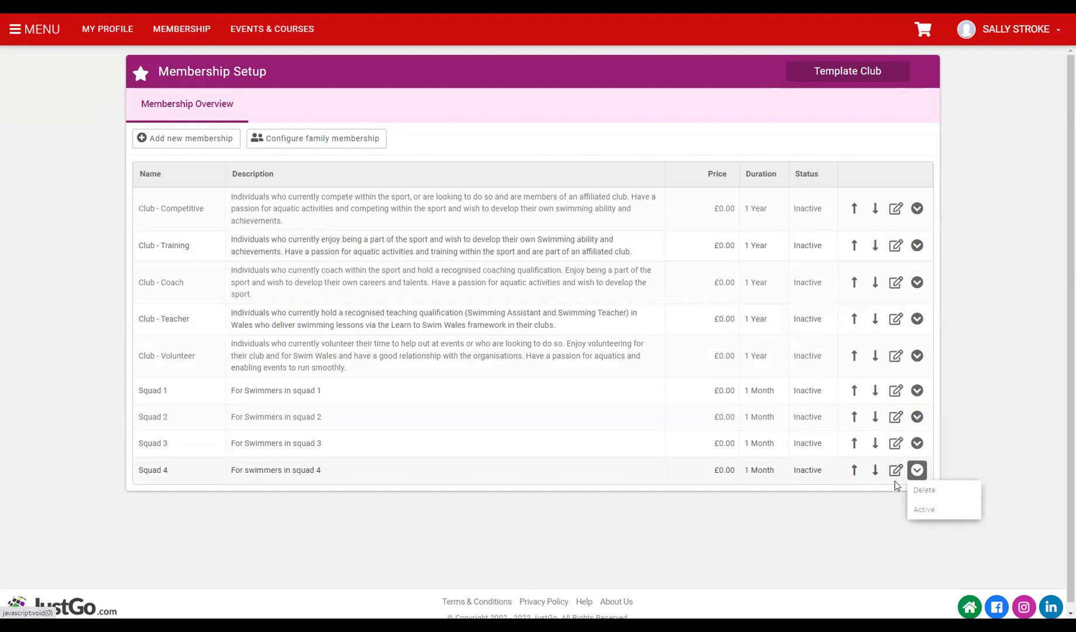
click(895, 480)
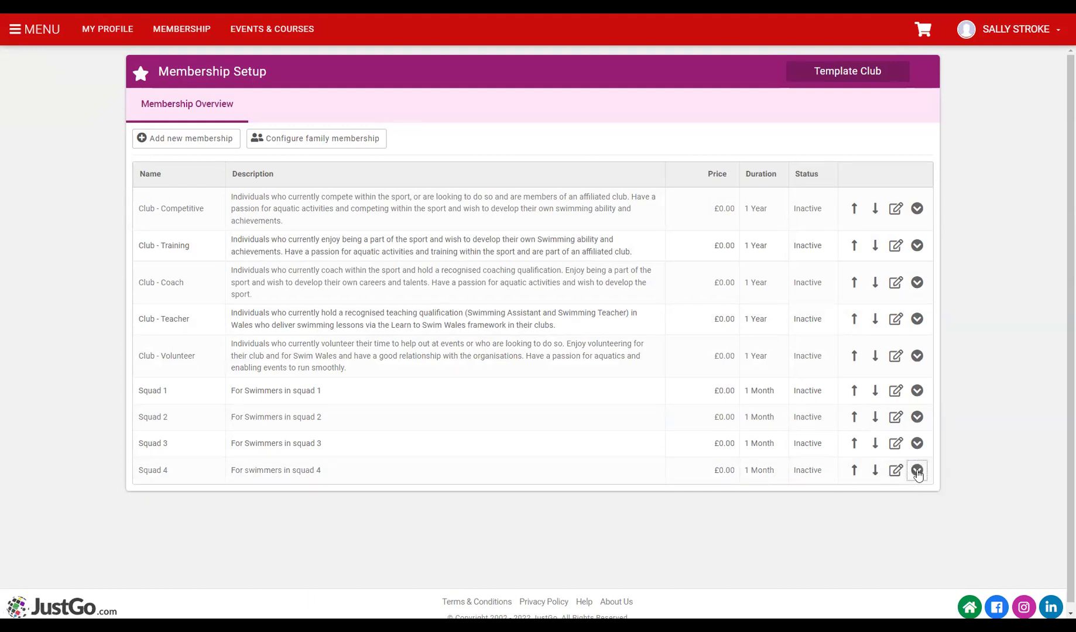
click(917, 470)
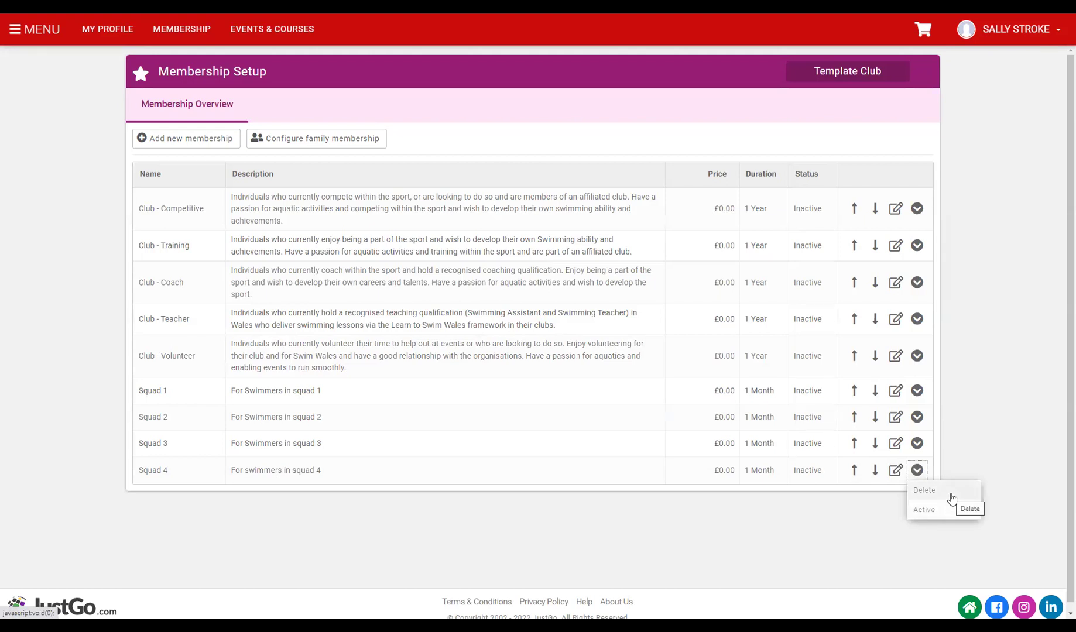
click(951, 498)
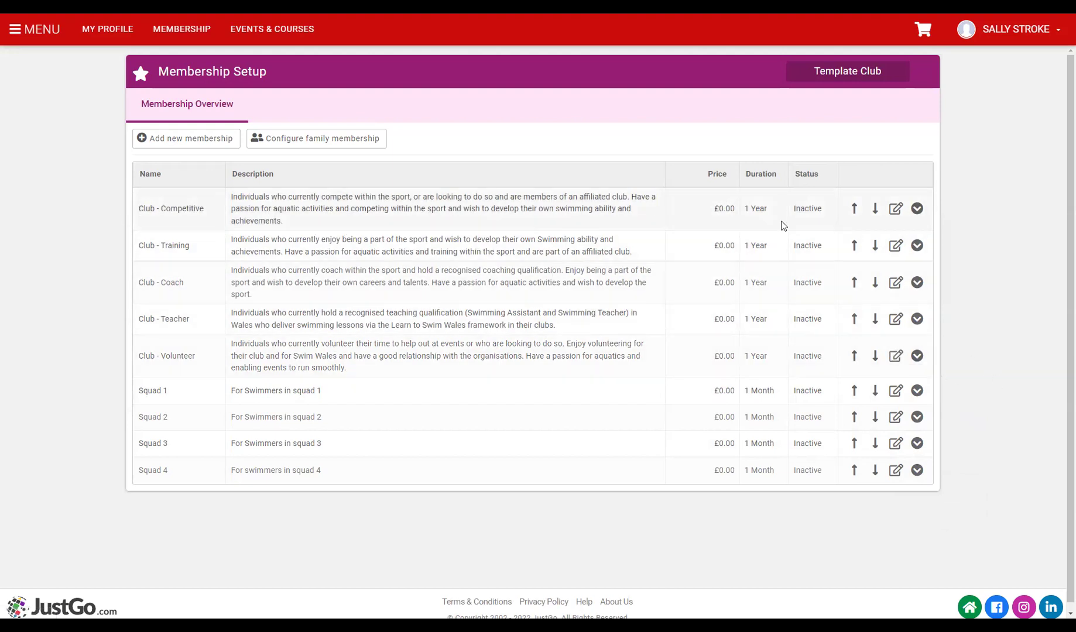
Open the Club - Competitive membership for editing and examine its name, description, tax options, benefits and restrictions
click(898, 214)
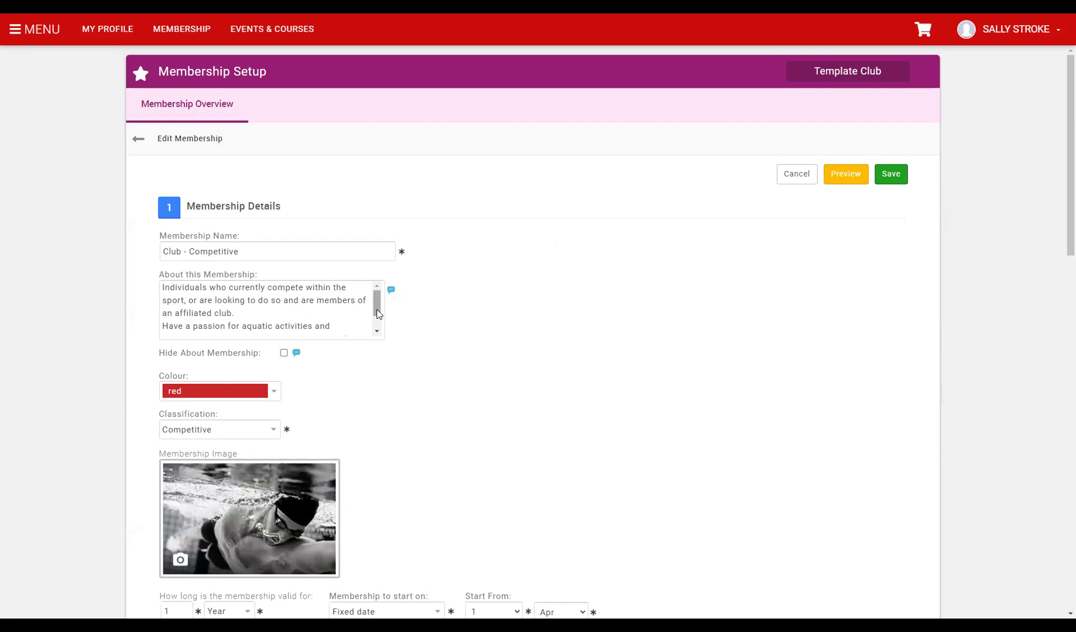
click(309, 254)
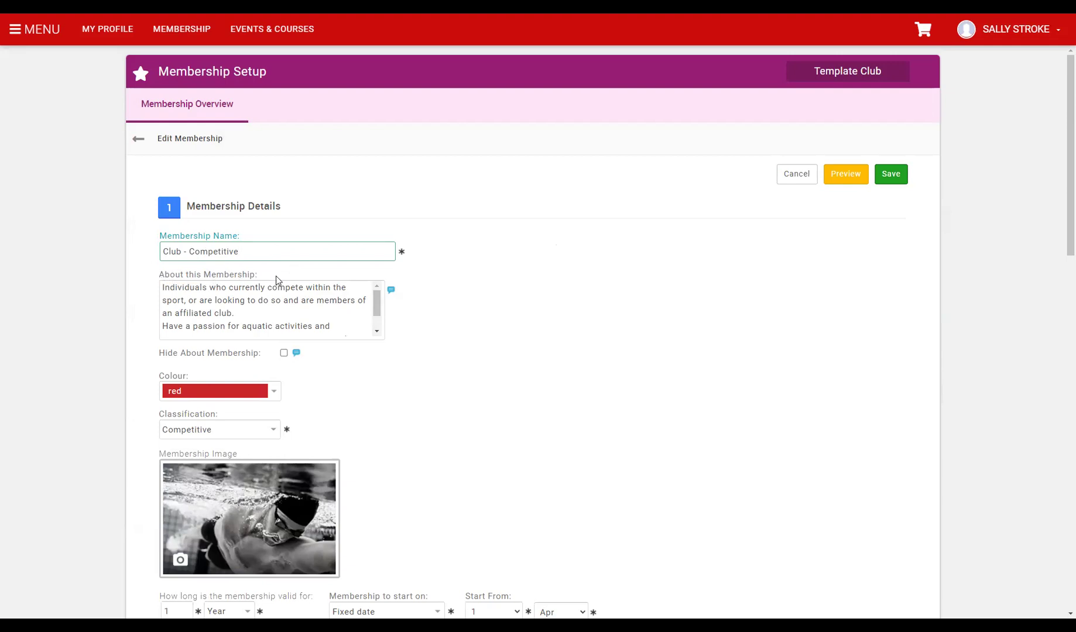
click(363, 325)
scroll(363, 325, down, 2)
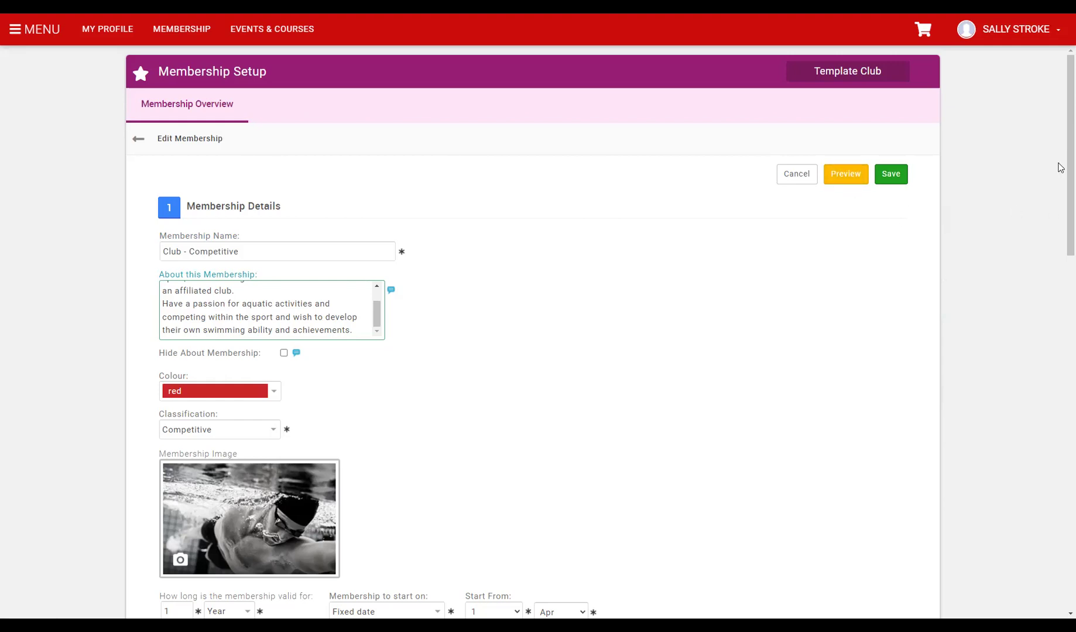
scroll(1060, 167, down, 14)
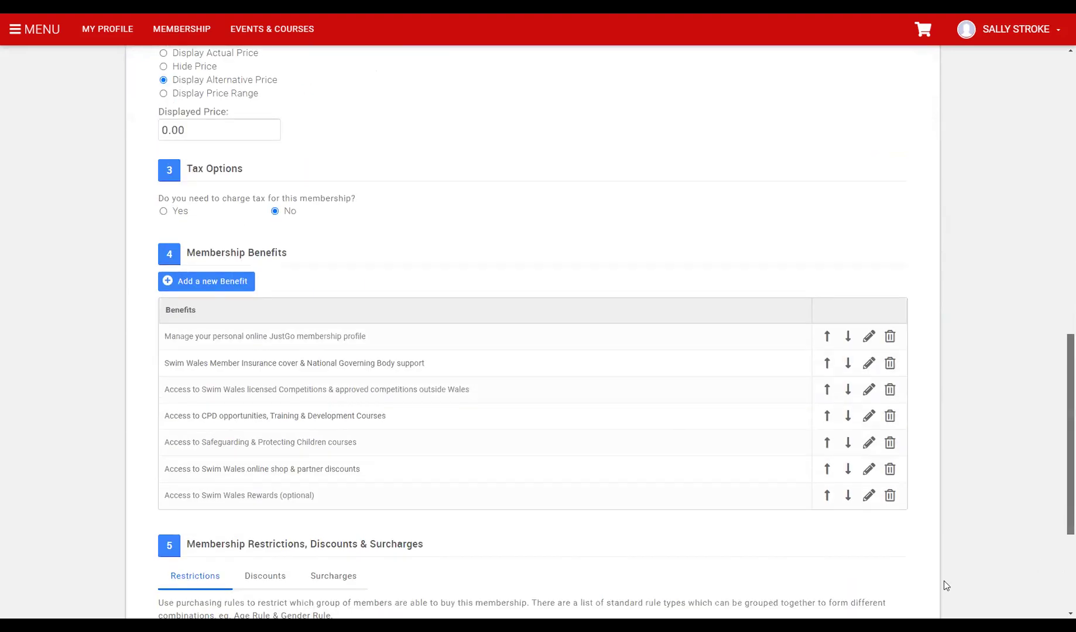
scroll(944, 585, down, 4)
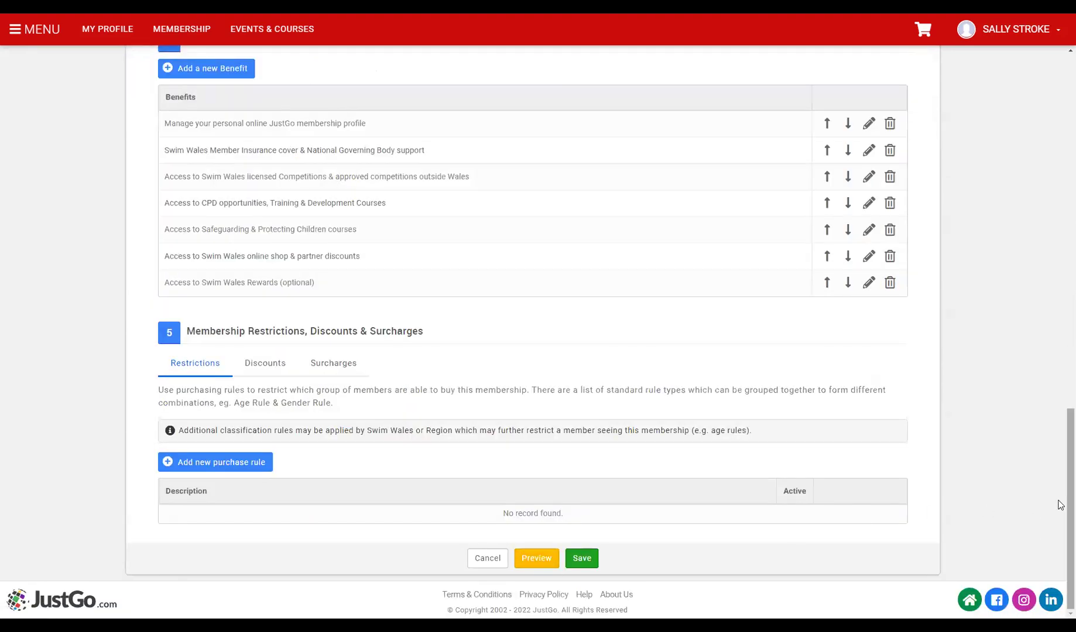
scroll(1060, 505, up, 18)
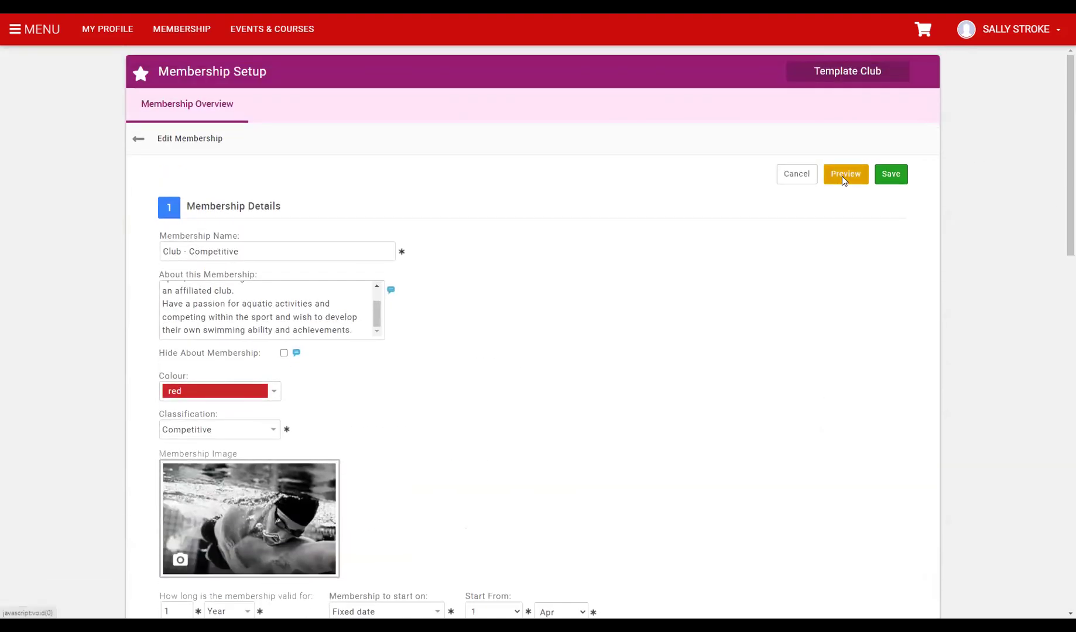
Preview the Club - Competitive membership card, examine the About Membership text in its full details, and close the preview
click(843, 174)
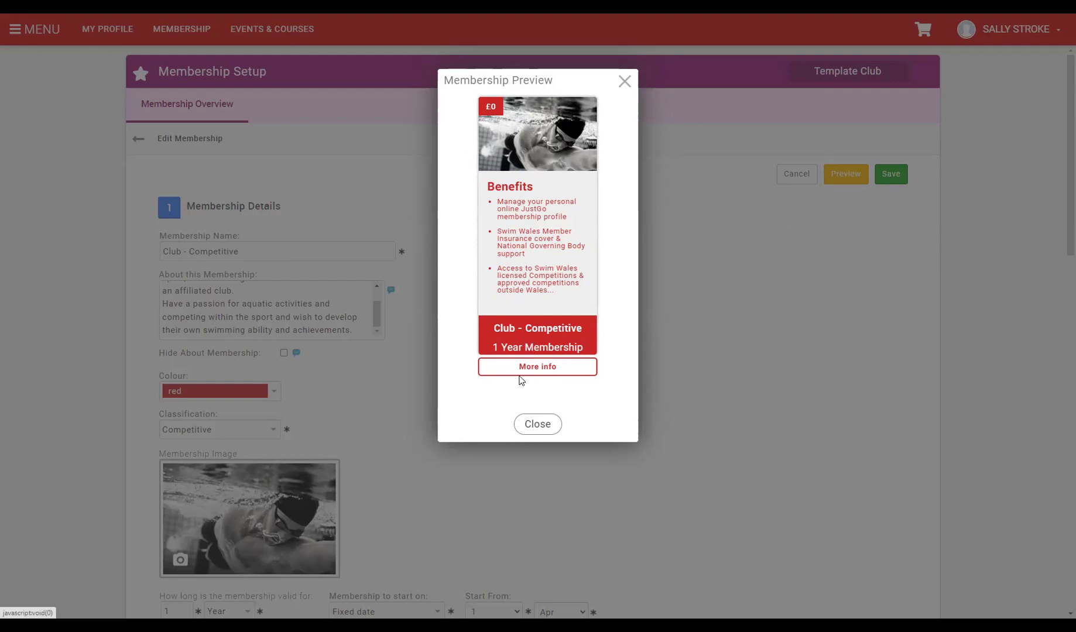
click(555, 368)
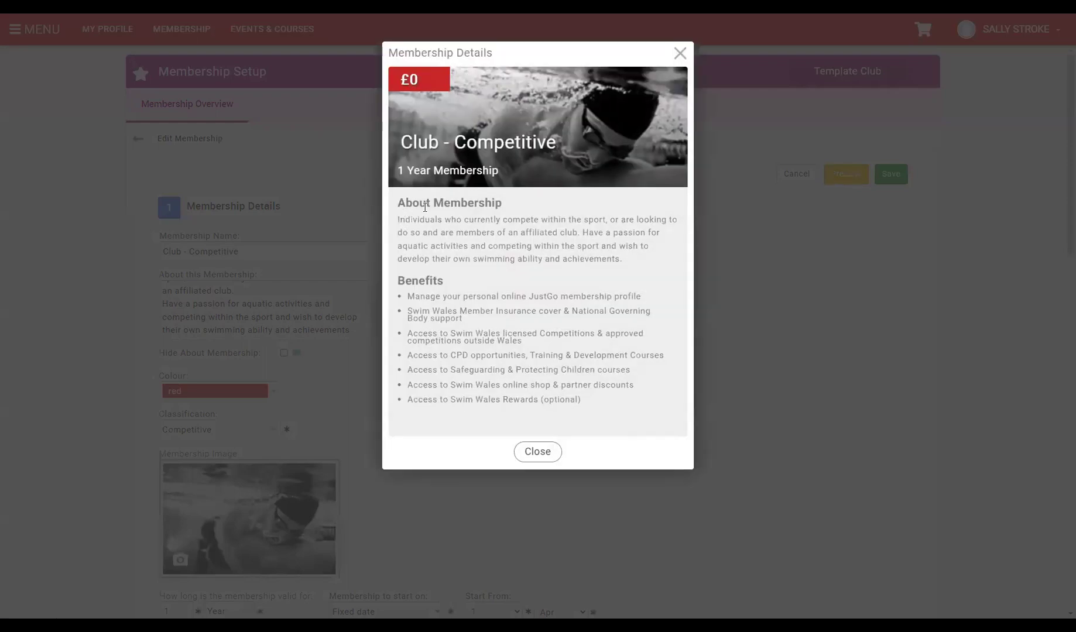
drag(397, 219, 627, 263)
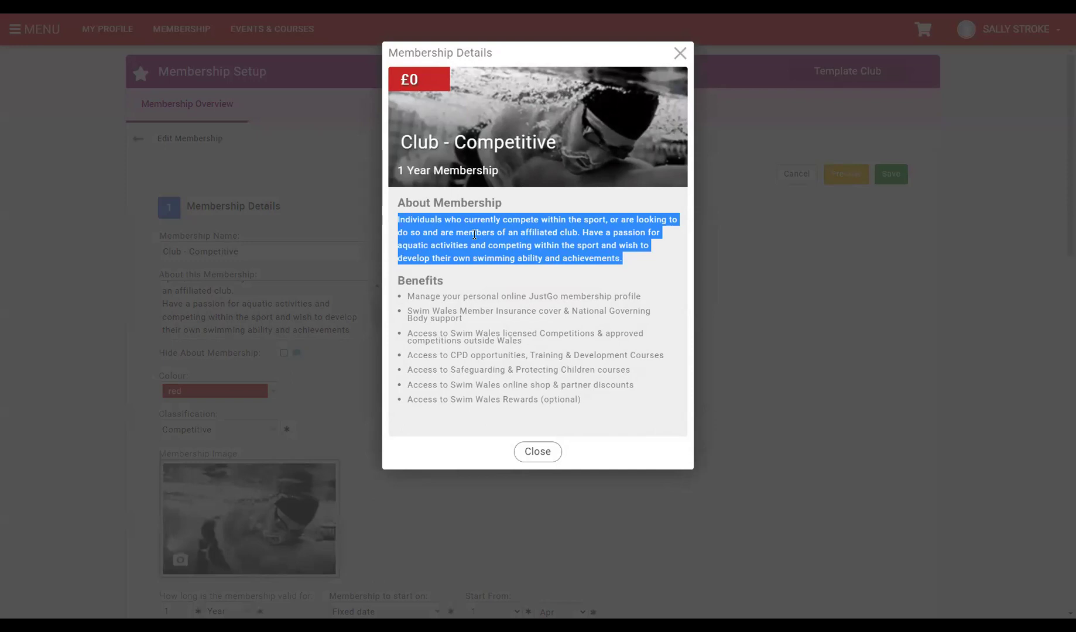
click(204, 330)
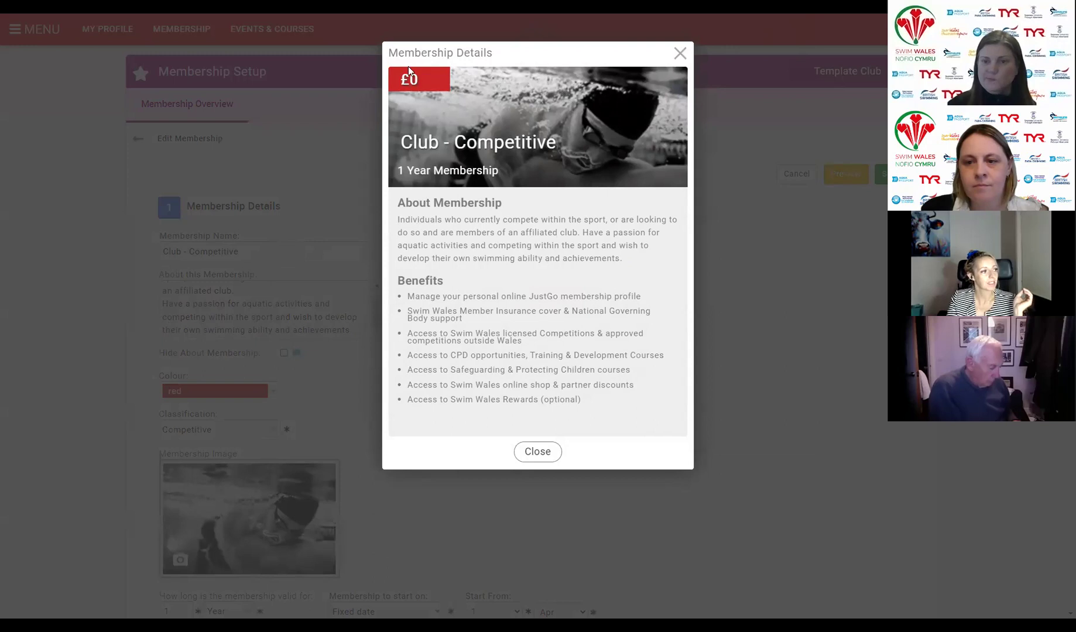
click(679, 52)
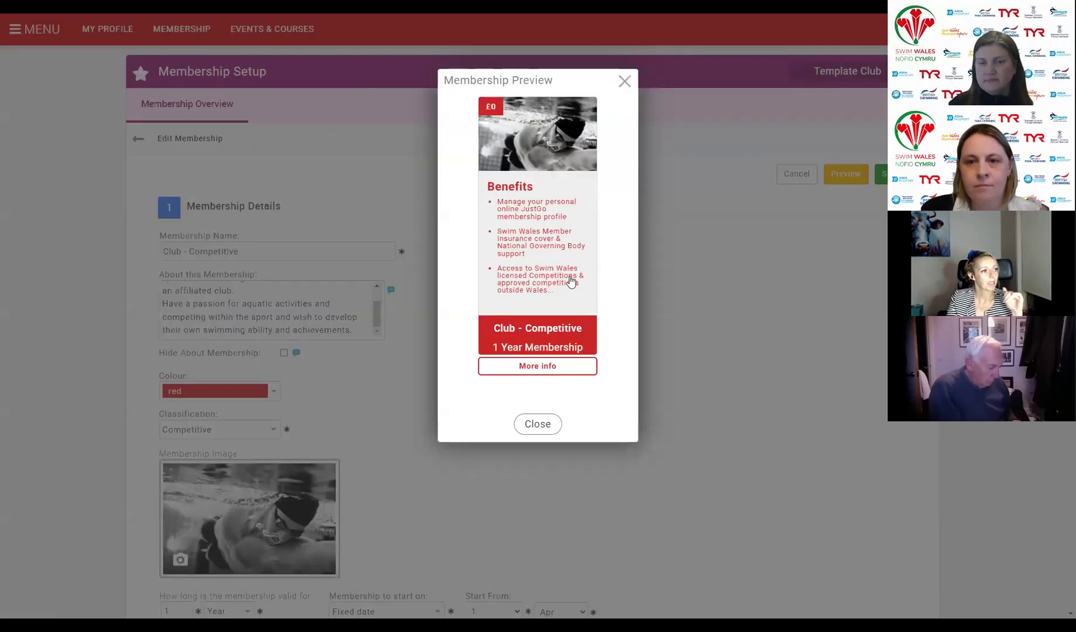
click(624, 81)
Review the editable membership name and the full About this Membership description of Club - Competitive
click(368, 323)
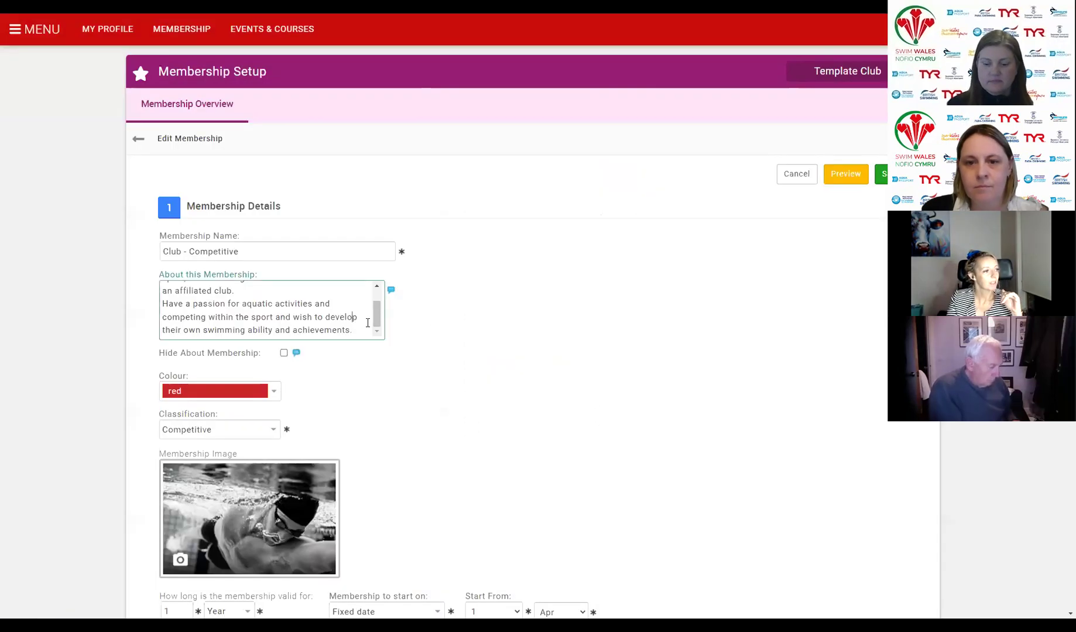
click(344, 251)
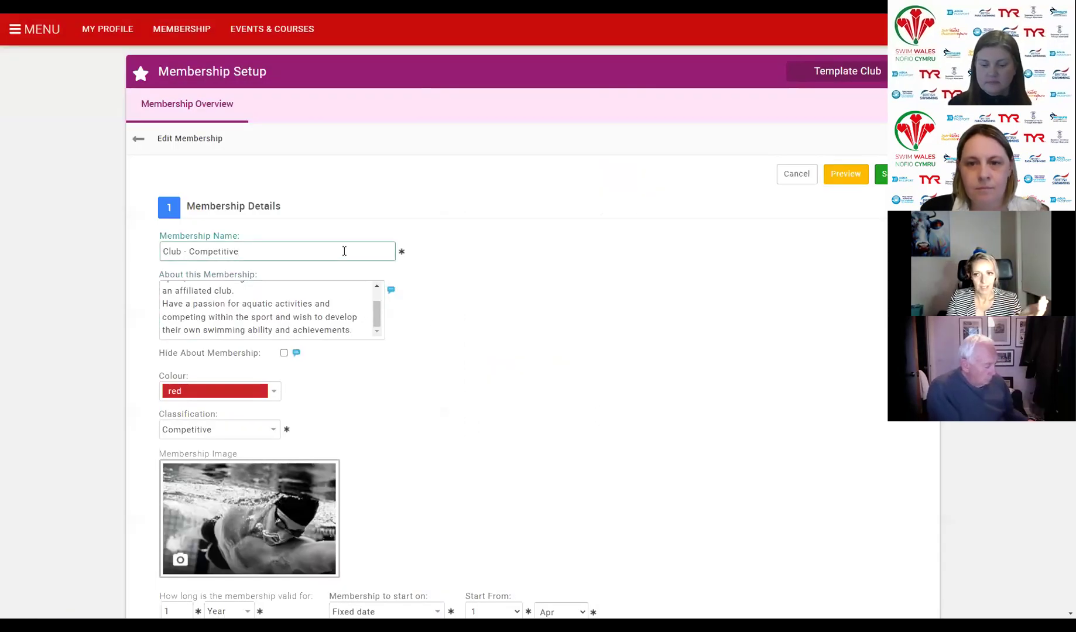
click(350, 332)
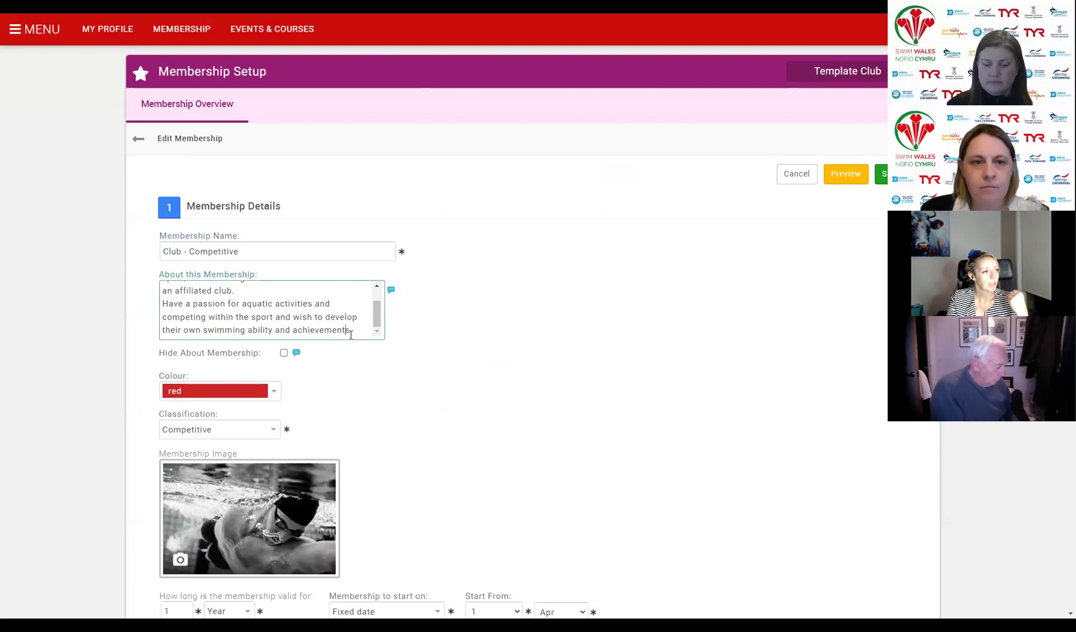
drag(379, 327, 377, 294)
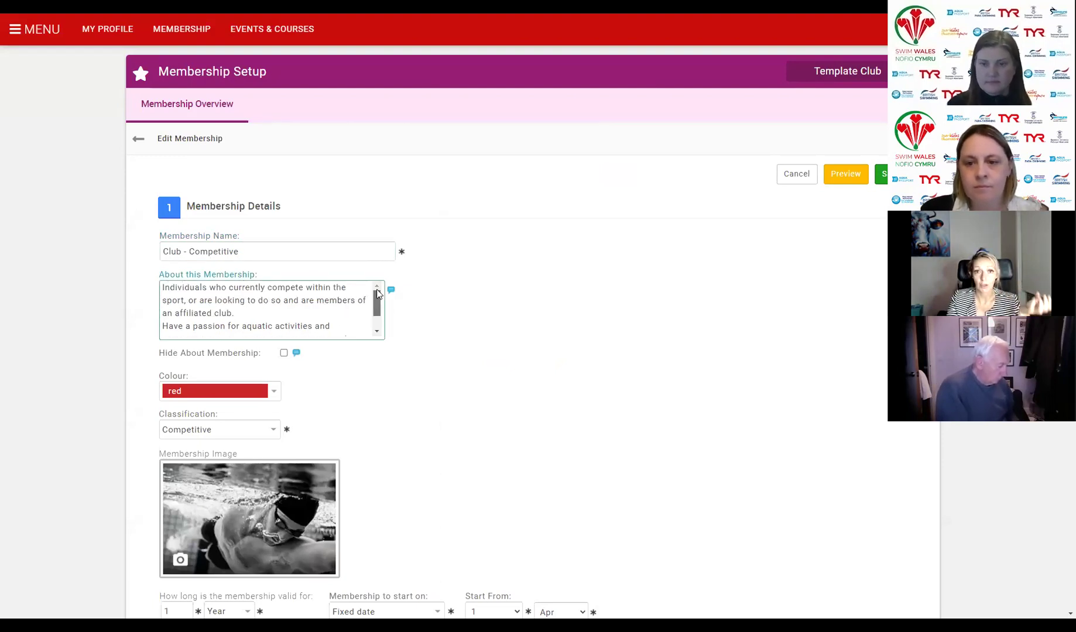
click(401, 416)
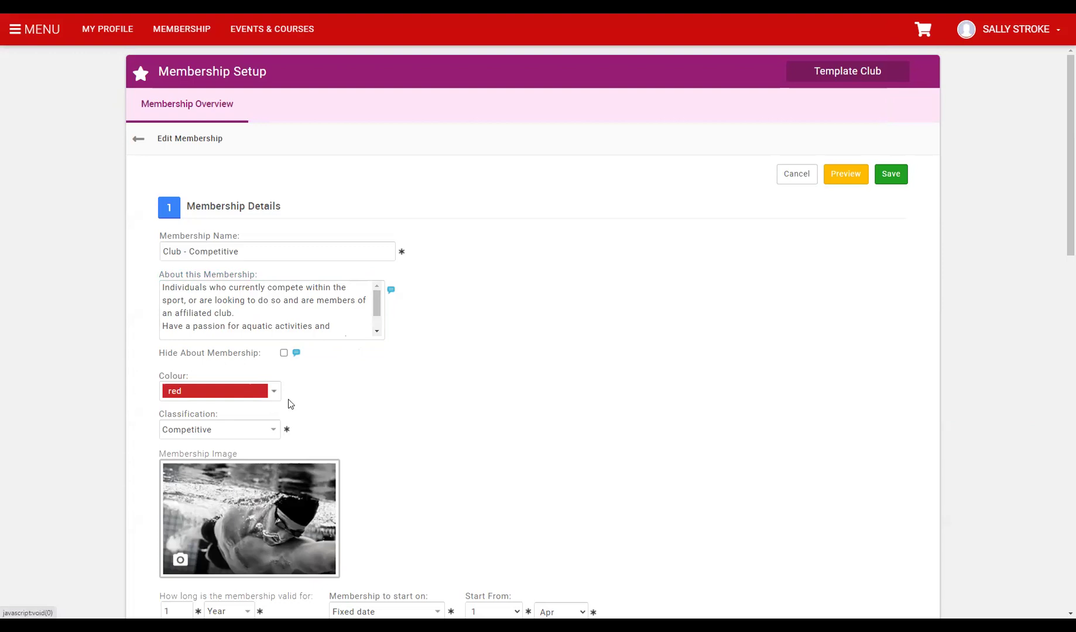
Examine the Club - Competitive colour, classification, image and validity settings, and check the membership duration on the preview card
scroll(416, 392, down, 3)
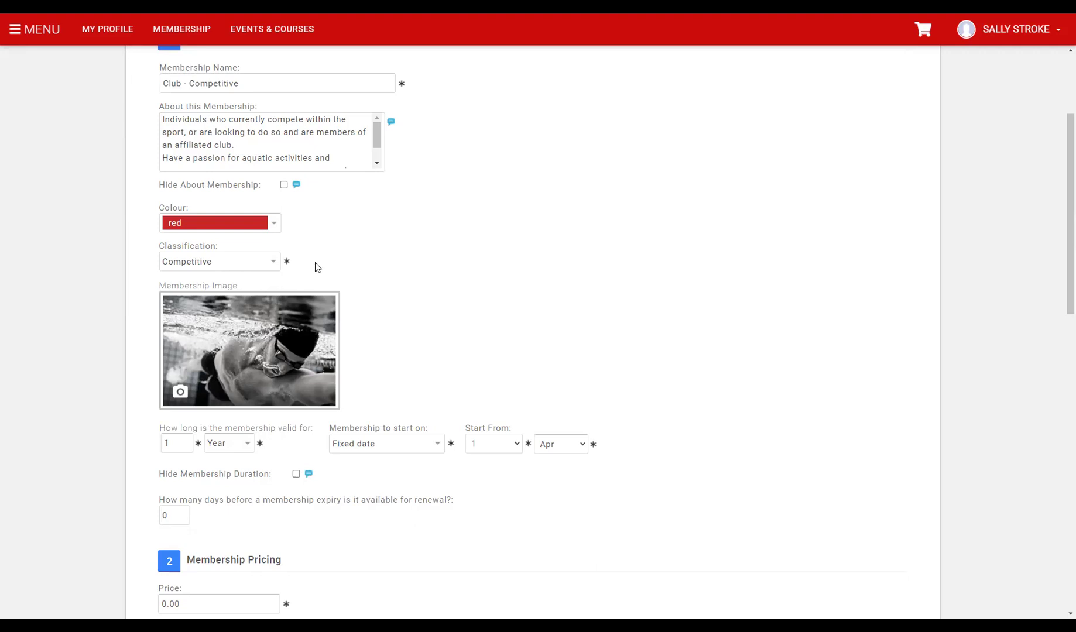
scroll(504, 310, down, 1)
mouse_move(250, 338)
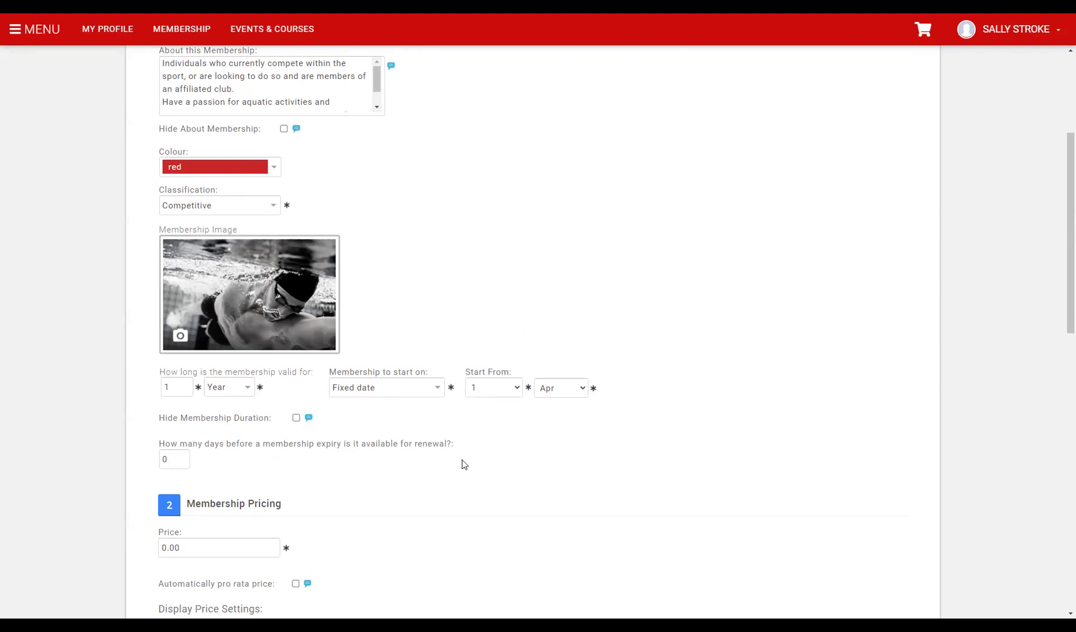
scroll(251, 470, down, 4)
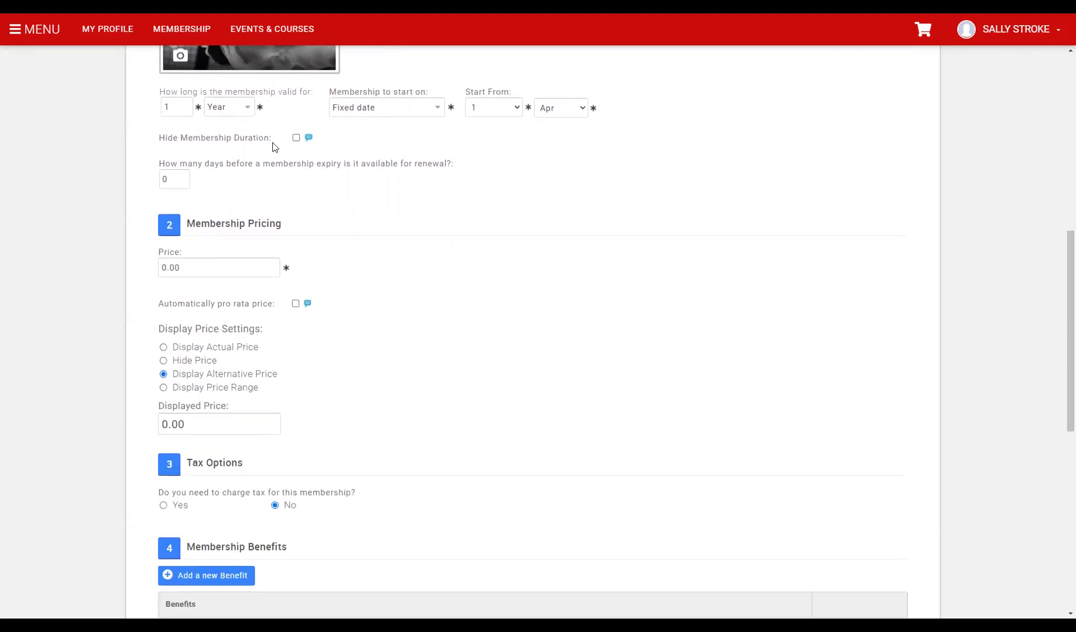
scroll(480, 171, up, 9)
click(825, 174)
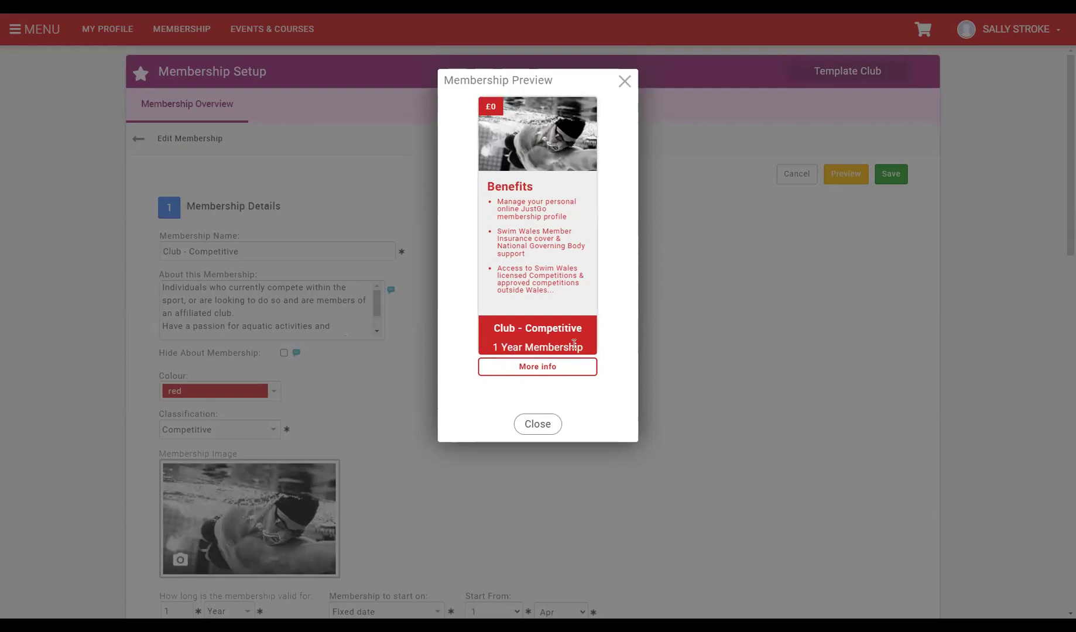
drag(583, 350, 485, 349)
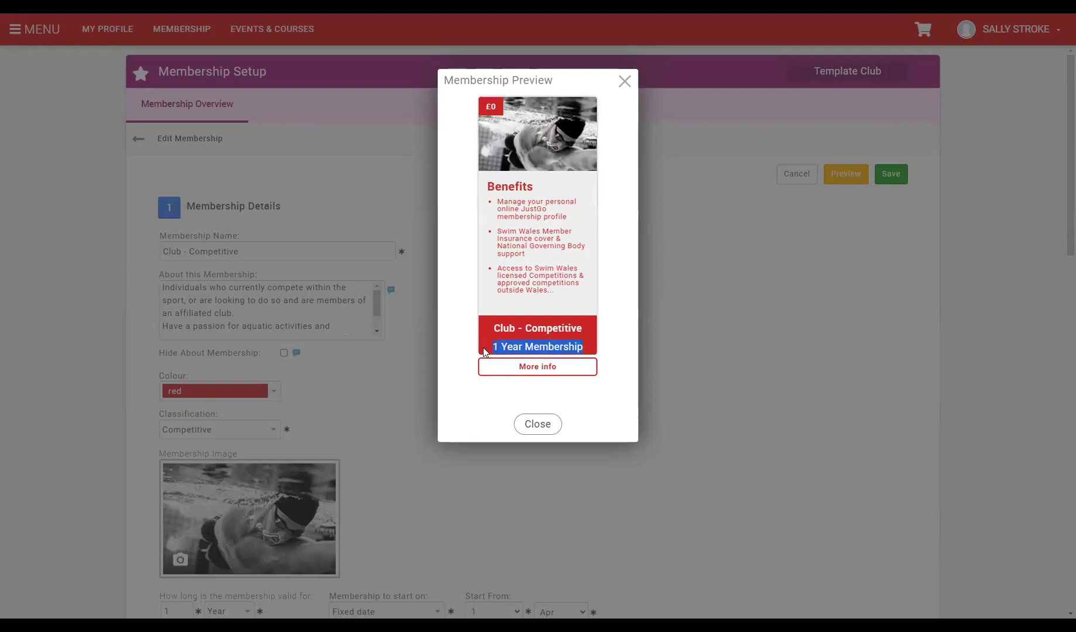
click(532, 425)
Set the Club - Competitive membership price to 100.00 and its alternative displayed price to 139.00
scroll(643, 412, down, 10)
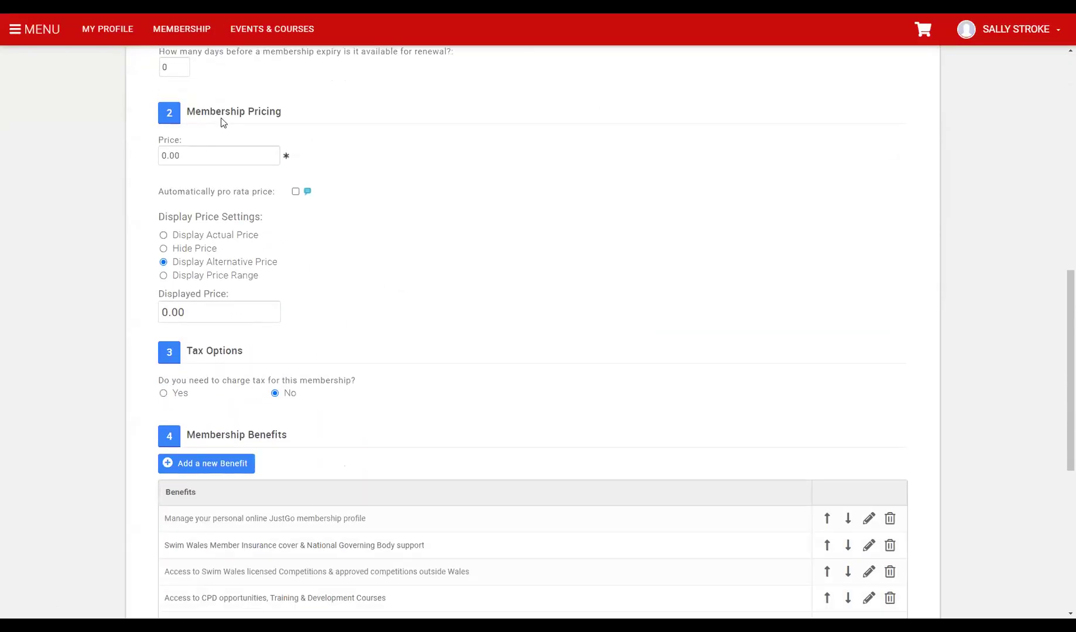
drag(212, 156, 140, 168)
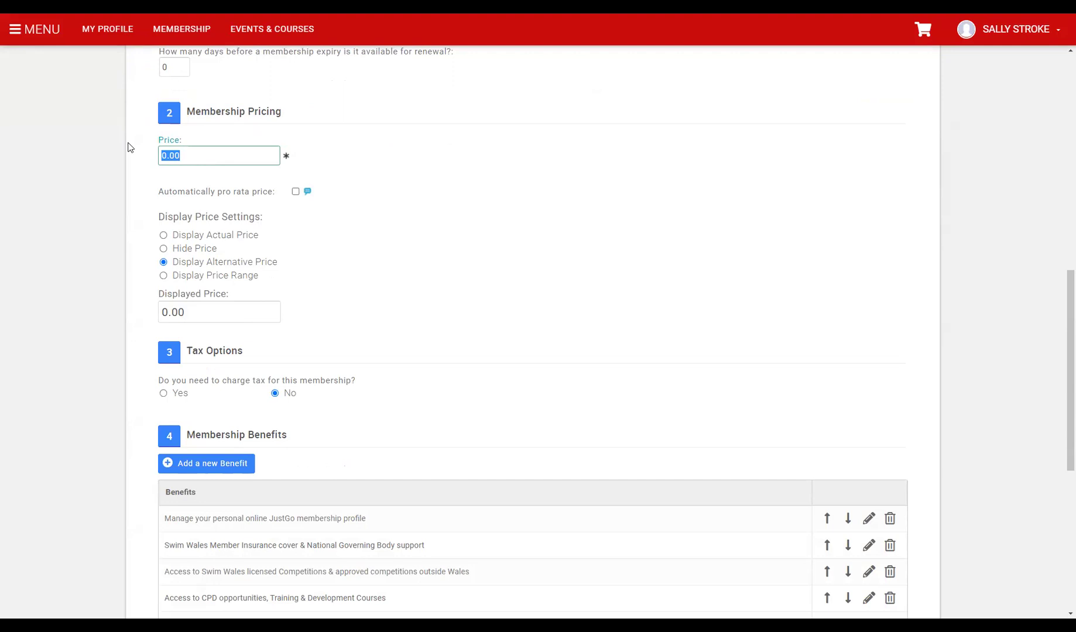
text(100)
click(74, 200)
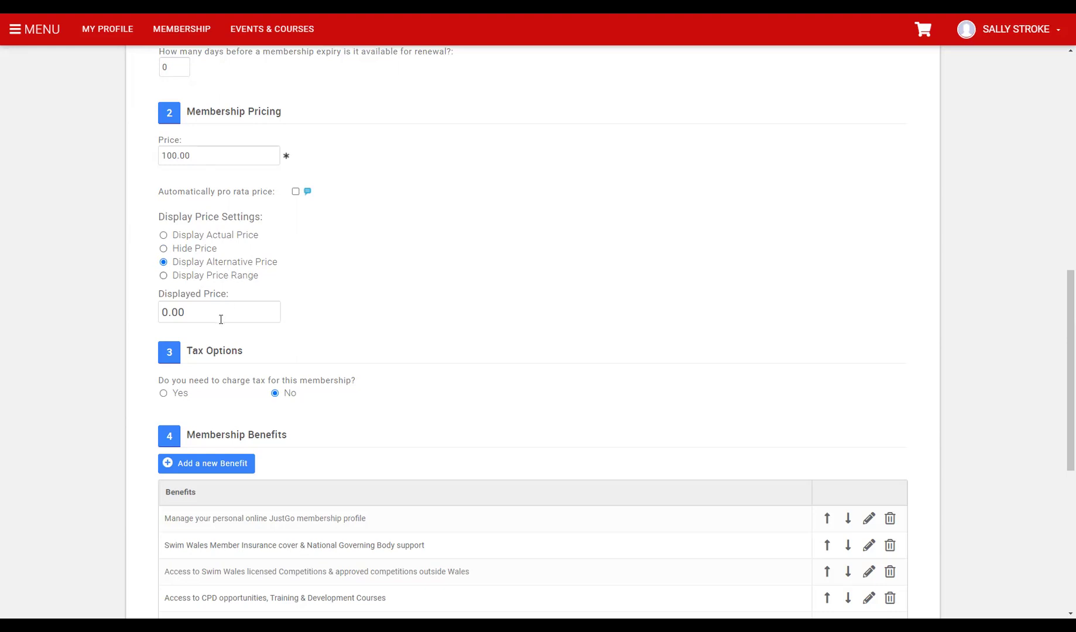
drag(205, 310, 150, 309)
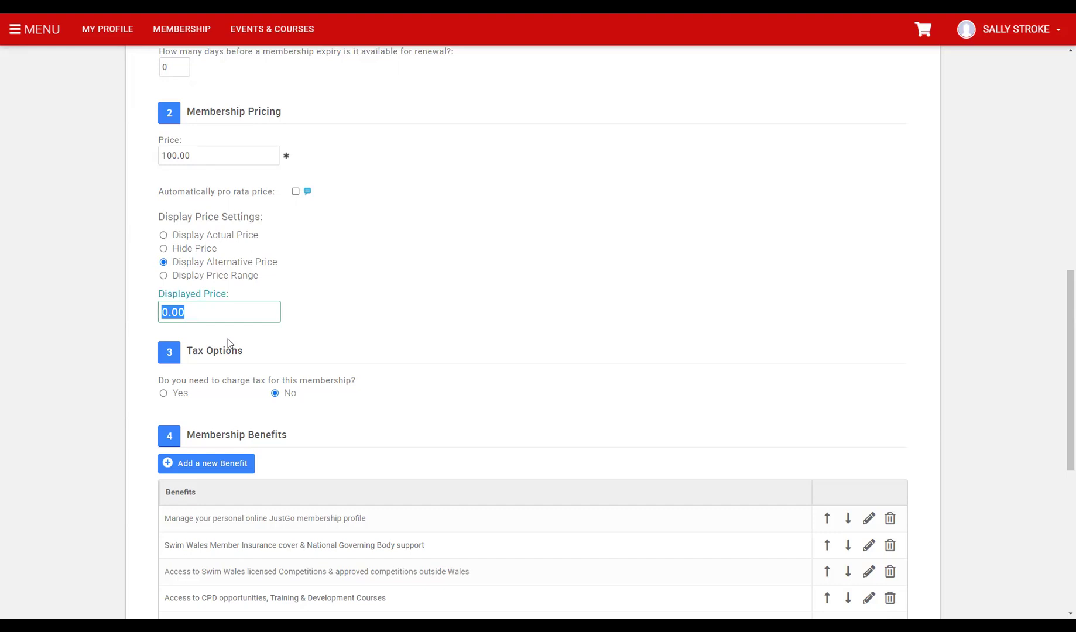
text(139)
click(484, 247)
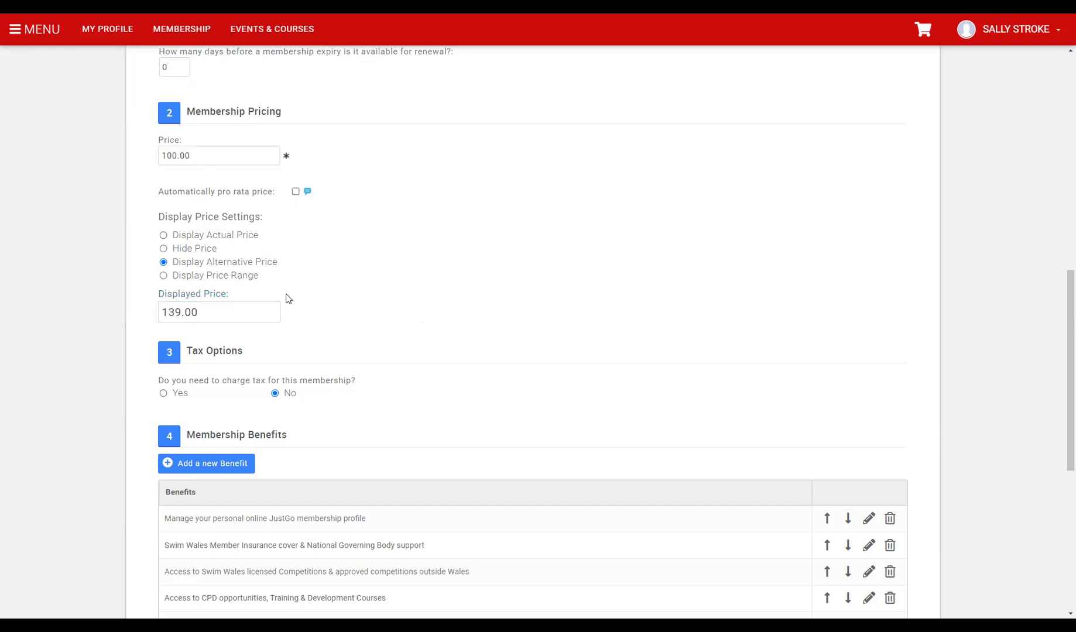
Preview the membership card to check the alternative displayed price, and close the preview
scroll(528, 305, up, 5)
scroll(855, 225, up, 5)
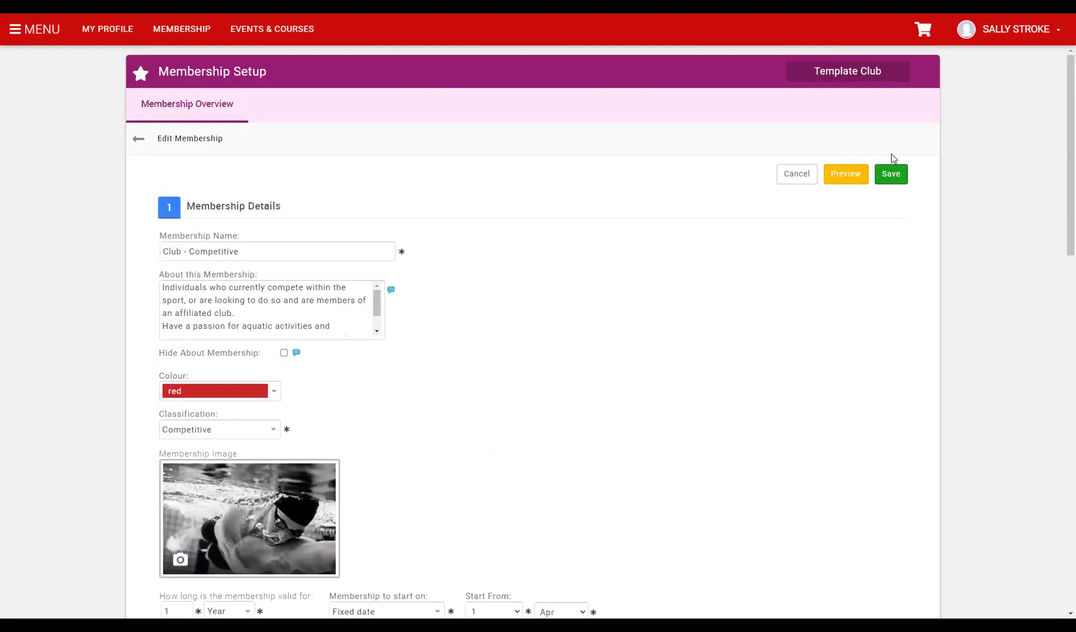
click(850, 174)
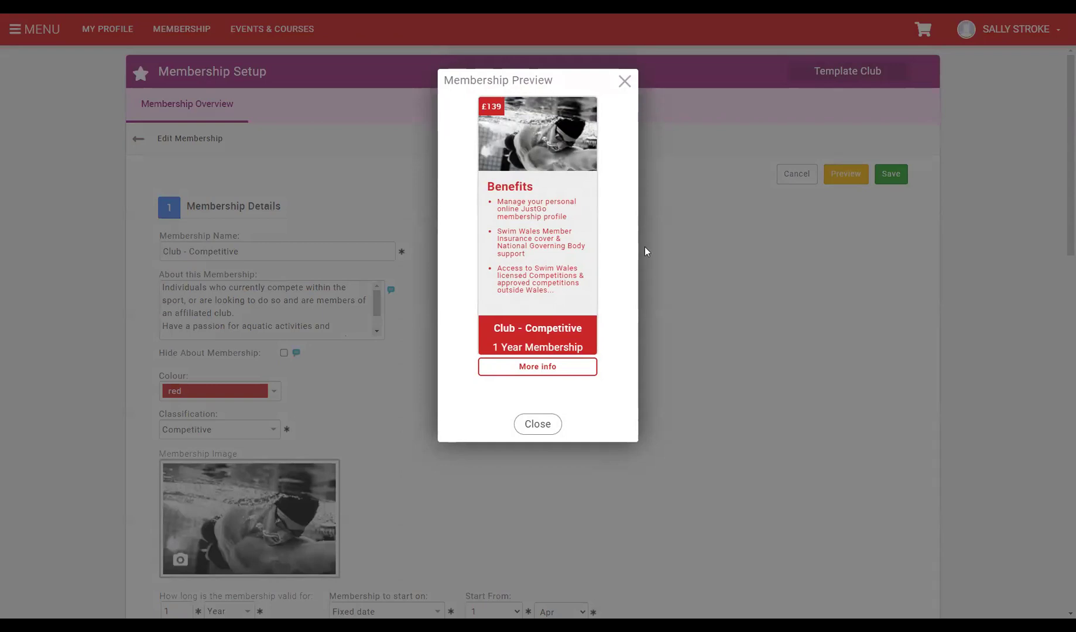
click(624, 84)
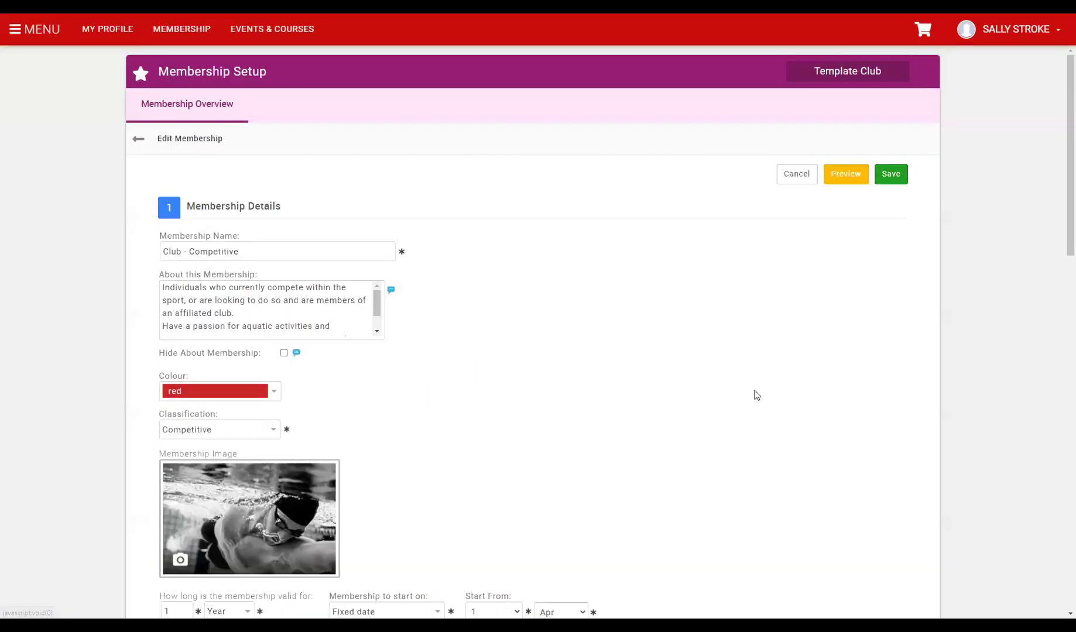
Switch the price display setting to Display Price Range and set the upper end of the range to 150.00
scroll(754, 394, down, 9)
scroll(543, 400, down, 1)
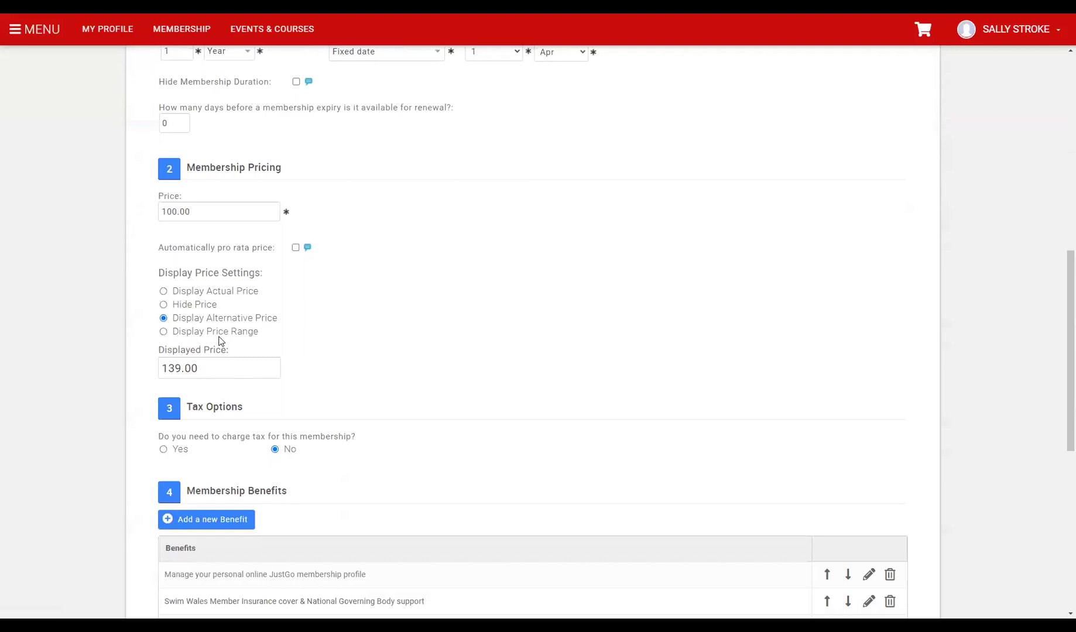
click(184, 333)
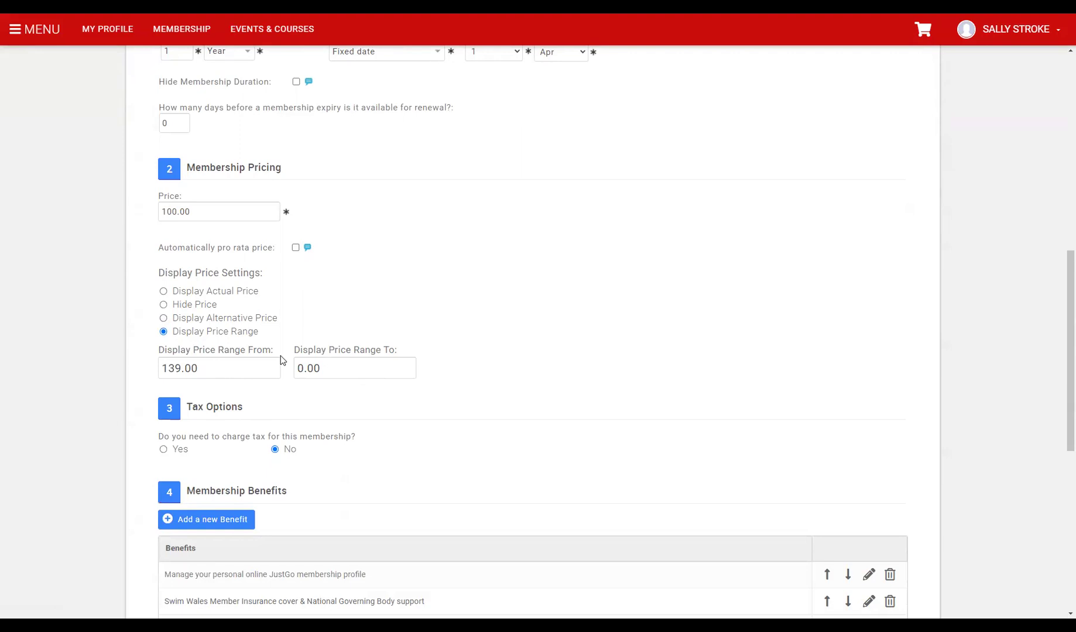
drag(235, 372, 157, 378)
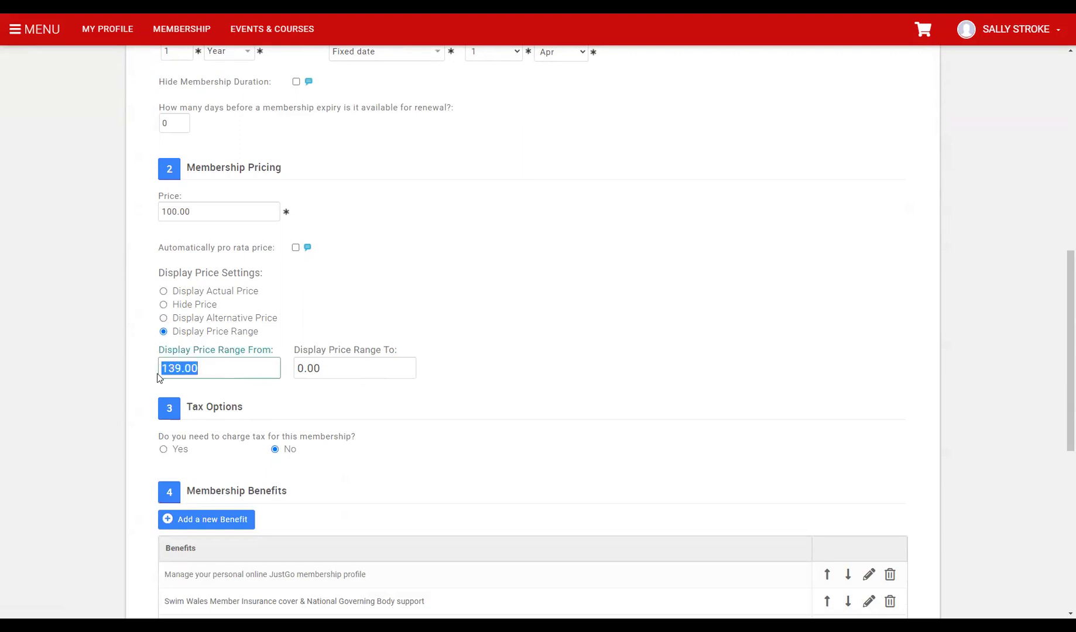
drag(391, 372, 259, 369)
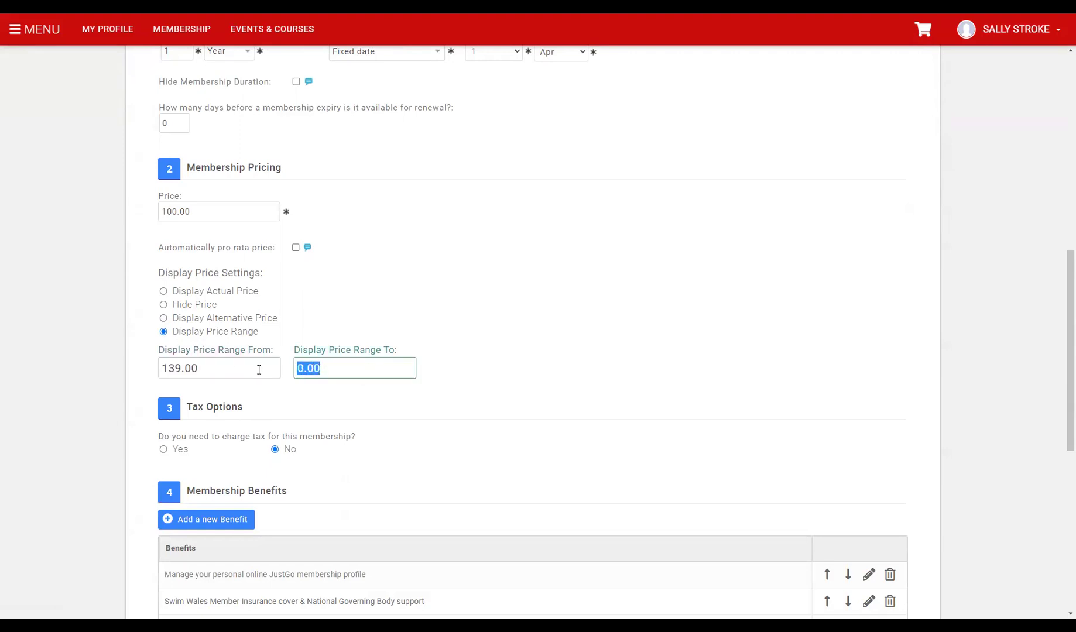
text(150)
click(566, 364)
Preview the membership card to check how the price range is displayed, and close the preview
scroll(729, 367, up, 10)
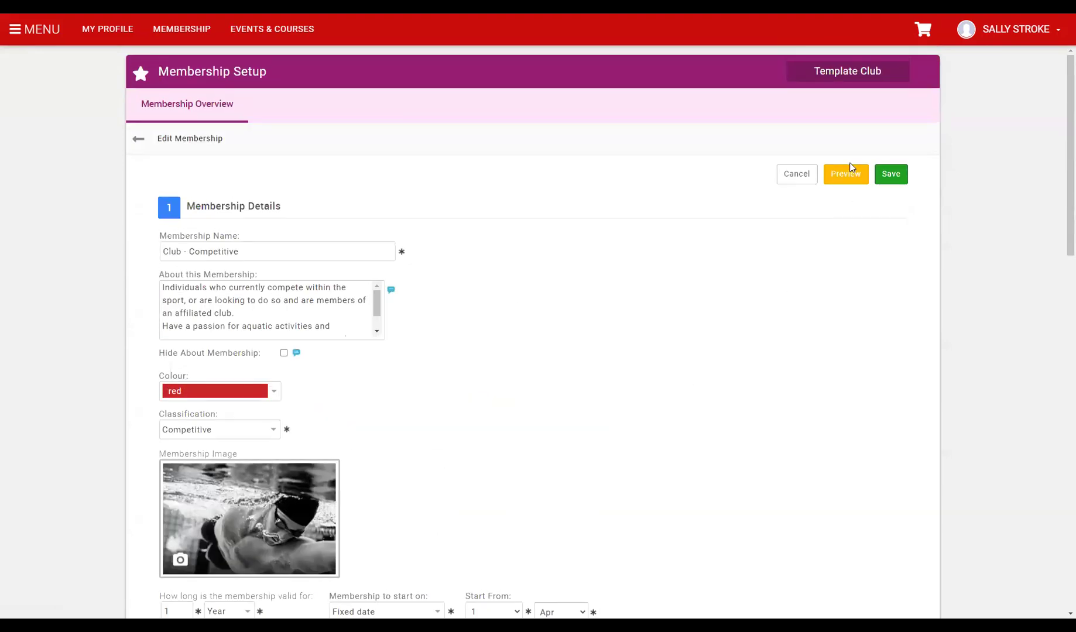
click(846, 175)
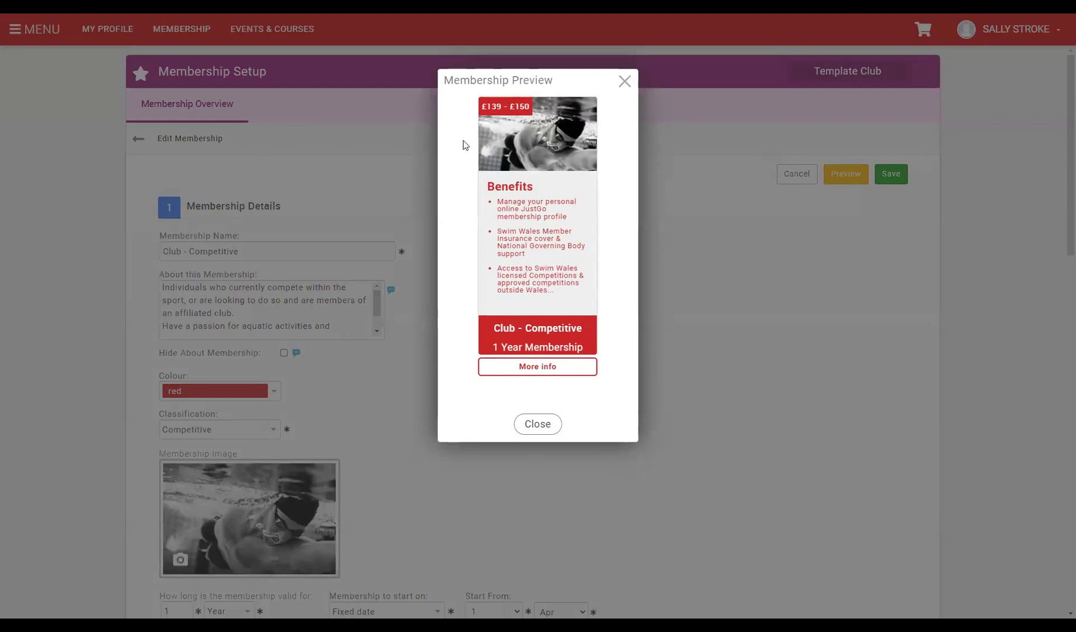
click(613, 126)
Review the Membership Benefits list and compare it with the benefits in the preview's full membership details, closing the preview
scroll(552, 274, down, 11)
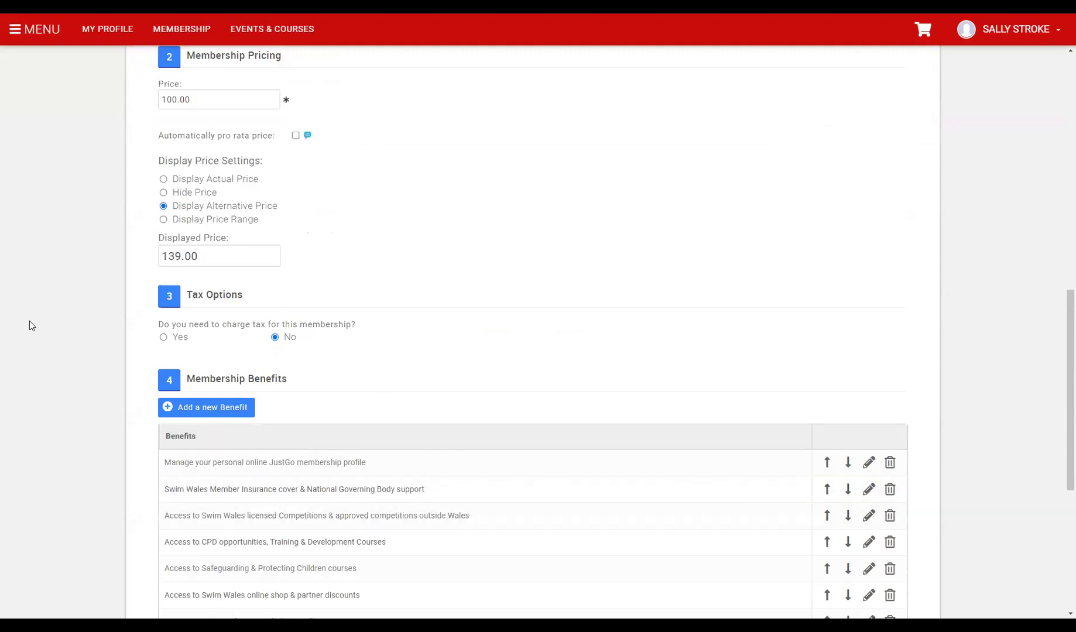
scroll(161, 231, down, 1)
scroll(176, 199, down, 5)
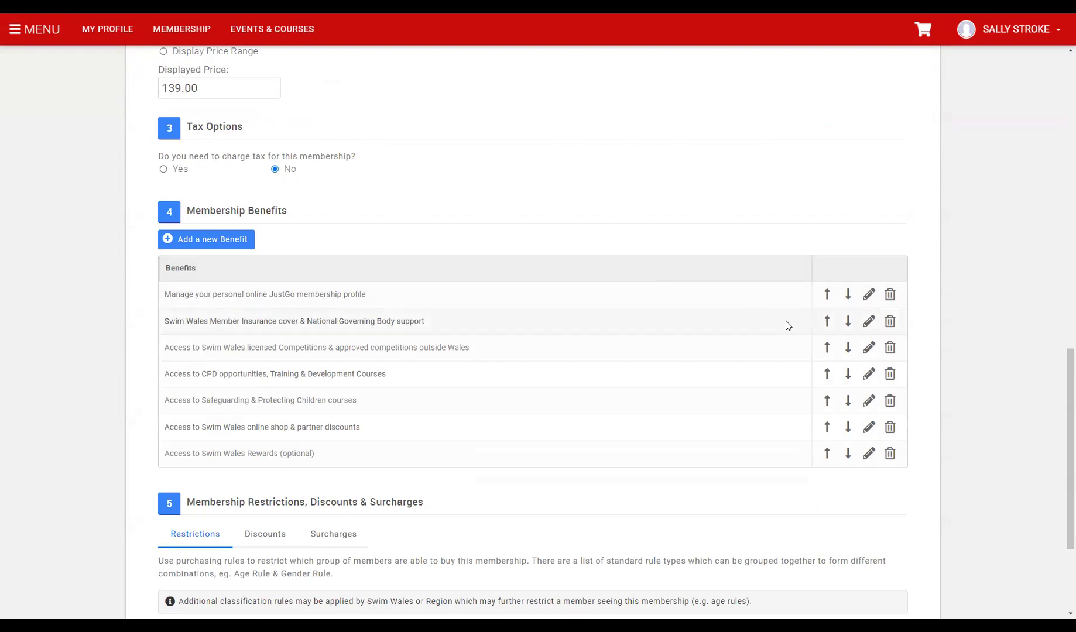
scroll(1060, 402, down, 1)
scroll(1060, 402, down, 3)
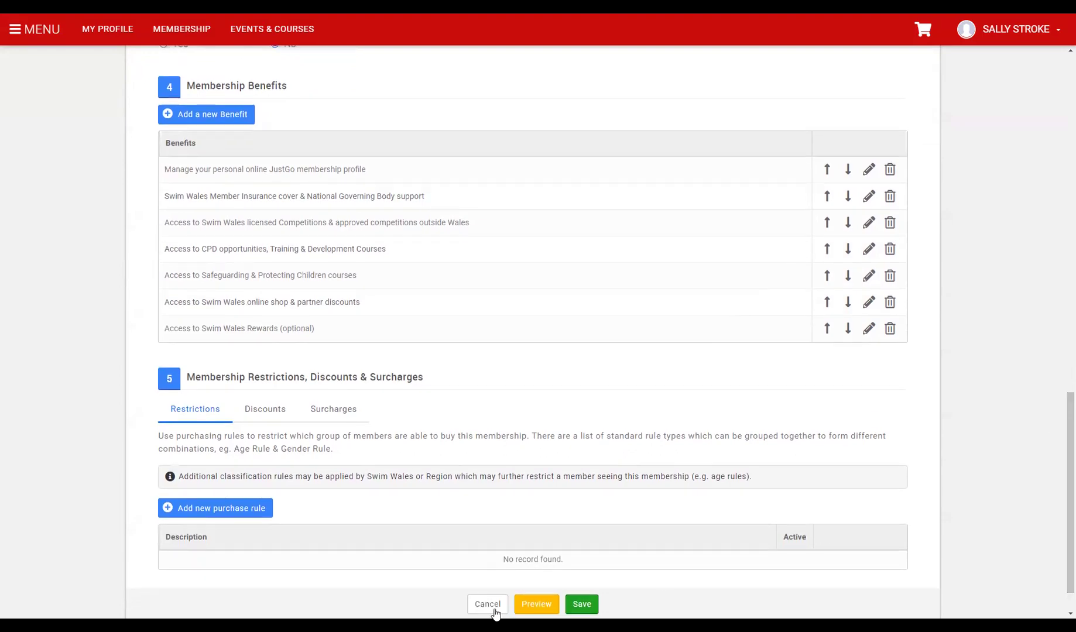
click(544, 608)
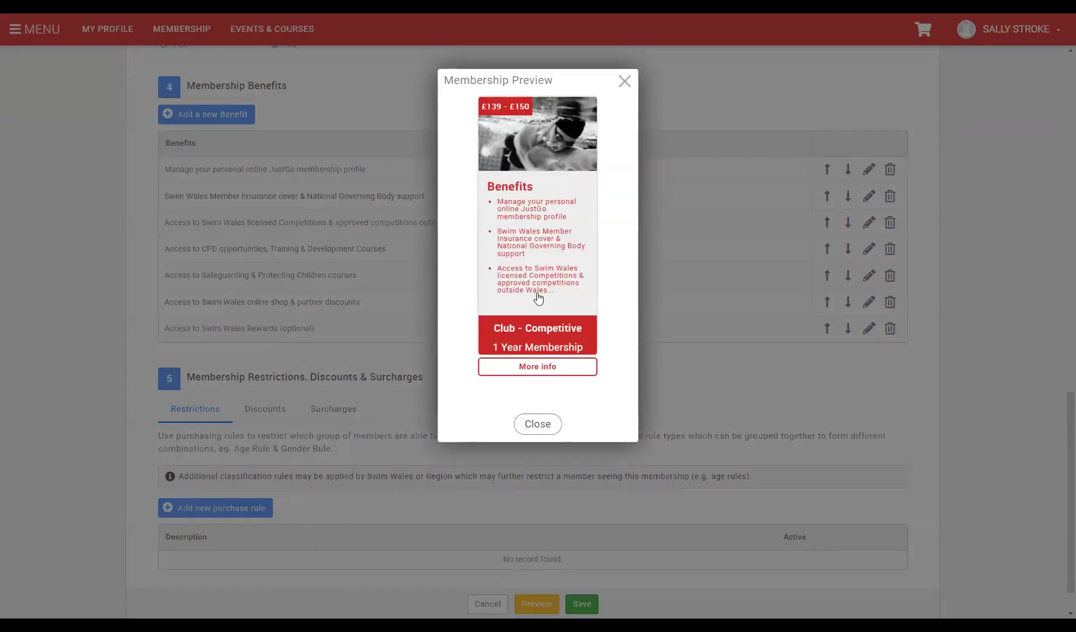
click(546, 367)
drag(408, 296, 605, 409)
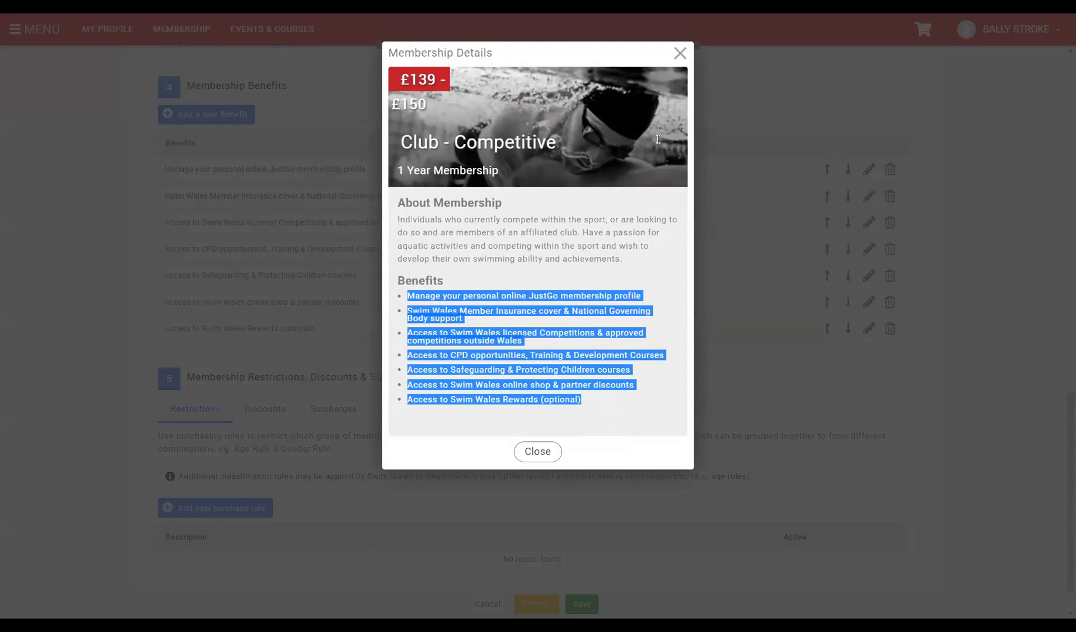
click(543, 387)
click(536, 452)
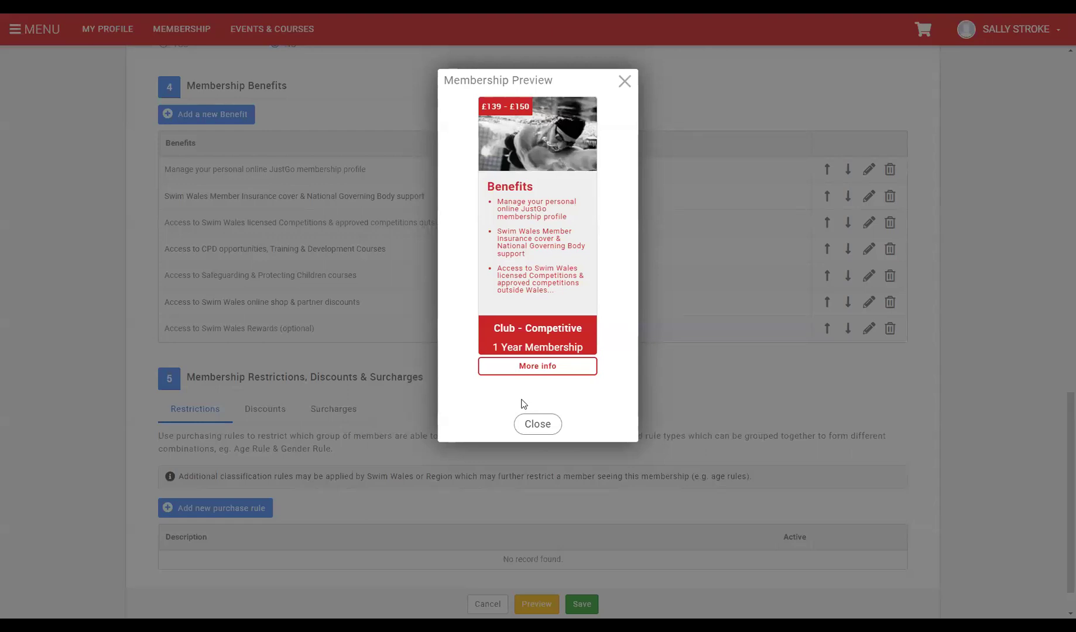
click(538, 424)
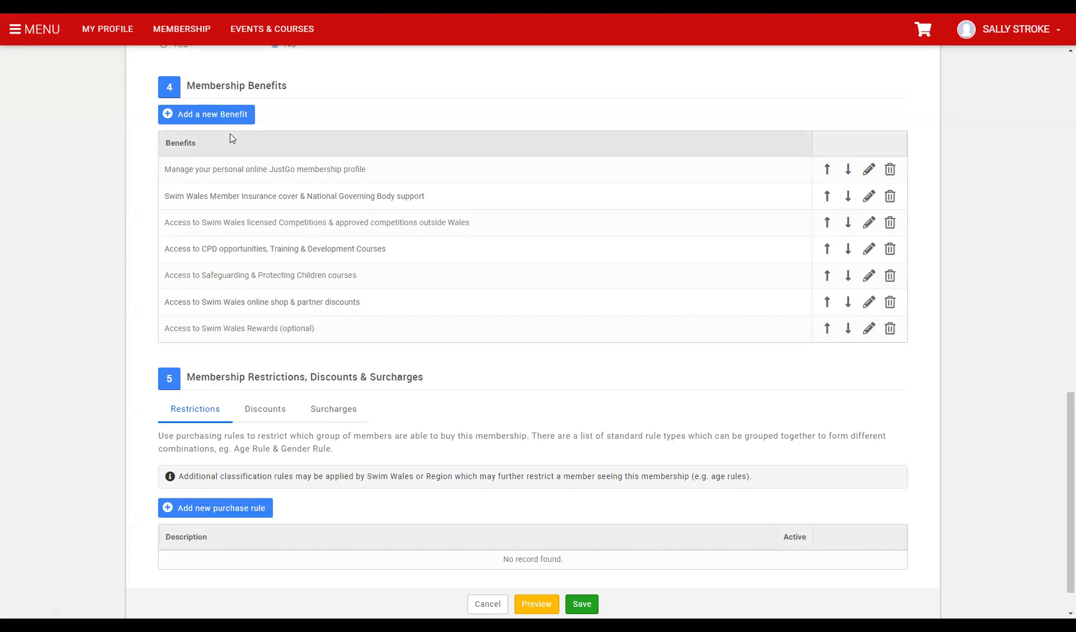
Add a new benefit named "Club Benefit" to the Membership Benefits list
click(194, 121)
click(411, 365)
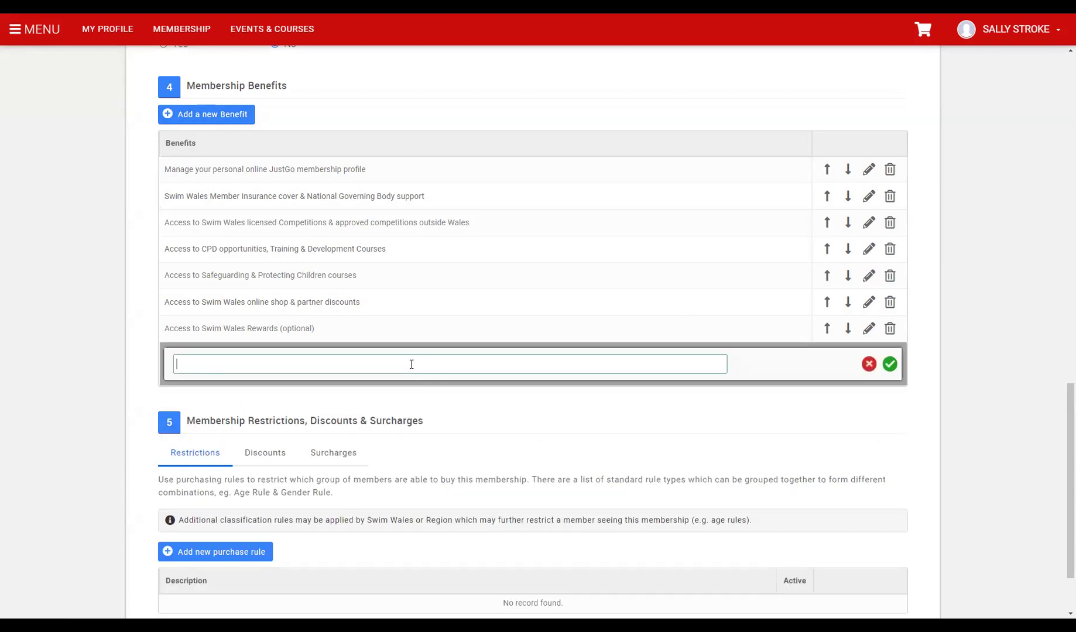
text(ClubBenefit)
click(193, 363)
text(v)
key(BackSpace)
click(889, 365)
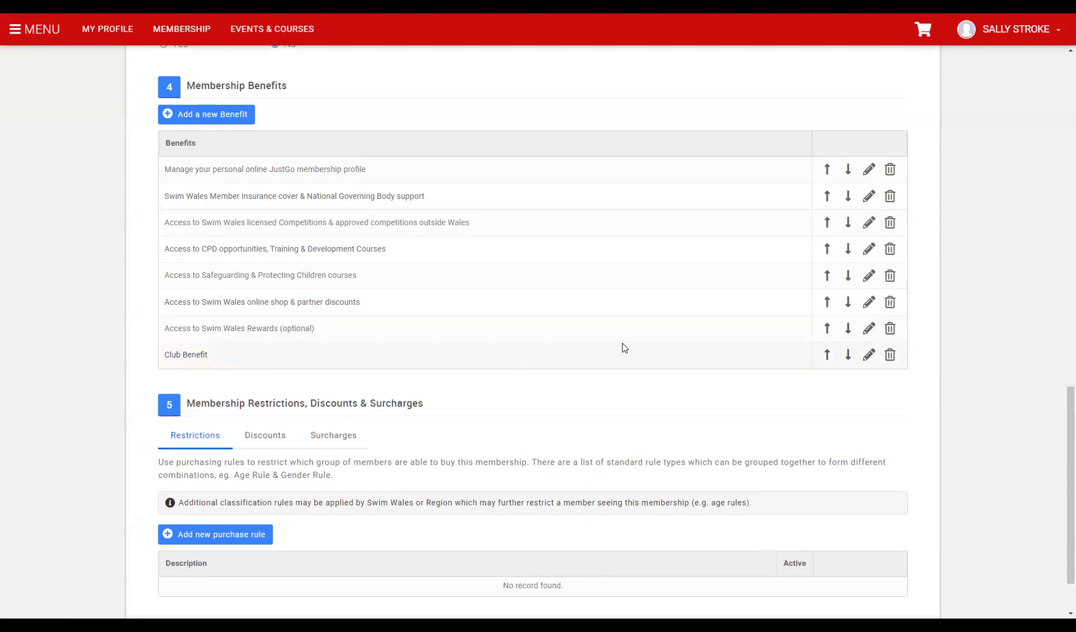
Move Club Benefit up to the first position in the Membership Benefits list
click(827, 358)
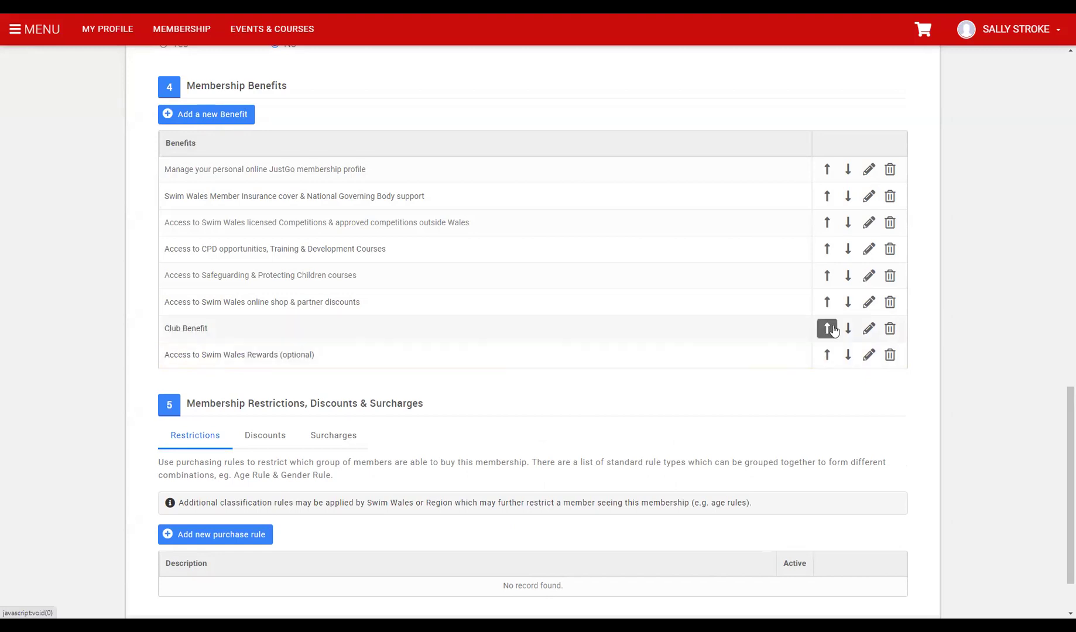
click(826, 327)
click(826, 302)
click(827, 275)
click(827, 249)
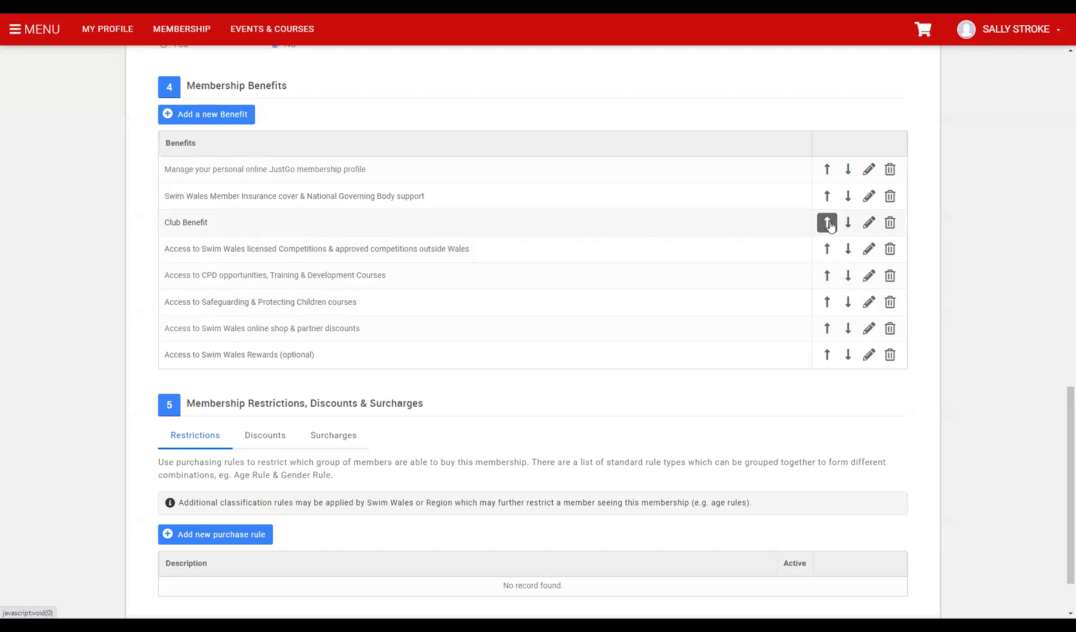
click(827, 222)
click(826, 196)
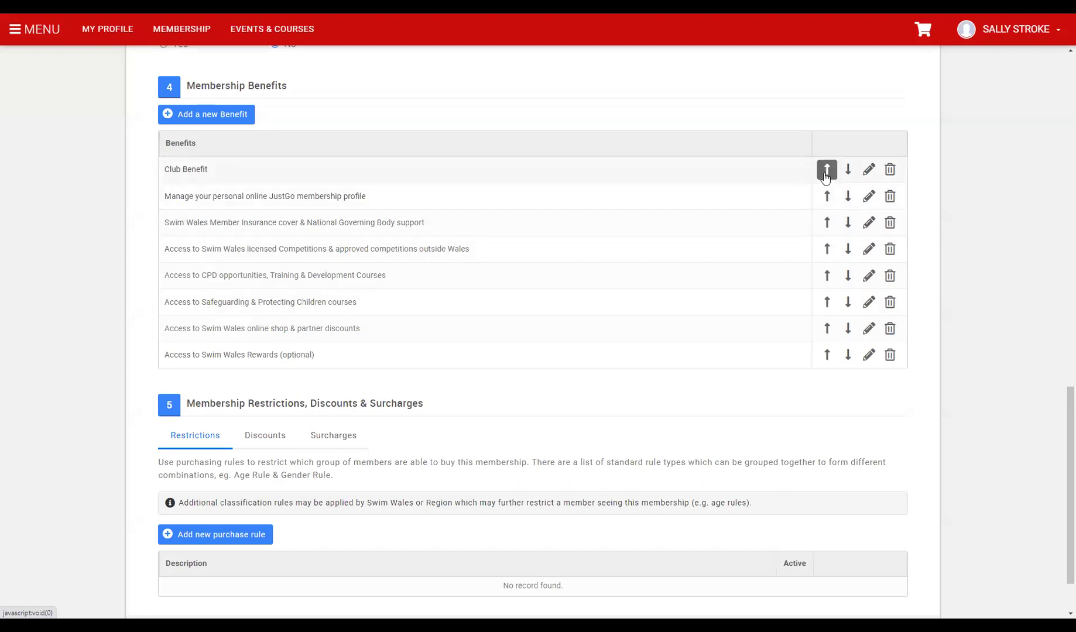
Preview the membership card to check the benefit order, close it, and view the Membership Restrictions, Discounts & Surcharges section
scroll(708, 420, down, 2)
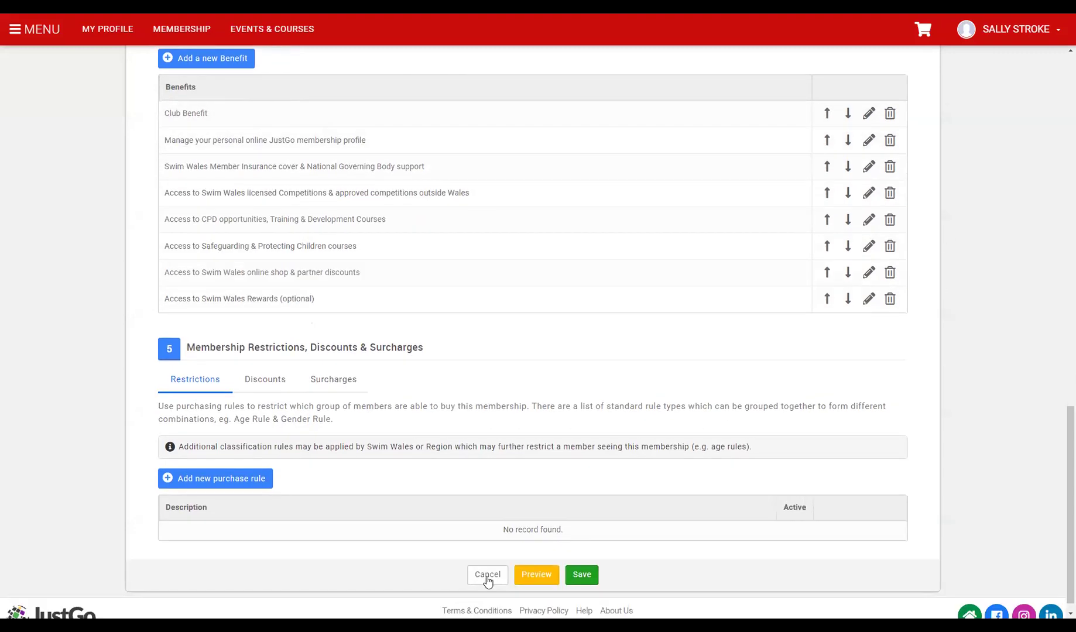
click(534, 575)
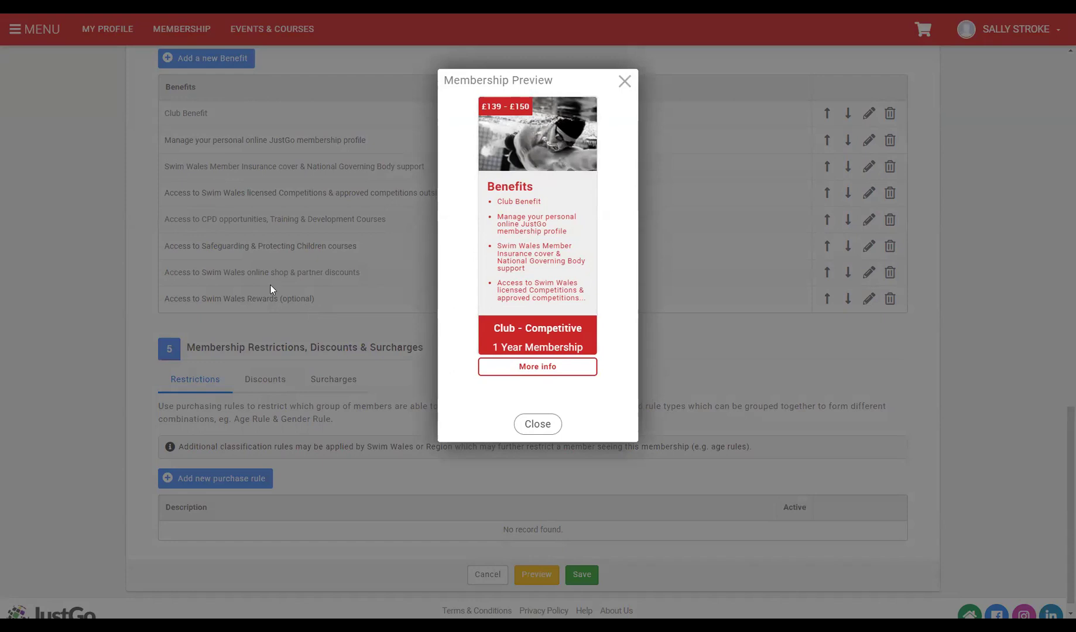
click(625, 80)
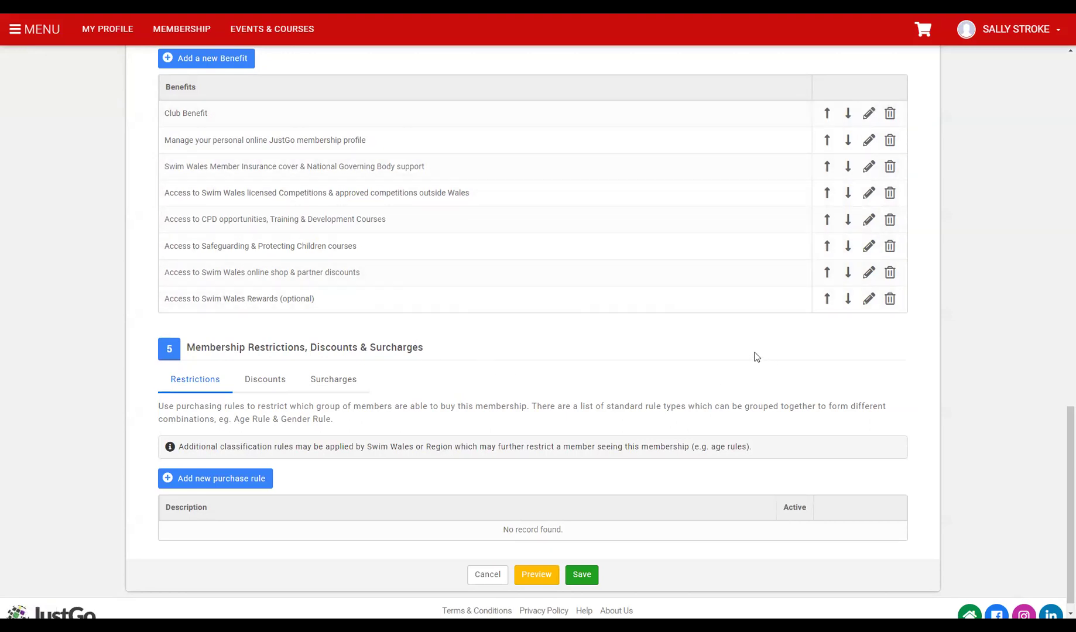
scroll(755, 357, down, 1)
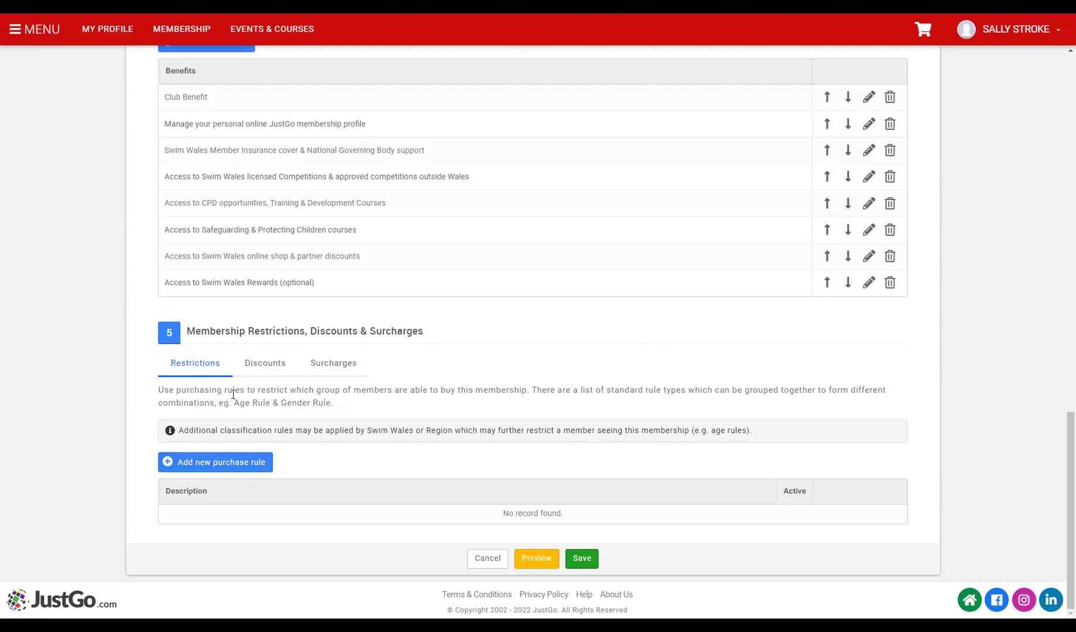
Start a new purchase rule under Restrictions with the description "Age Based"
click(238, 463)
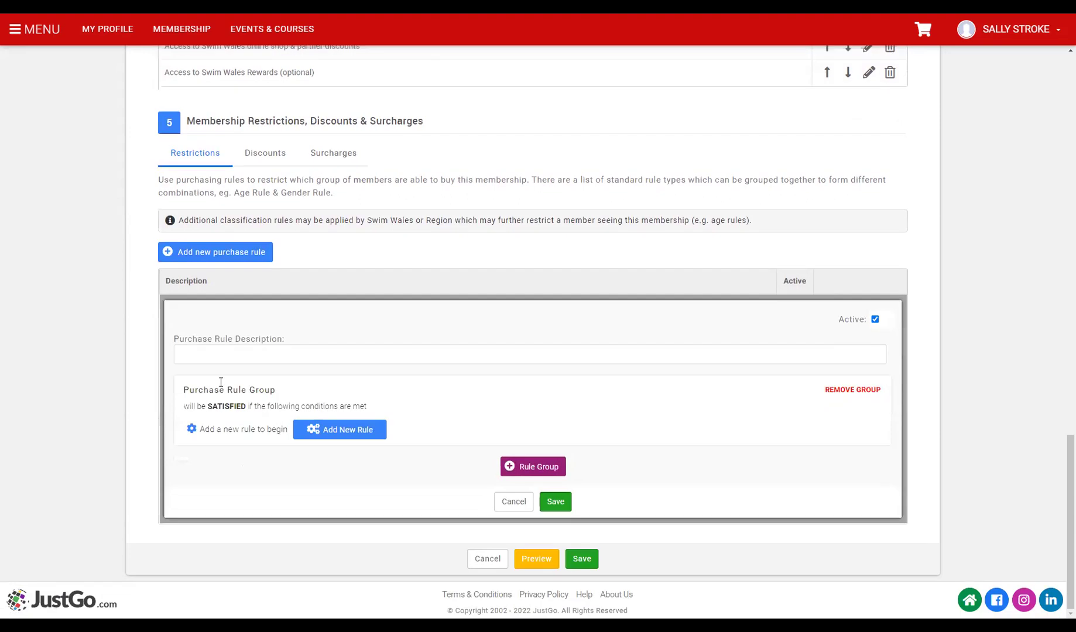
click(230, 358)
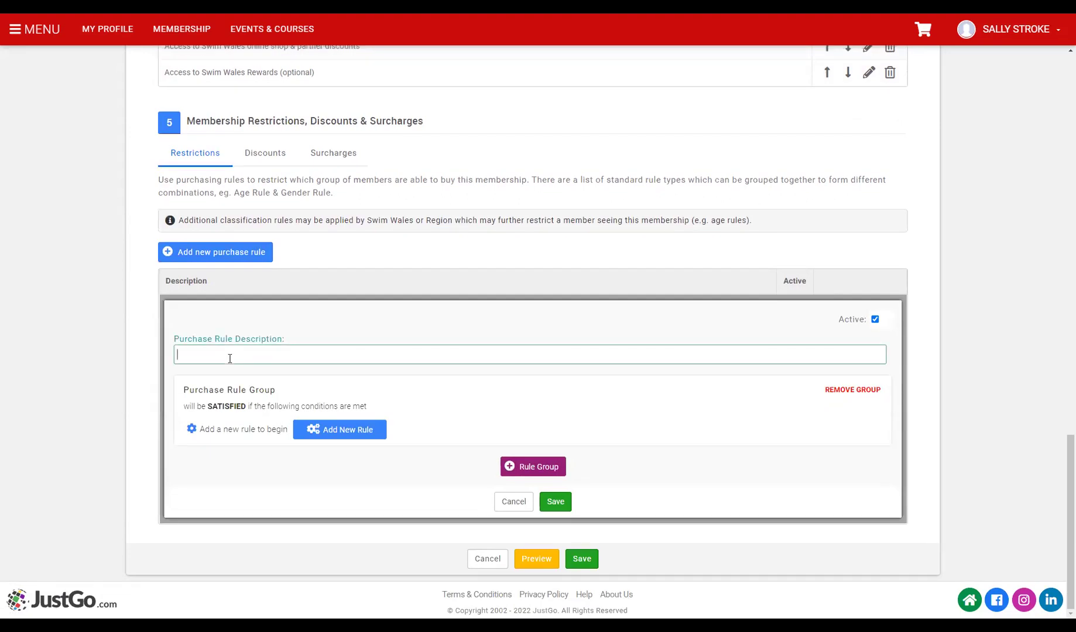
text(Age Based)
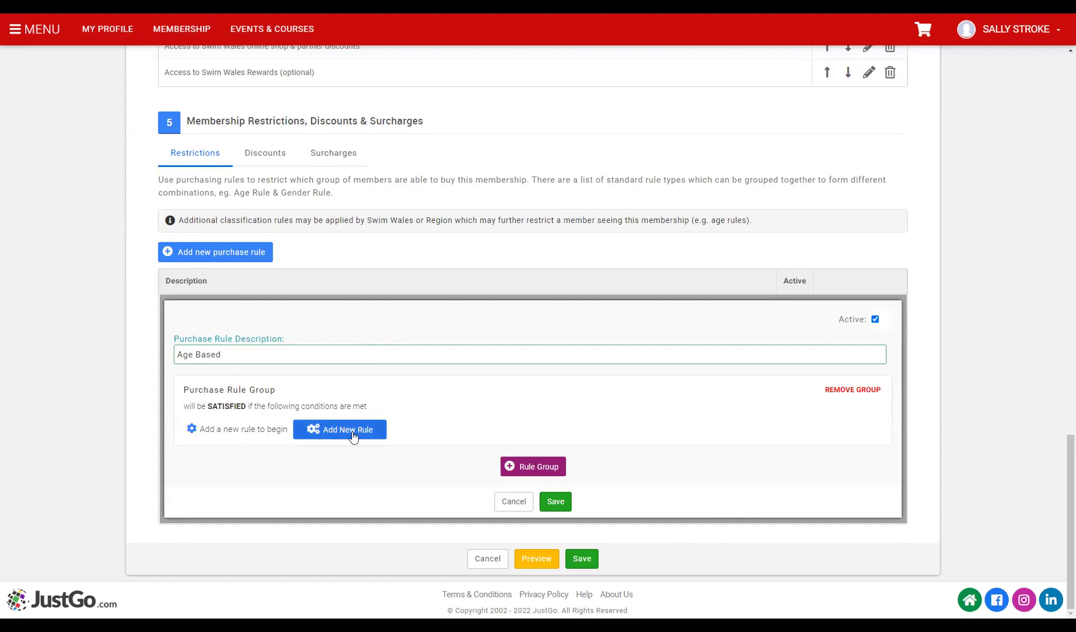
Open the purchasing restriction rule types for the Age Based rule and review the age, profile, membership, role, date and credential categories
click(379, 439)
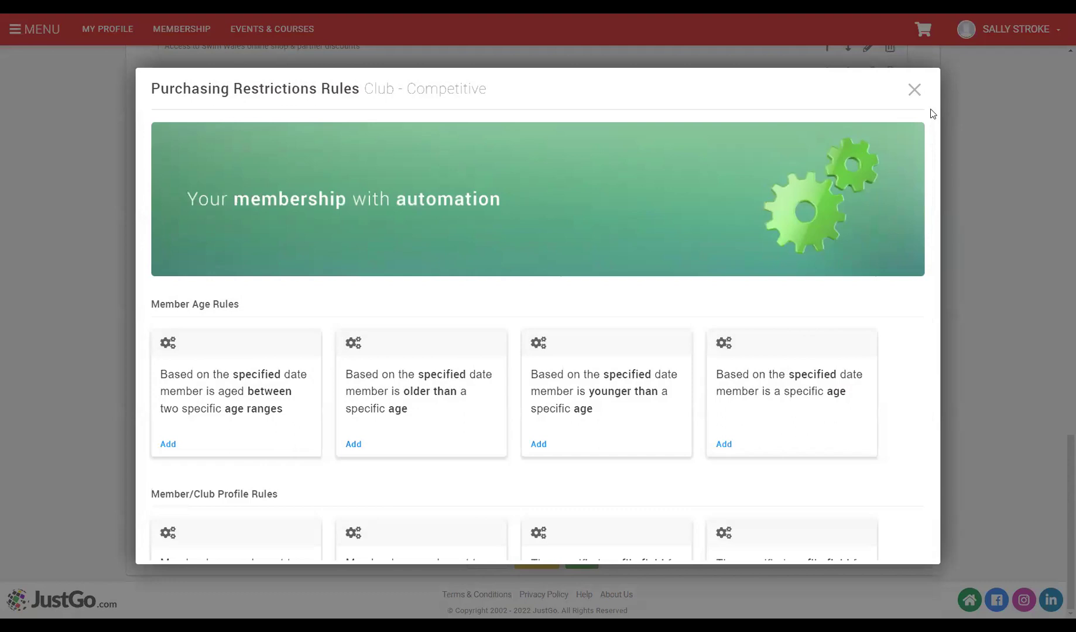
drag(934, 133, 932, 162)
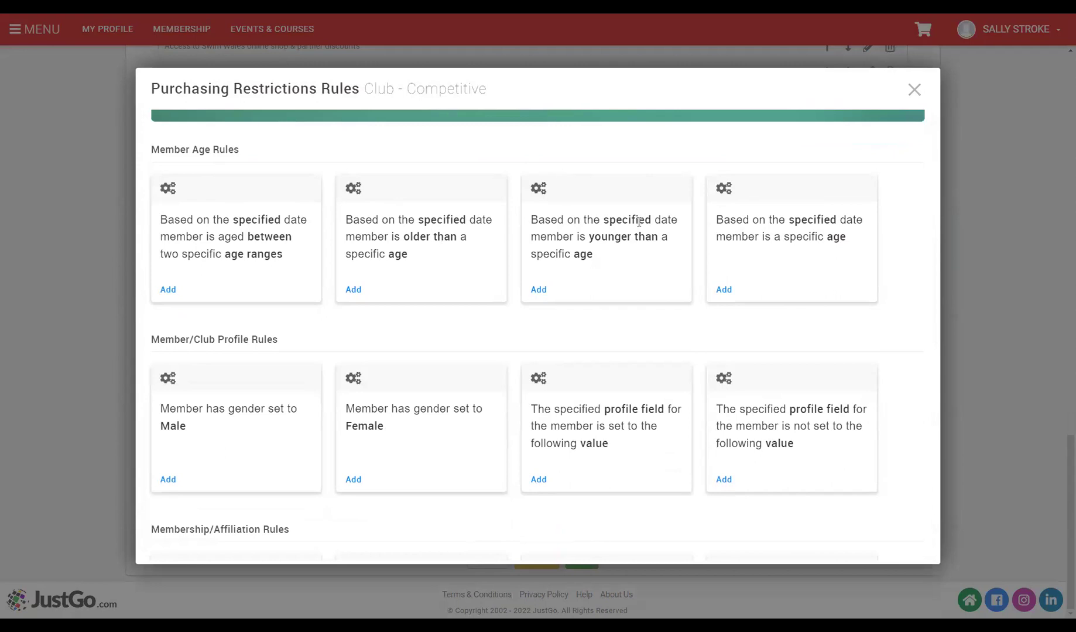
scroll(305, 312, down, 1)
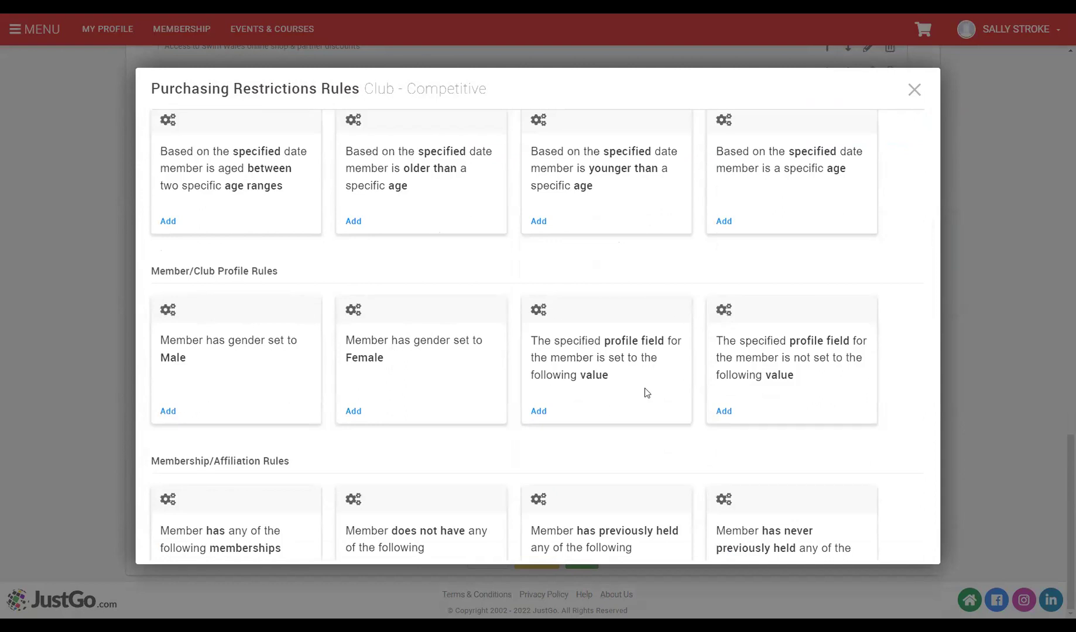
scroll(559, 436, down, 1)
scroll(847, 293, down, 2)
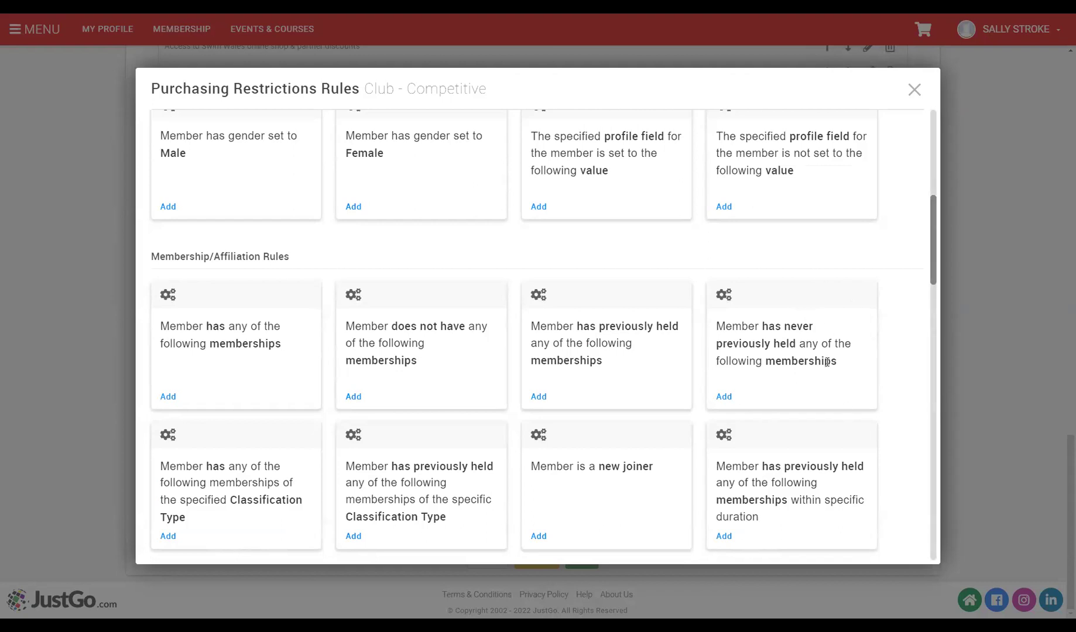
scroll(250, 494, down, 3)
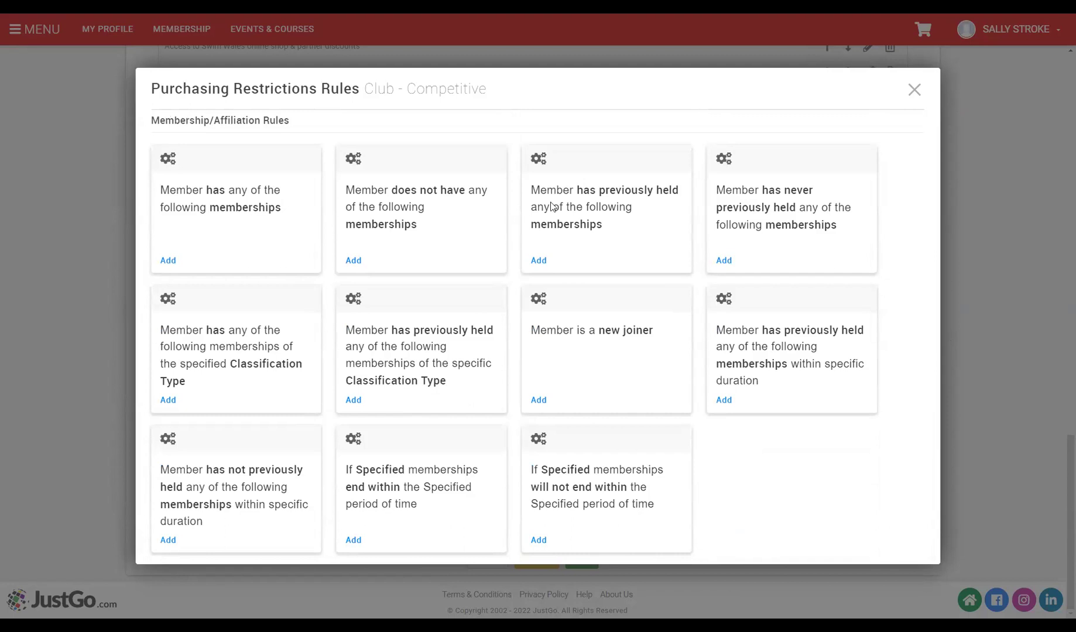
scroll(682, 396, down, 1)
drag(932, 286, 939, 367)
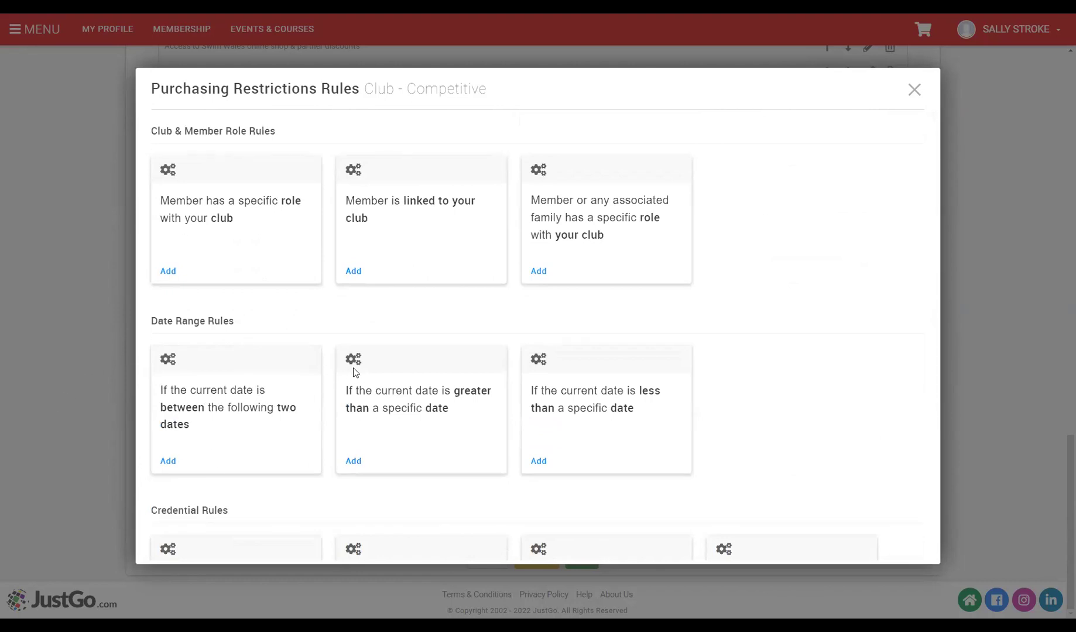
scroll(353, 368, down, 2)
drag(933, 351, 945, 133)
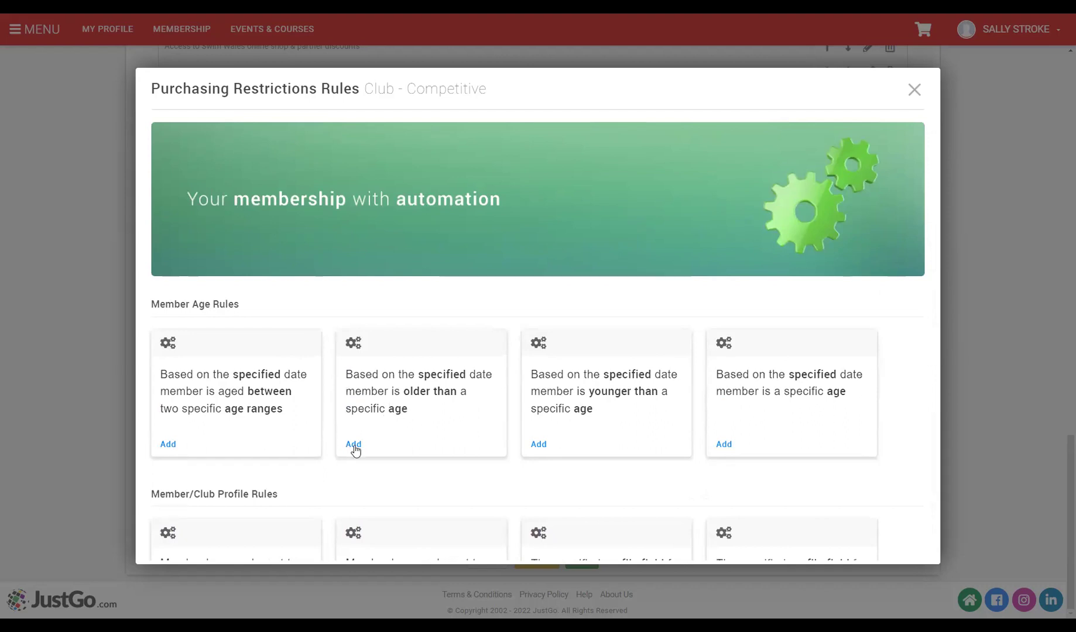
Add the older-than age condition, based on the current date with member aged 18 or over, and save the purchase rule
click(353, 444)
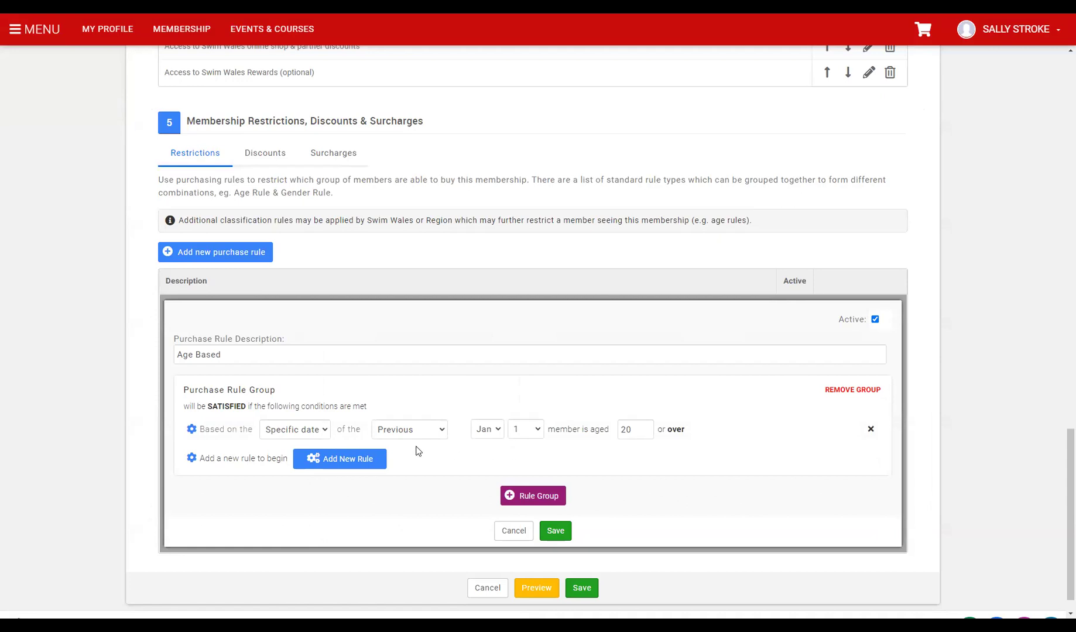
click(311, 434)
click(303, 455)
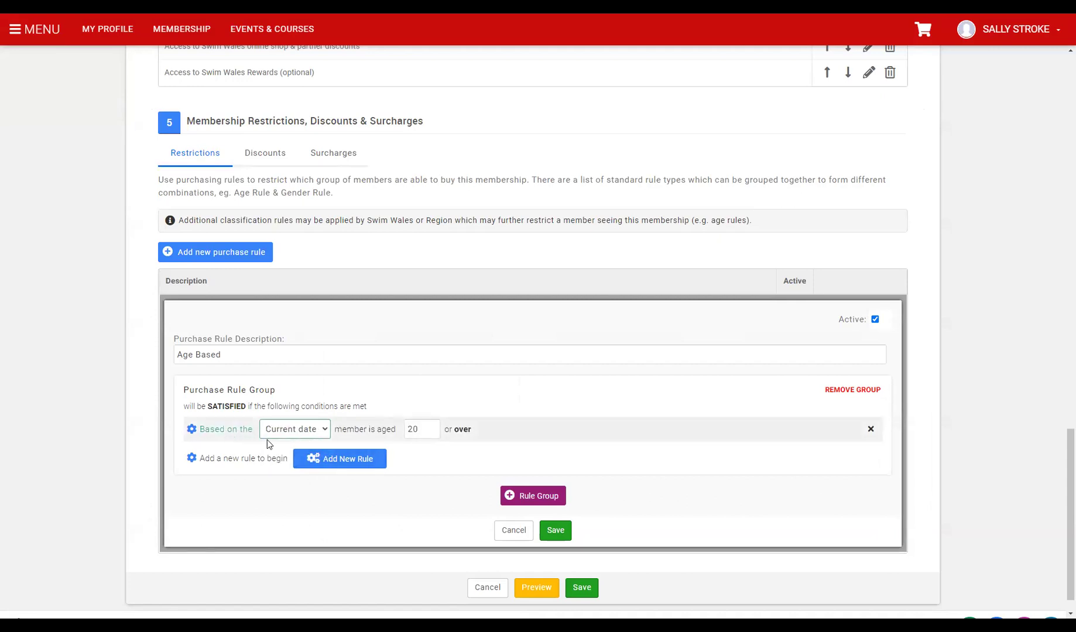
click(425, 433)
drag(424, 434, 405, 439)
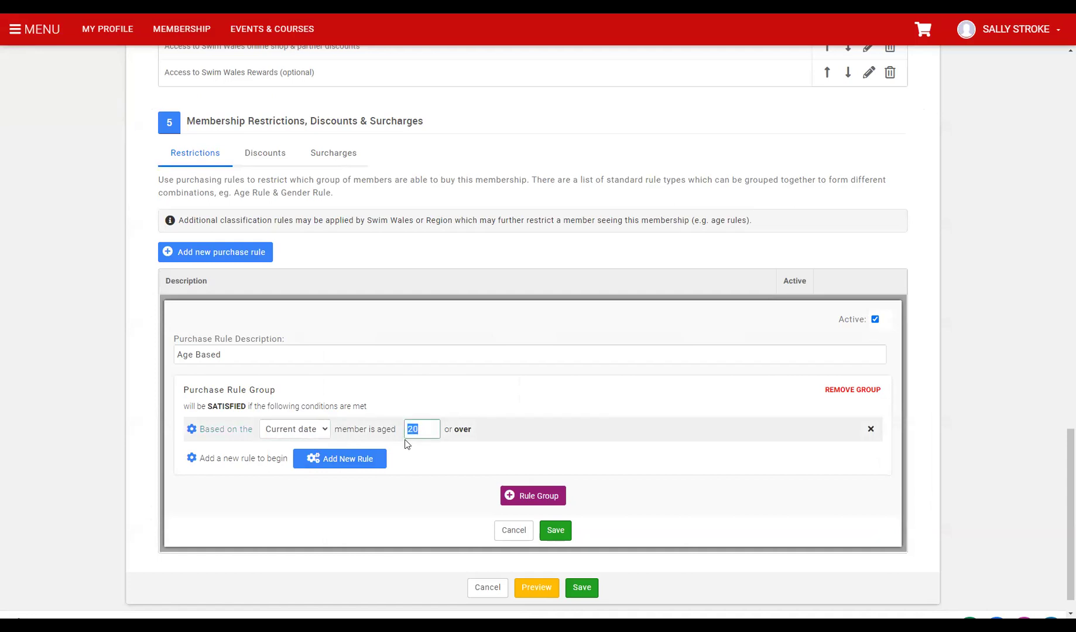
text(18)
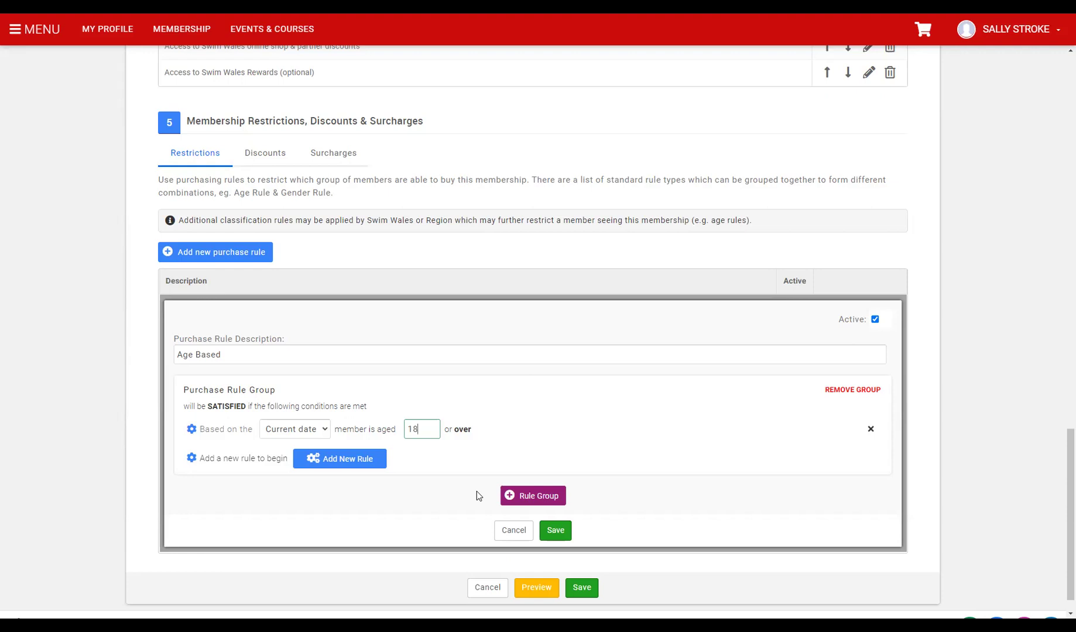
click(346, 518)
click(556, 531)
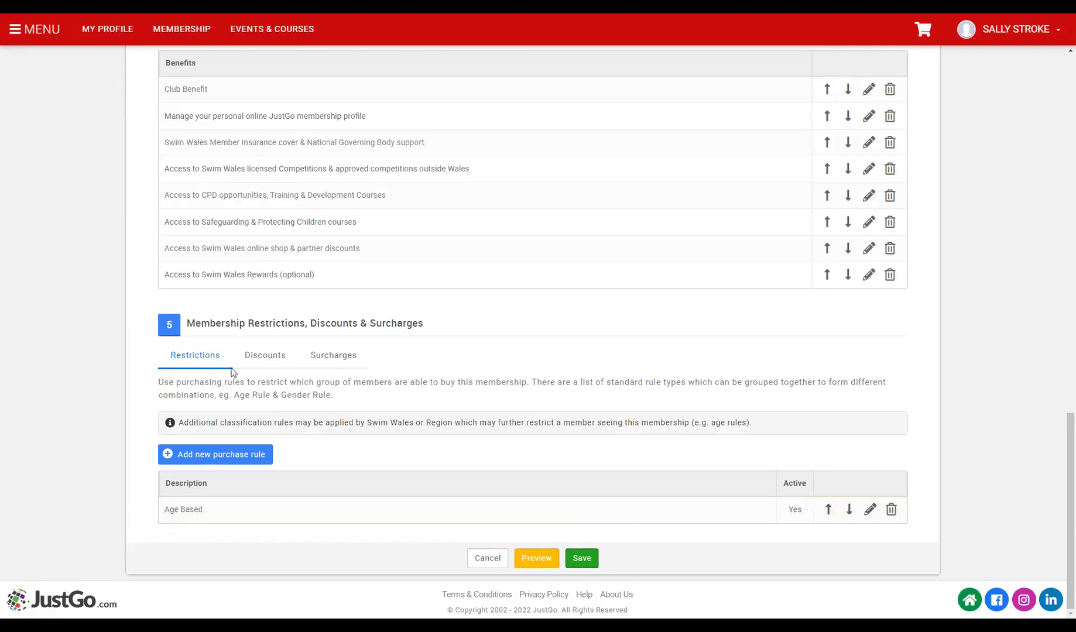
View the membership's Surcharges and Discounts rule sections
click(261, 356)
click(333, 398)
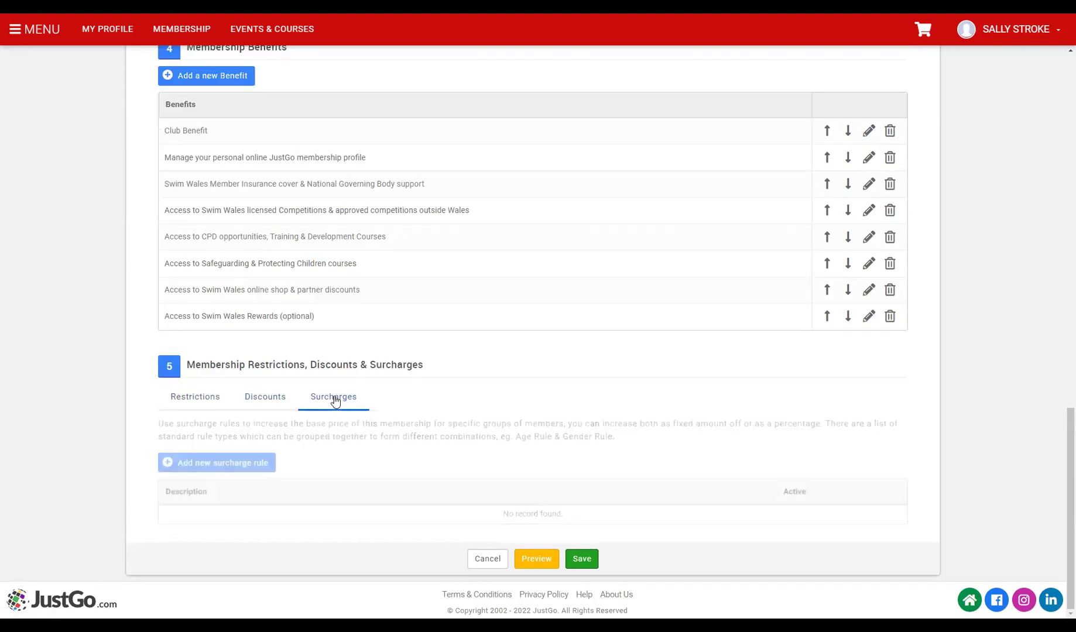
click(254, 399)
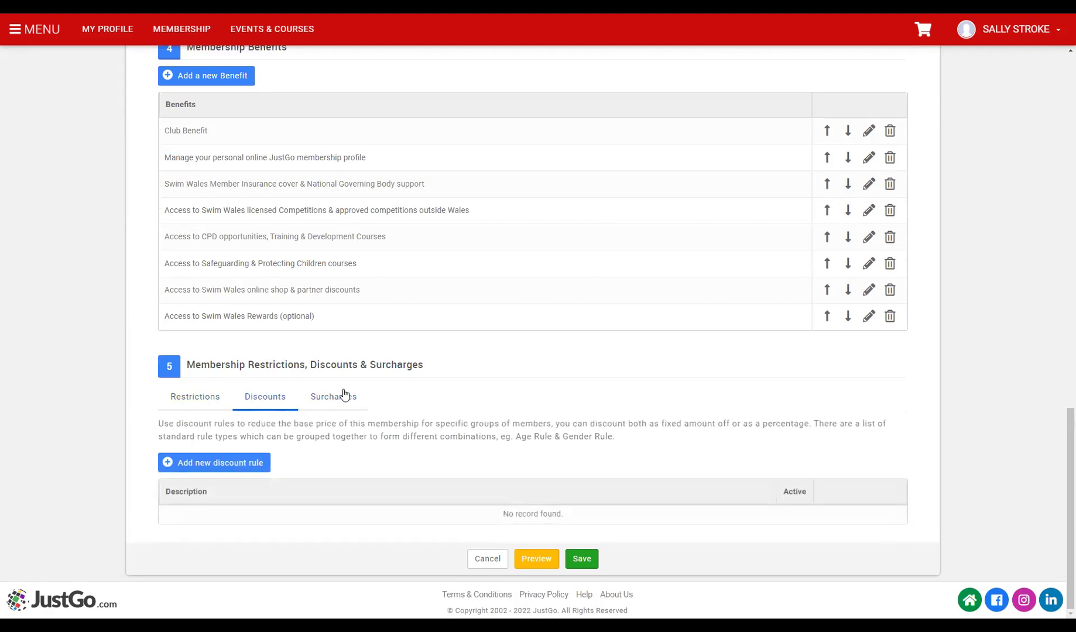
Start a new discount rule and examine its description and explanation fields
click(243, 468)
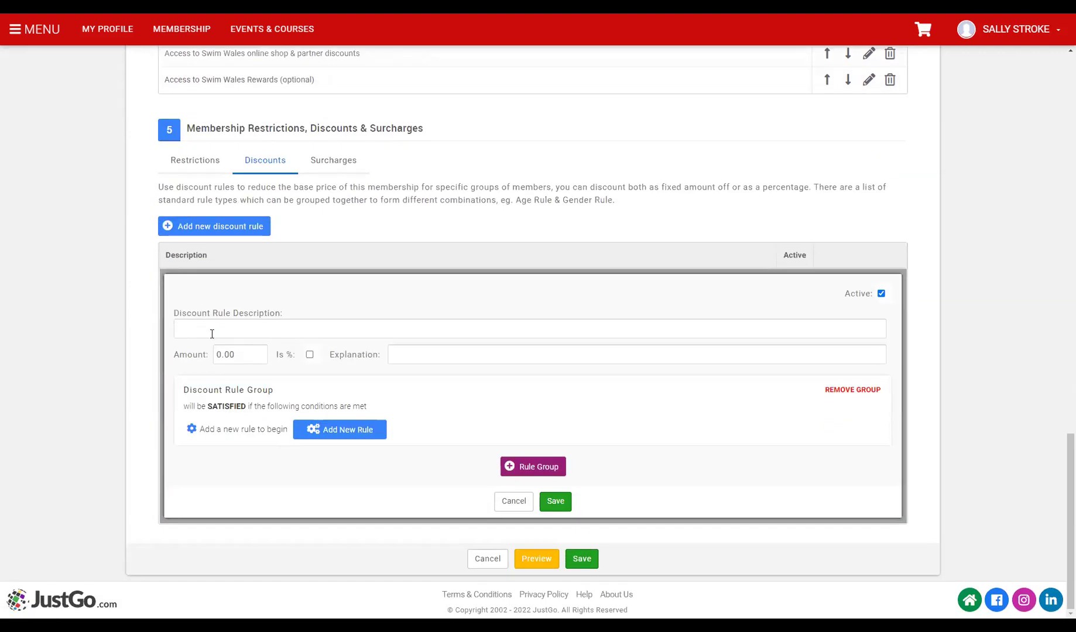
click(290, 329)
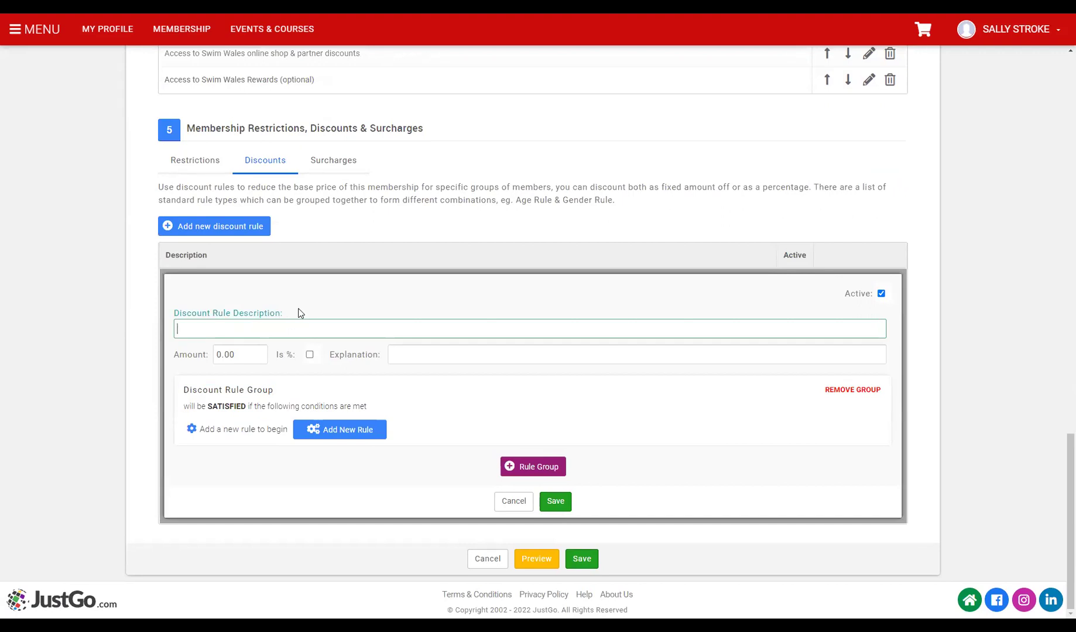
double_click(356, 354)
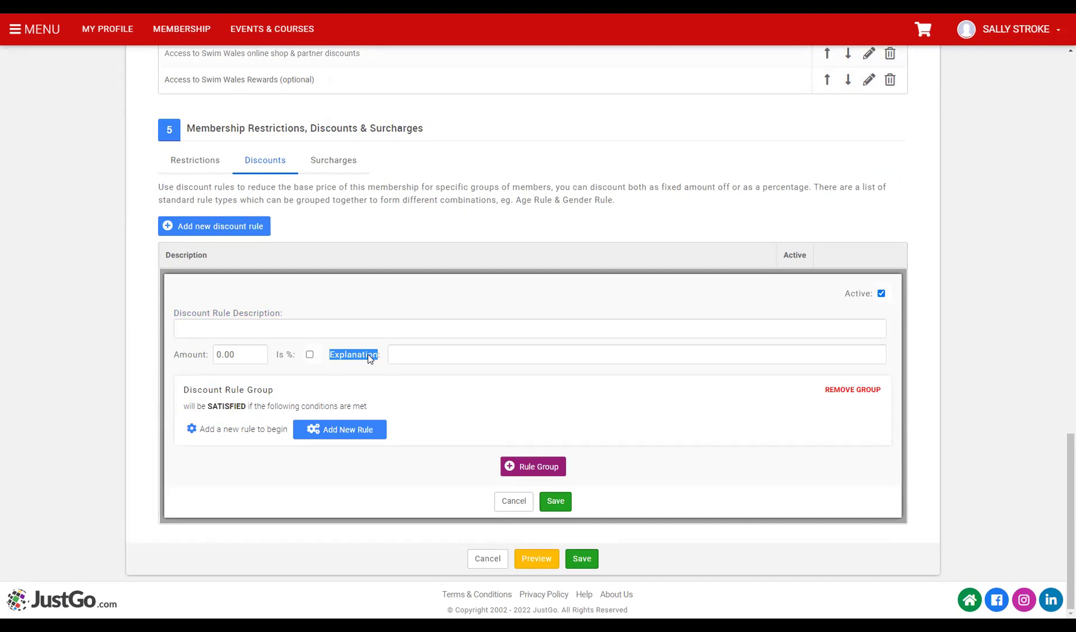
click(445, 357)
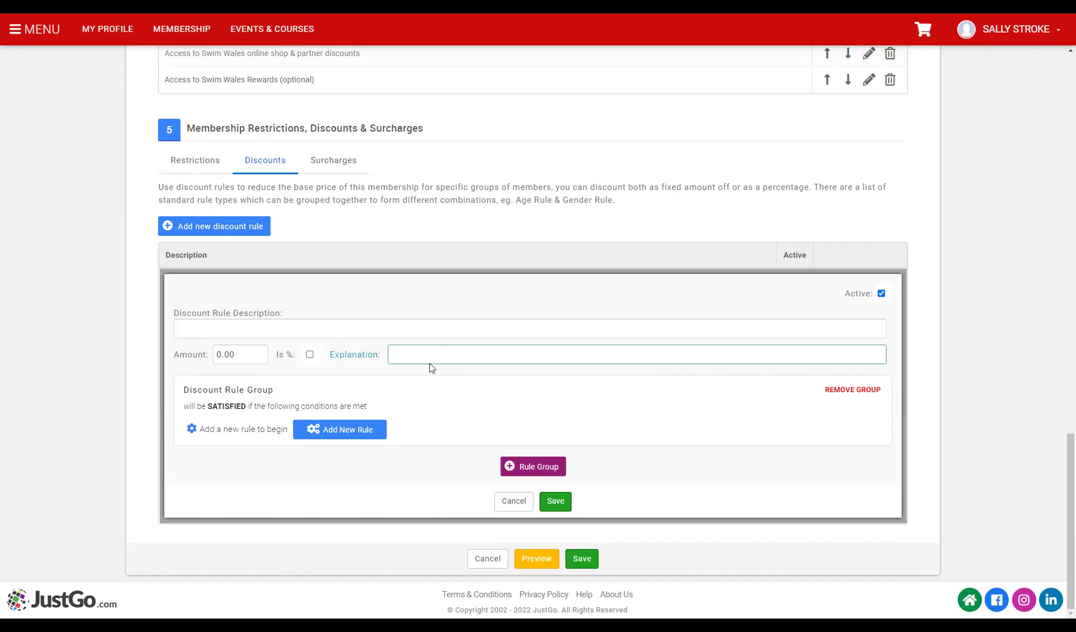
click(361, 327)
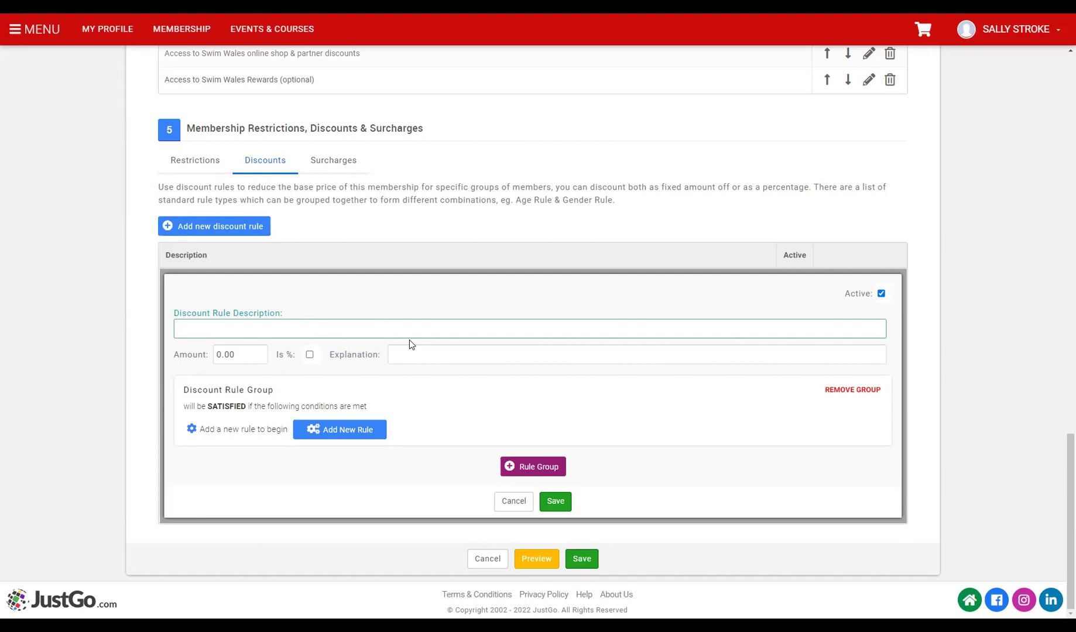
click(426, 358)
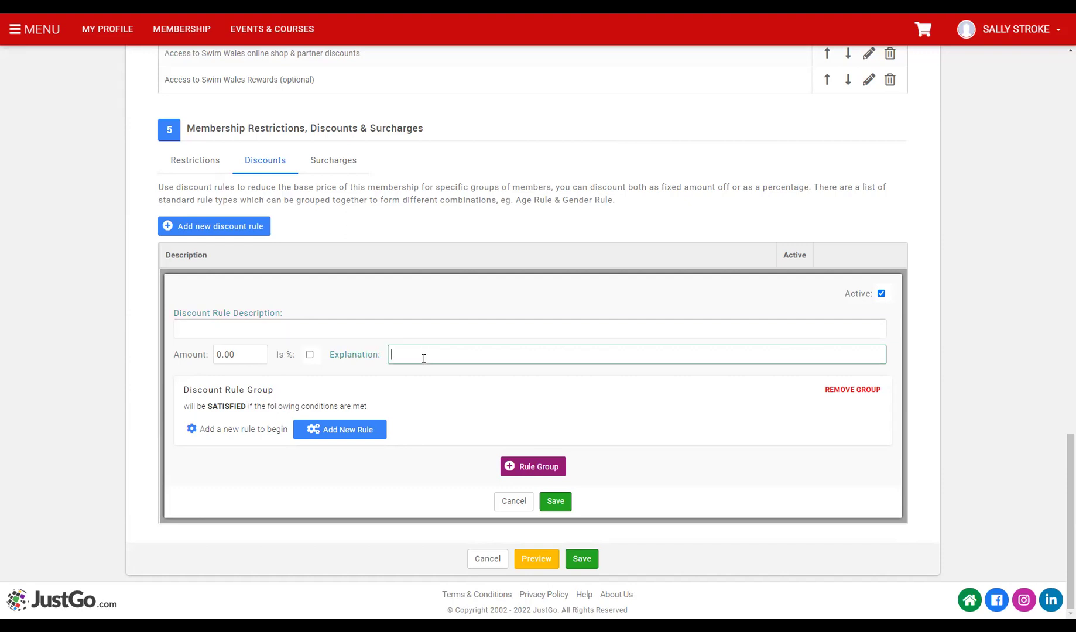
Set the new discount rule's amount to 50 as a percentage and revisit its description and explanation fields
drag(243, 356, 212, 361)
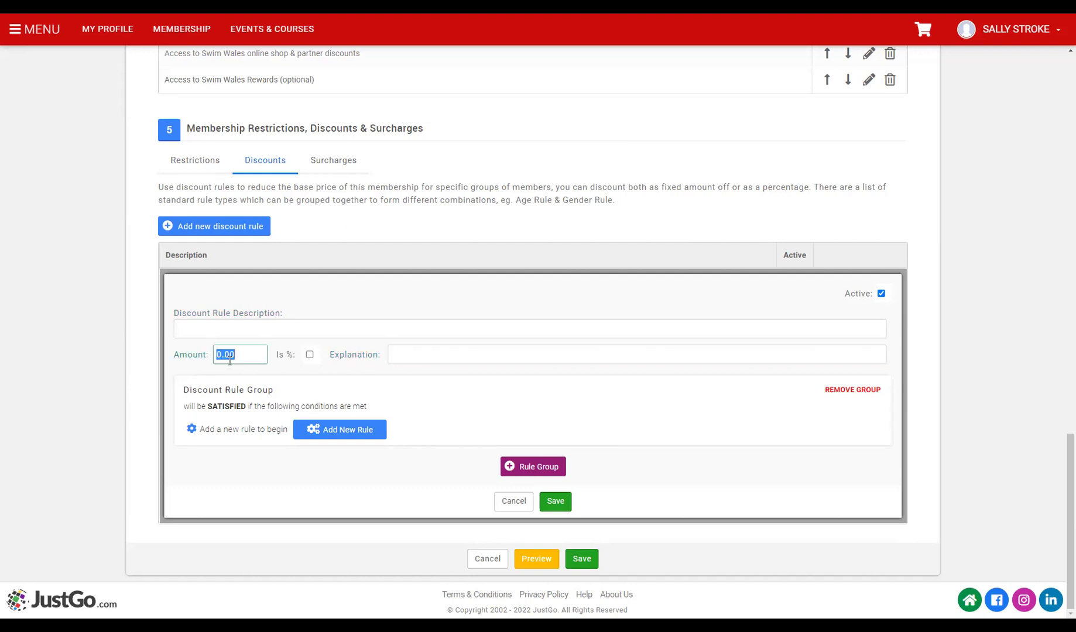
text(50)
click(310, 355)
click(309, 355)
click(309, 354)
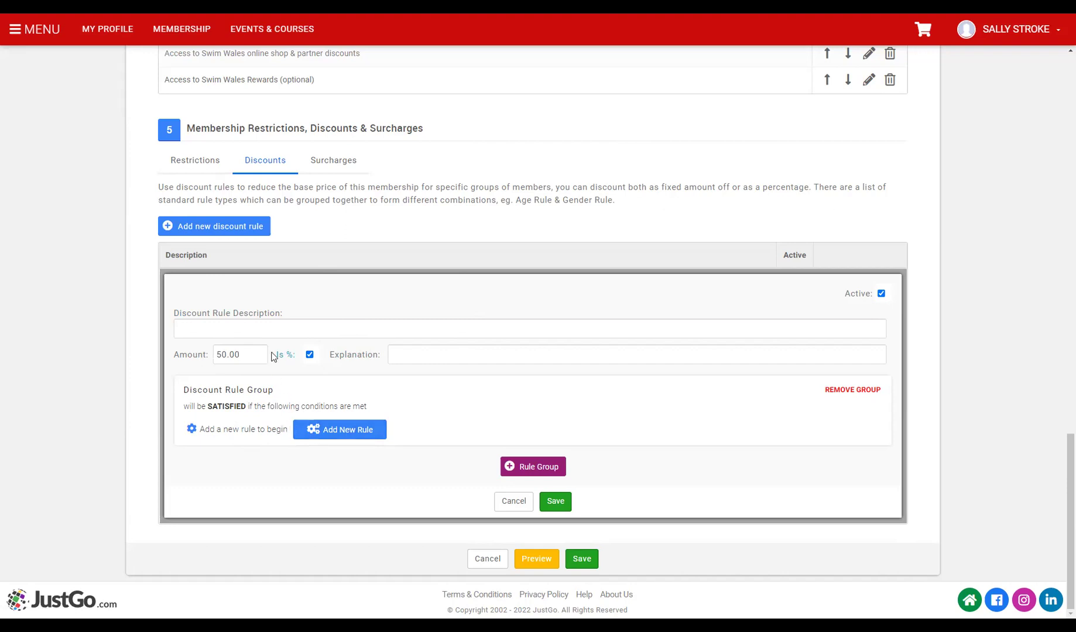
click(209, 327)
click(467, 355)
click(455, 332)
click(486, 358)
click(480, 327)
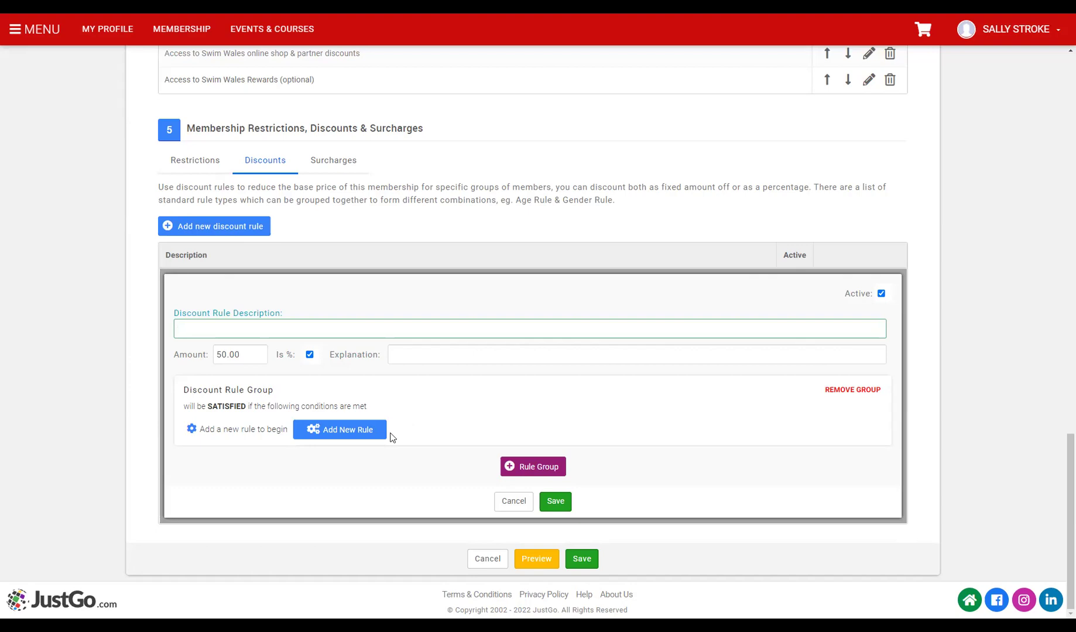
Add a discount condition for members who have previously held the Club - Teacher membership
click(345, 432)
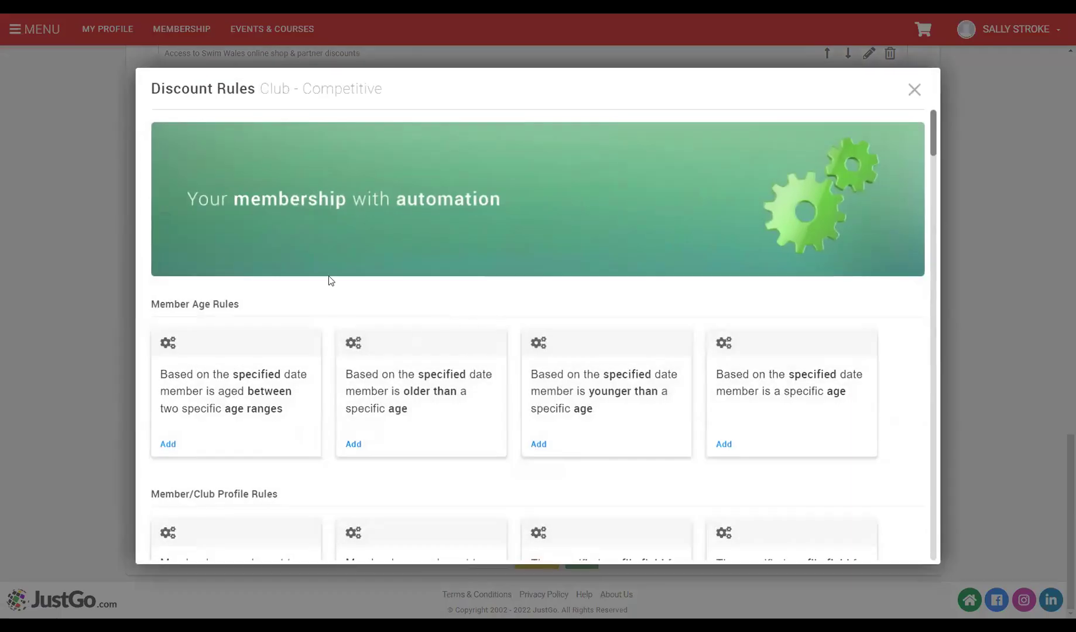
scroll(518, 236, down, 3)
scroll(523, 245, down, 5)
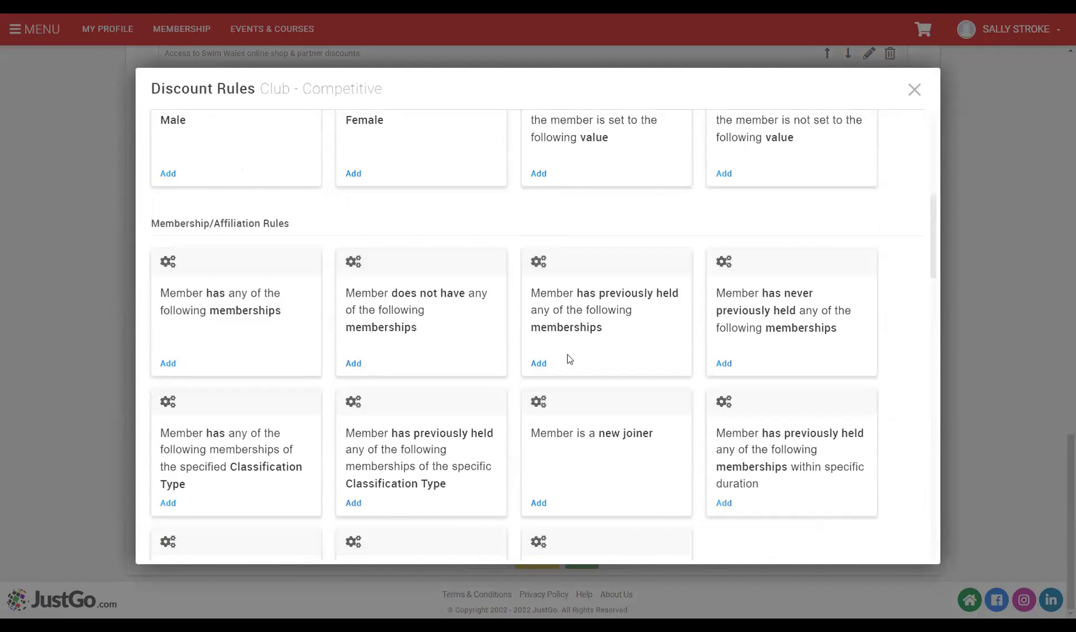
click(538, 363)
click(460, 436)
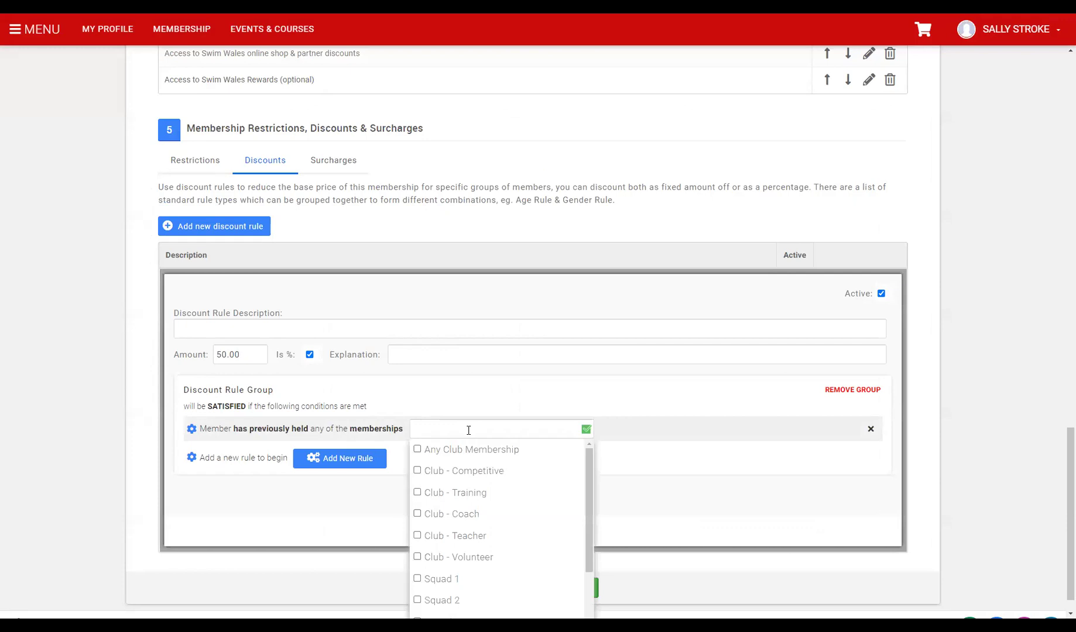
scroll(468, 462, down, 1)
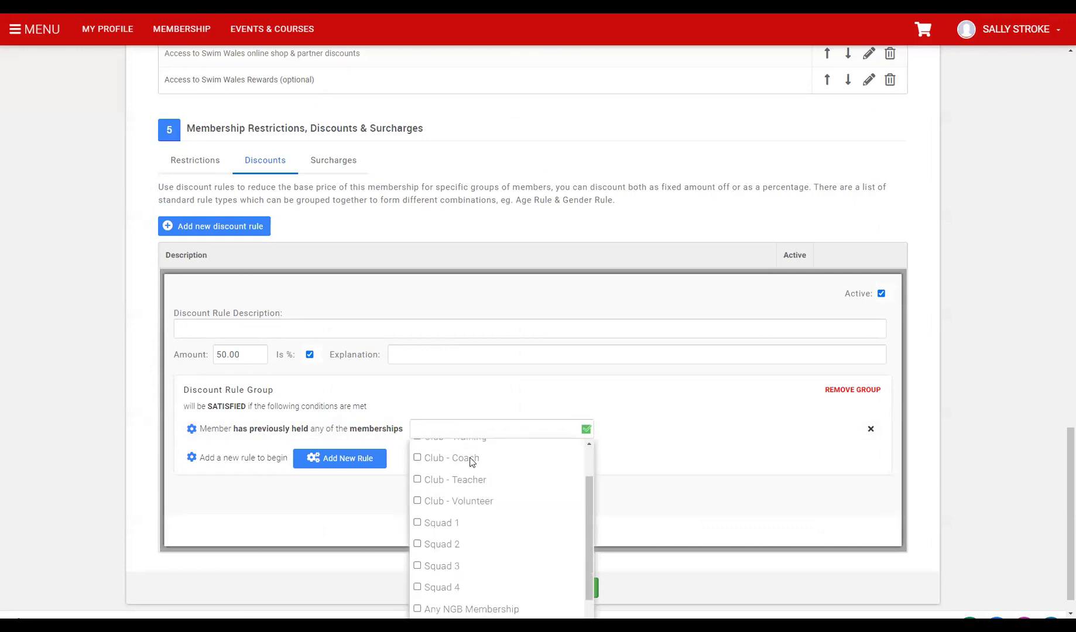
click(418, 480)
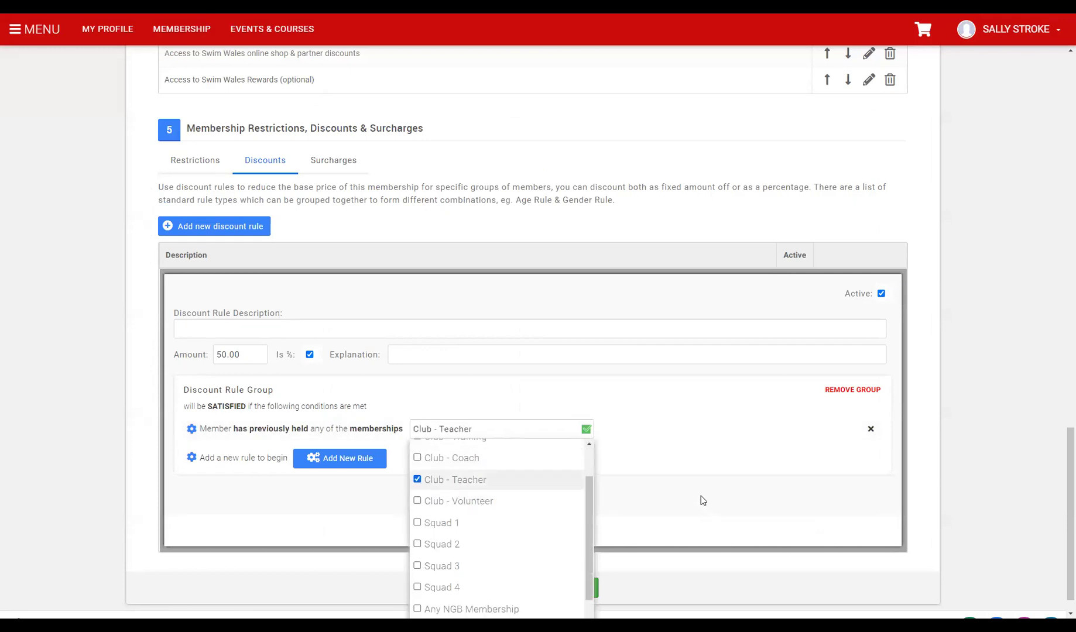
click(705, 455)
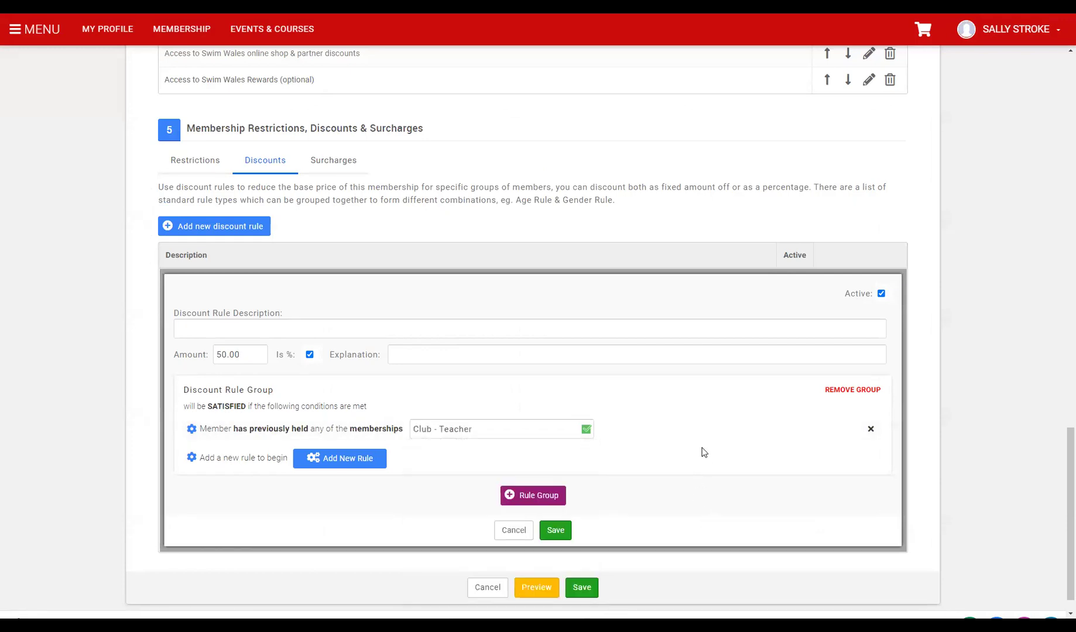
Remove the previously held membership condition and cancel the new discount rule
click(870, 430)
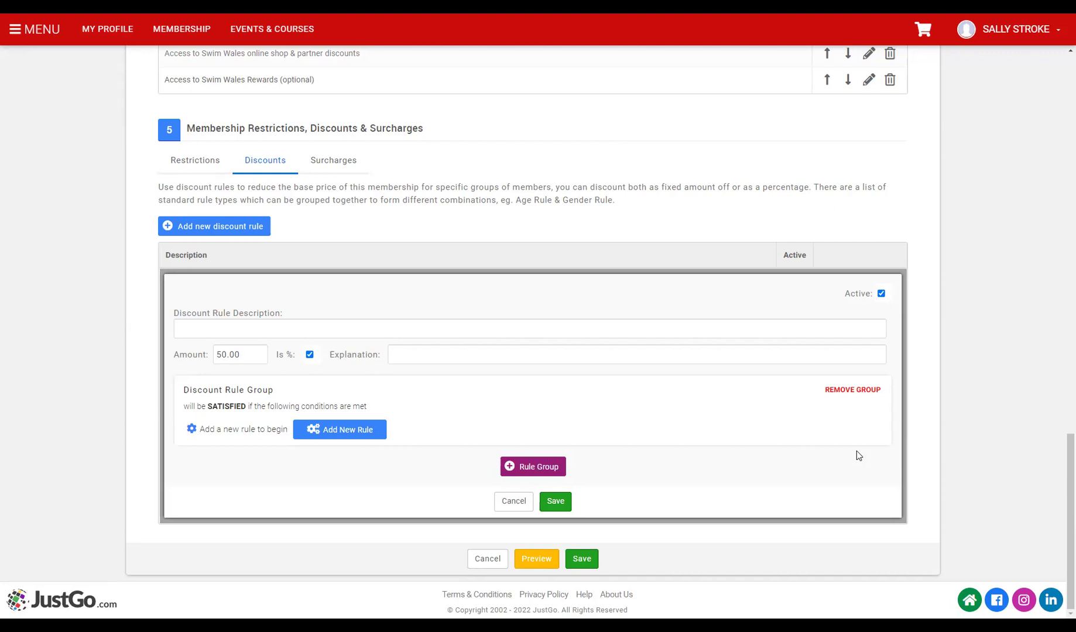
click(514, 501)
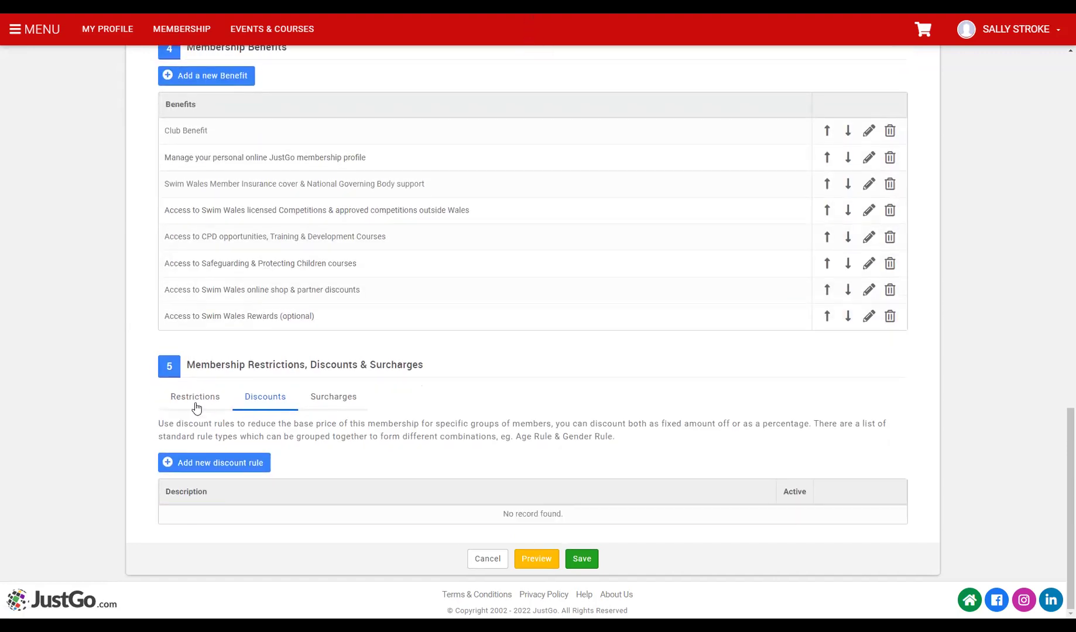
Preview the Club - Competitive membership card, save the membership and check its entry in the membership overview
click(547, 561)
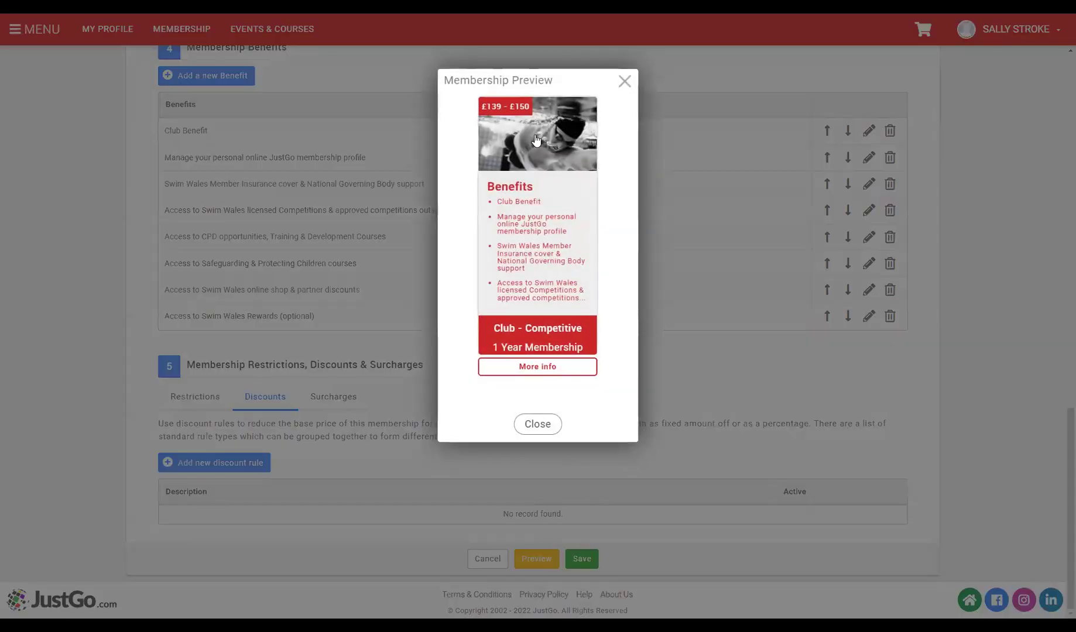
click(576, 374)
click(550, 455)
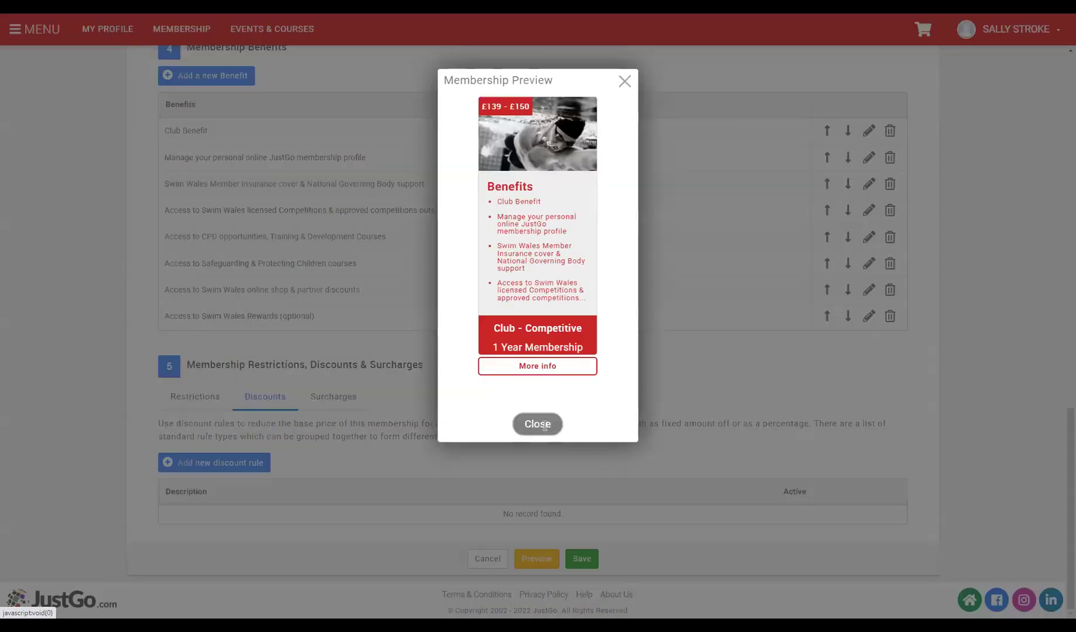
click(544, 426)
click(582, 559)
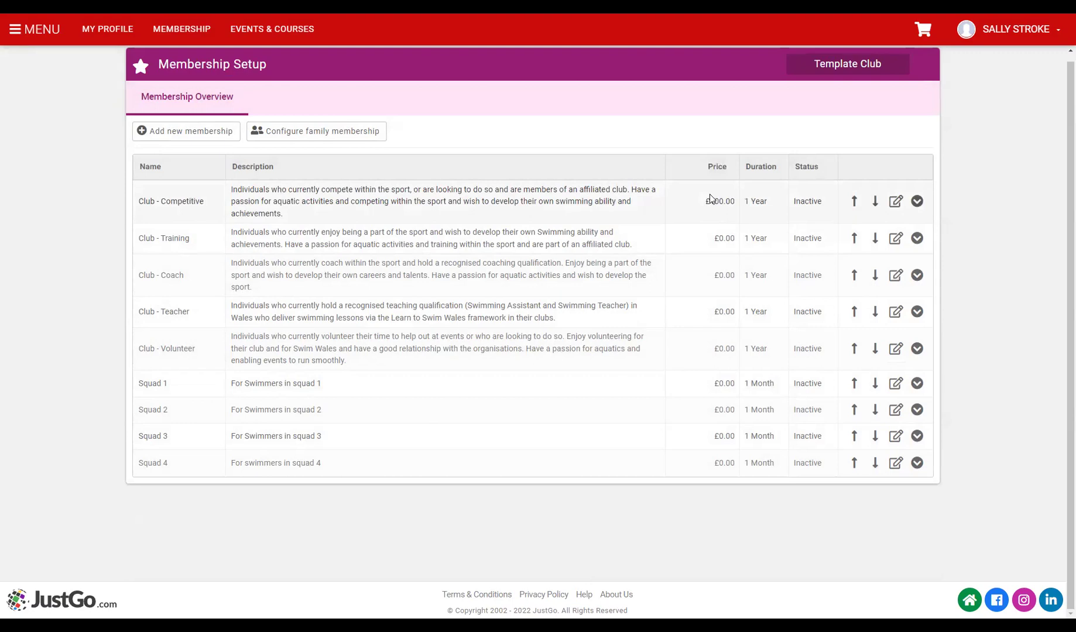
drag(705, 201, 731, 203)
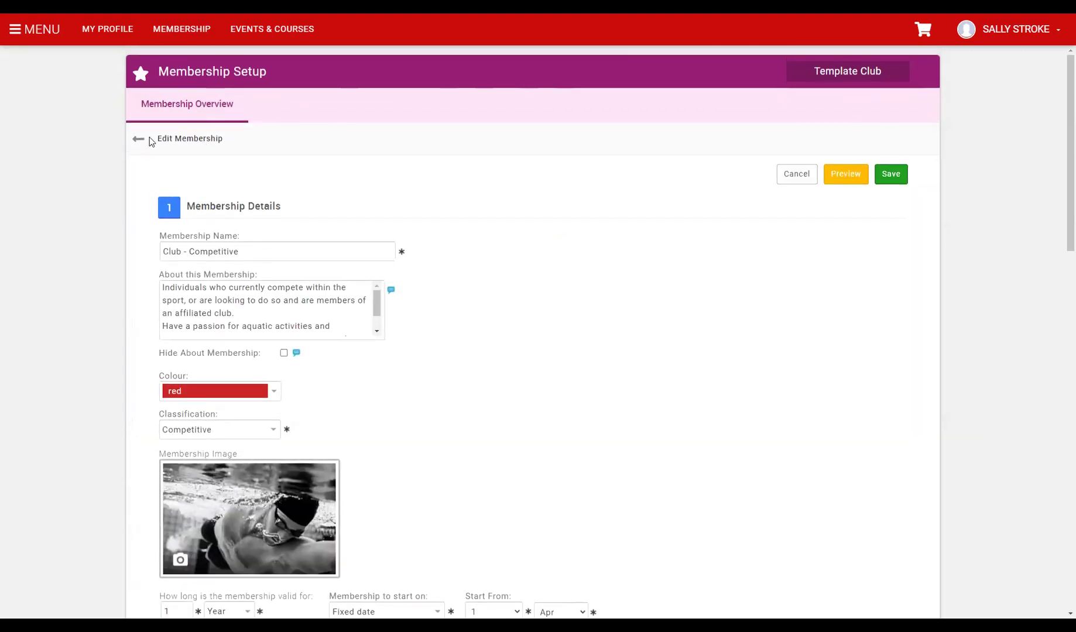
click(138, 138)
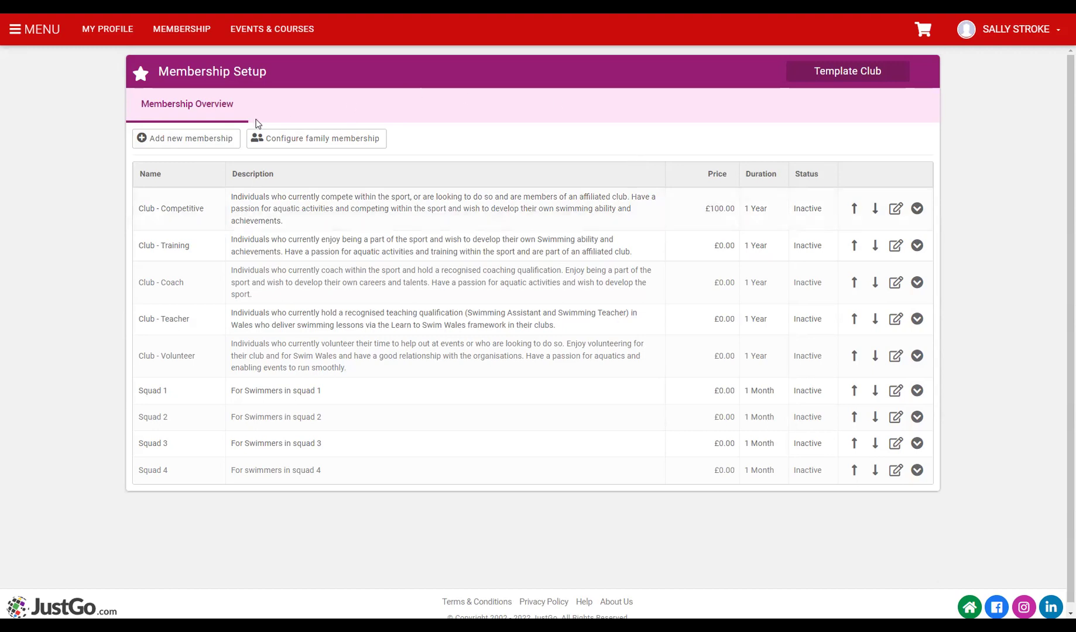
Start a new membership, examine its classification choices and its sections from details to restrictions, and return to the overview
click(181, 144)
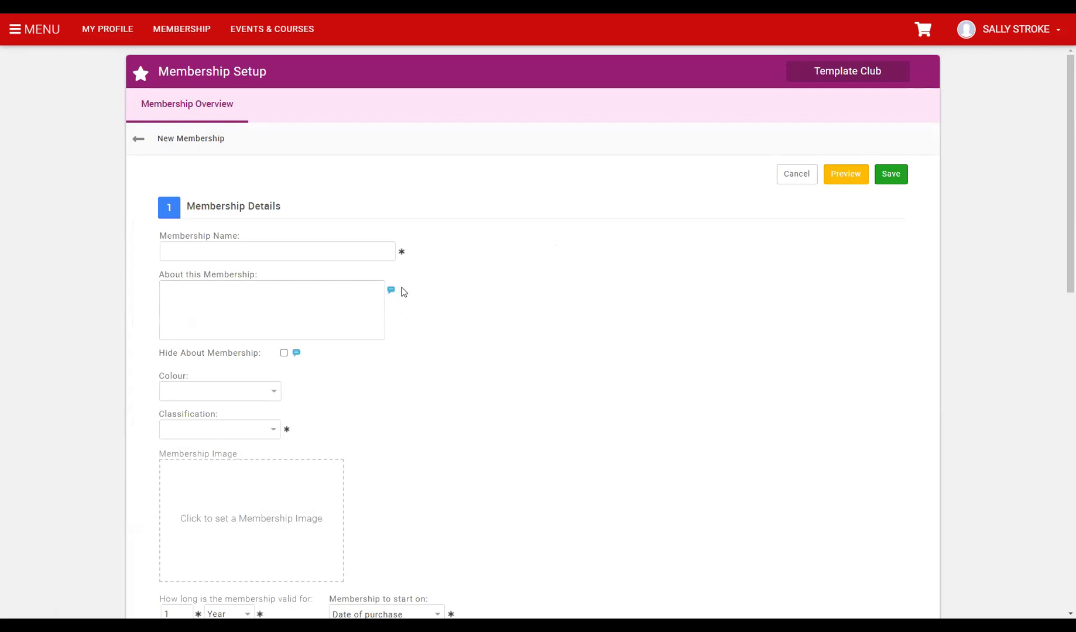
scroll(395, 286, down, 2)
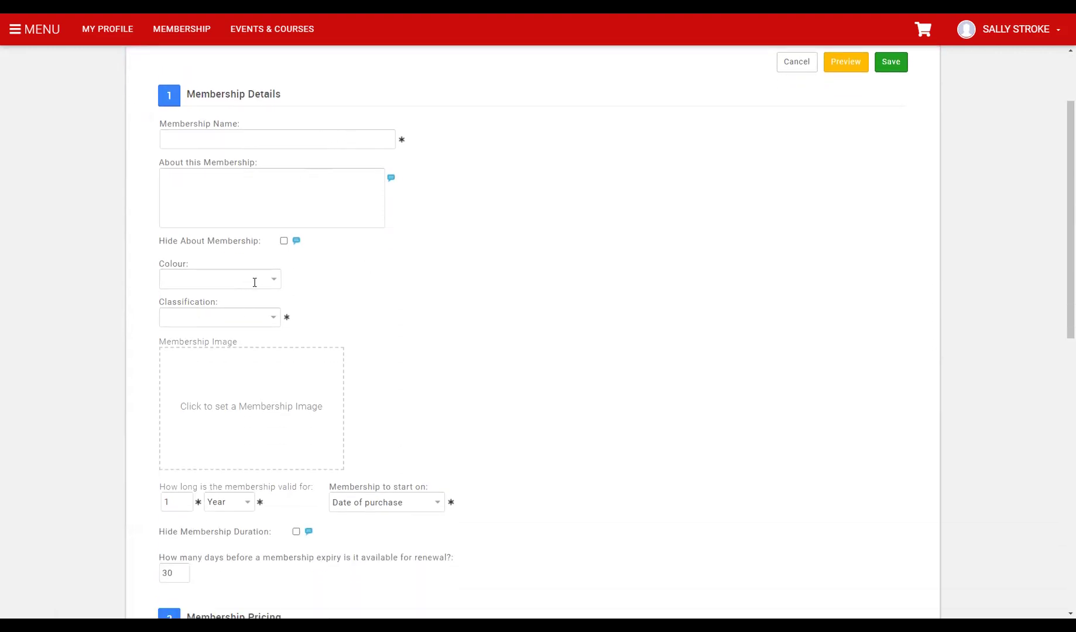
click(273, 321)
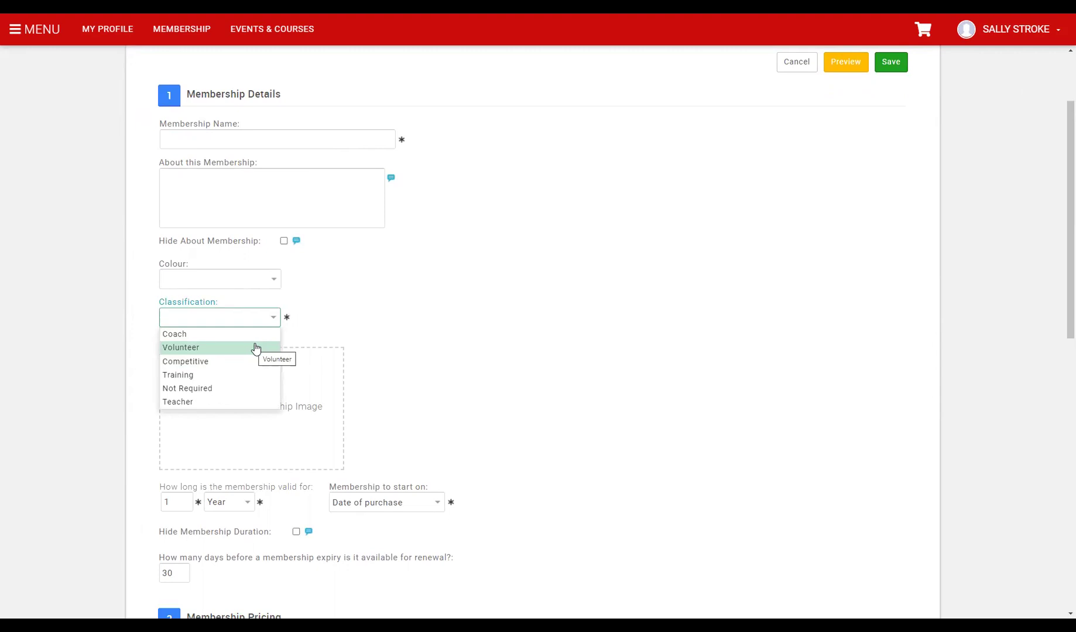
click(430, 356)
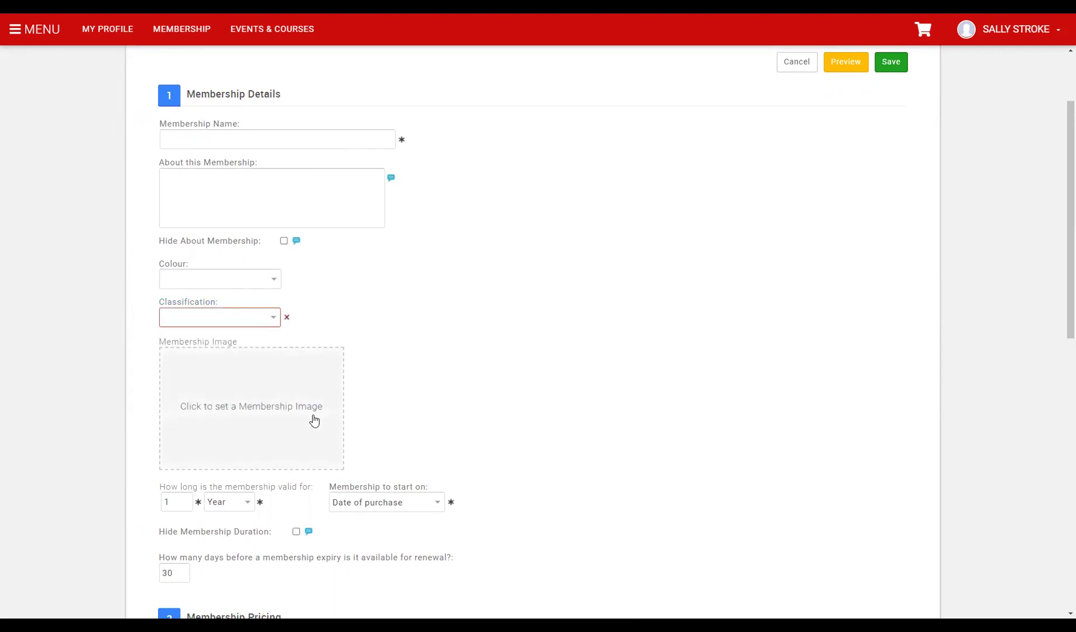
scroll(307, 410, down, 6)
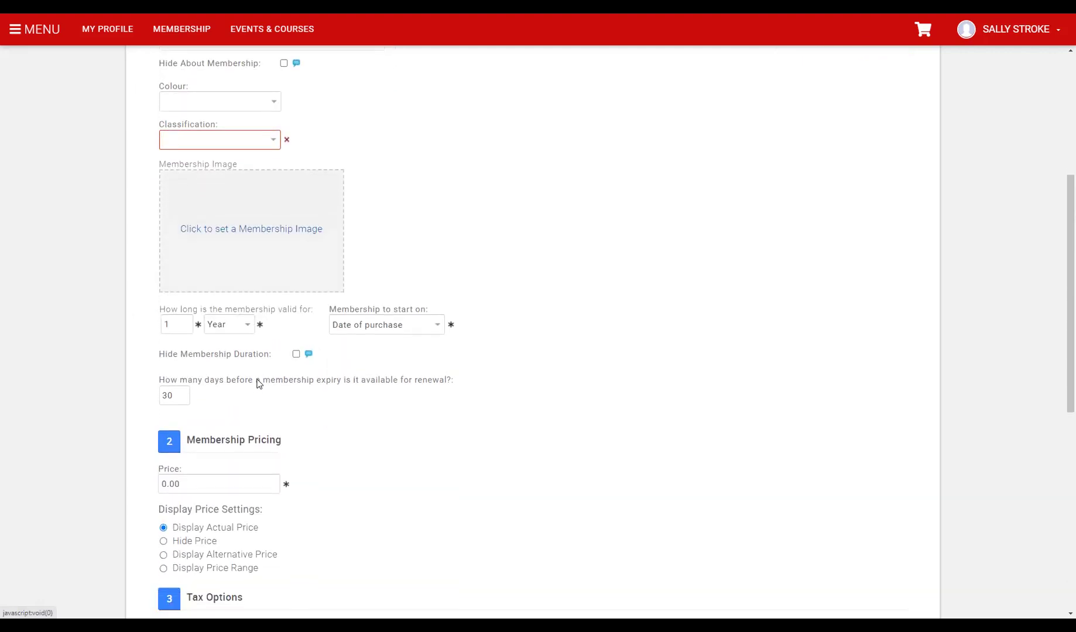
scroll(322, 291, down, 3)
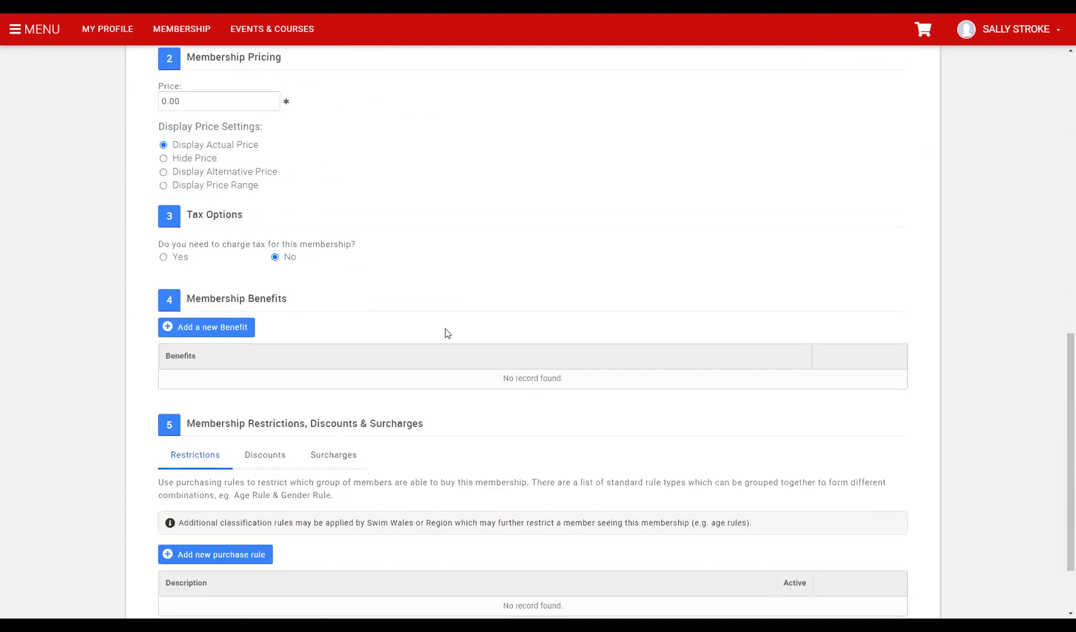
scroll(749, 332, up, 4)
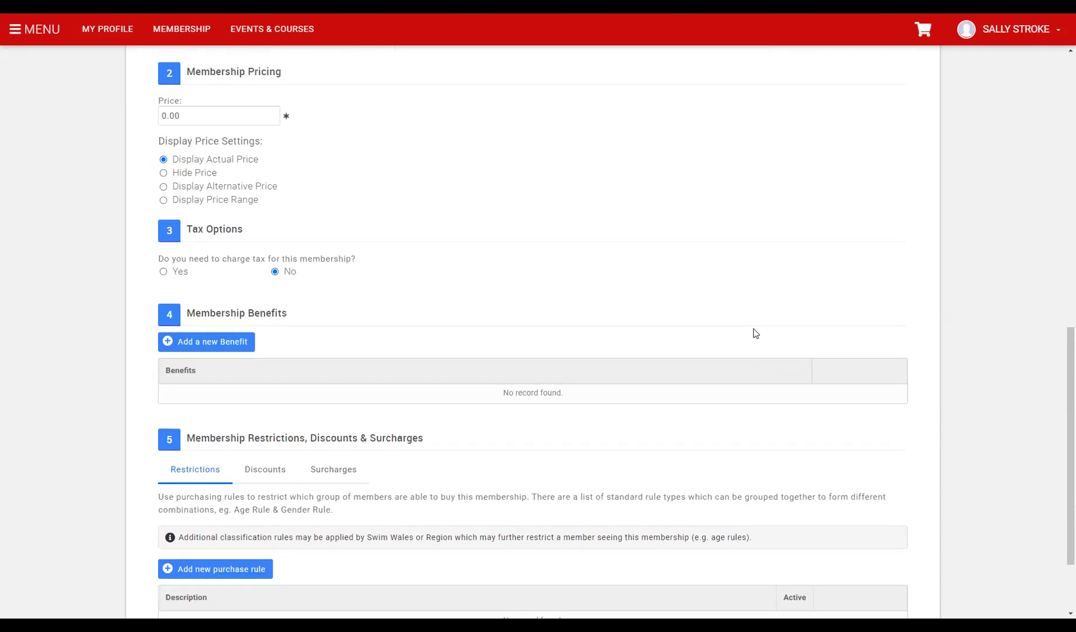
scroll(730, 350, up, 7)
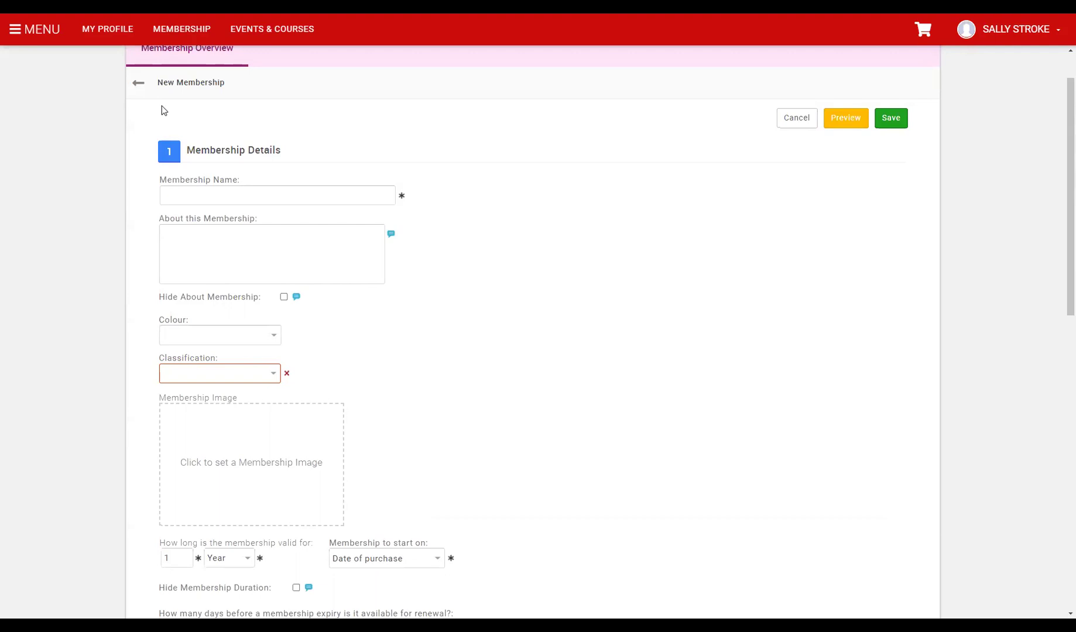
click(138, 88)
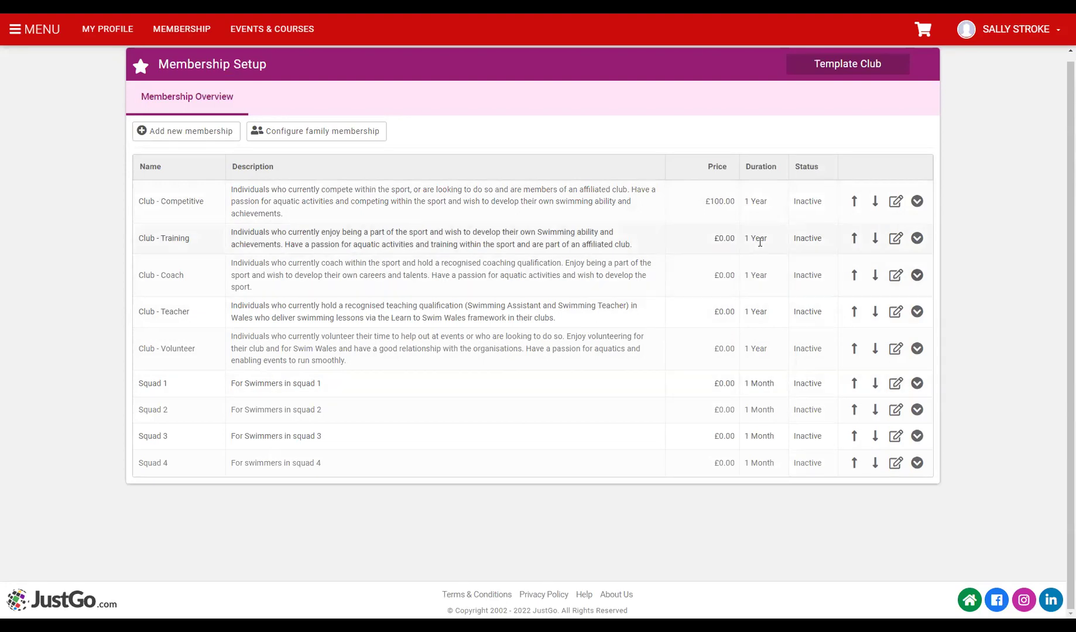
Set the status of the Club - Competitive membership to Active in the membership overview
click(917, 202)
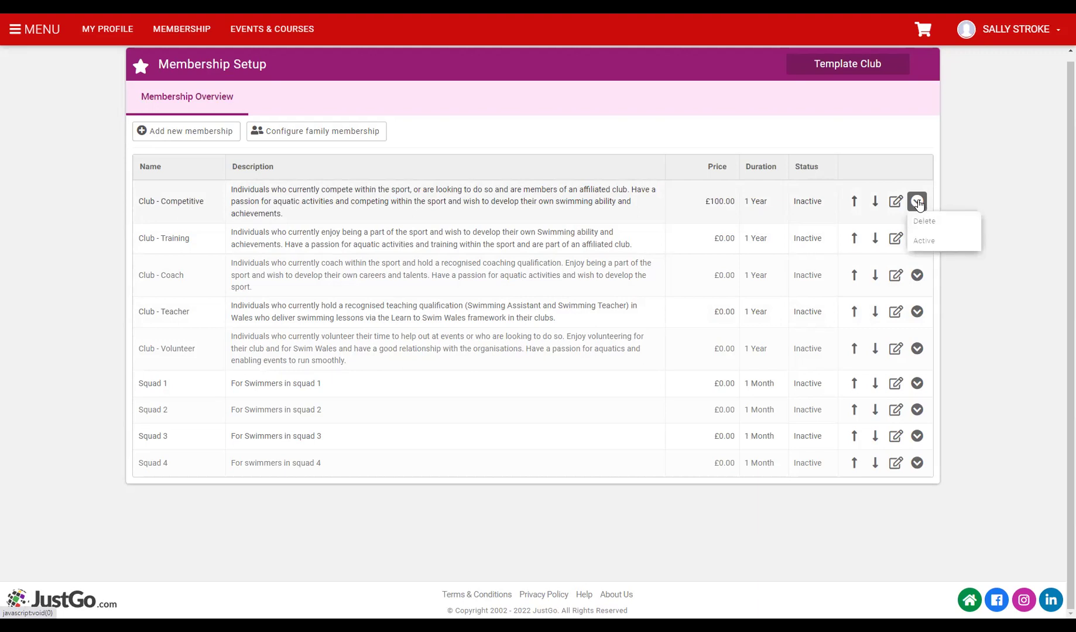
click(942, 243)
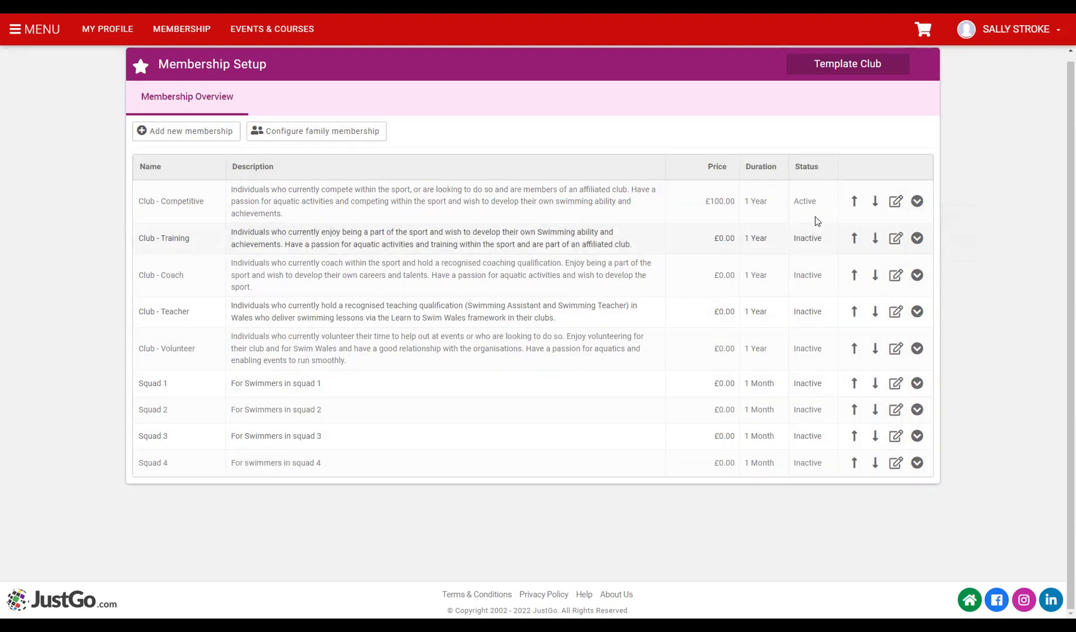
click(812, 202)
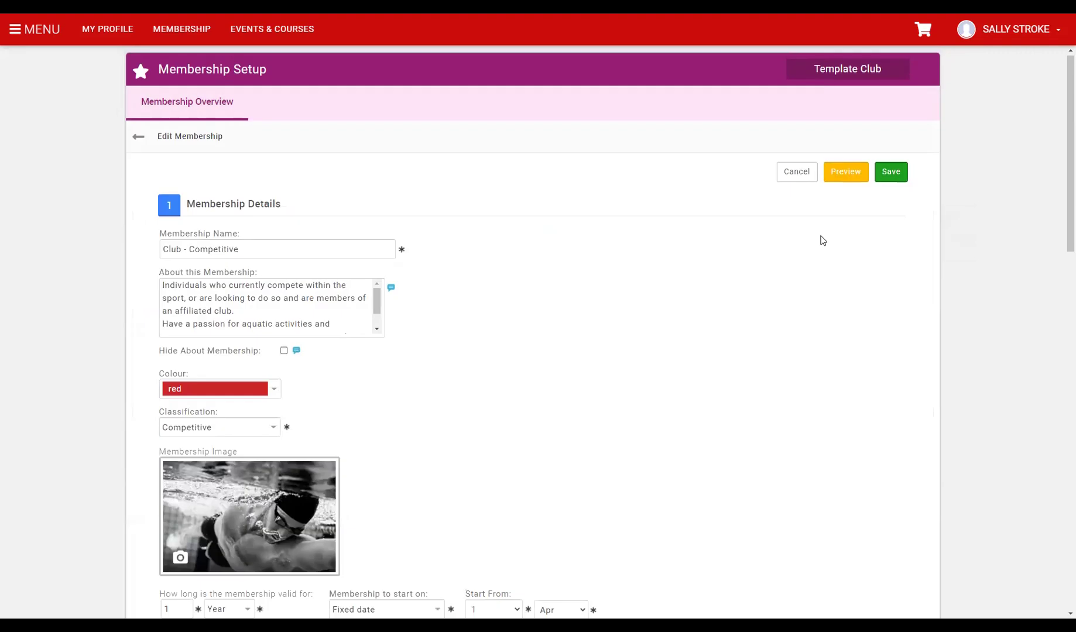
click(138, 142)
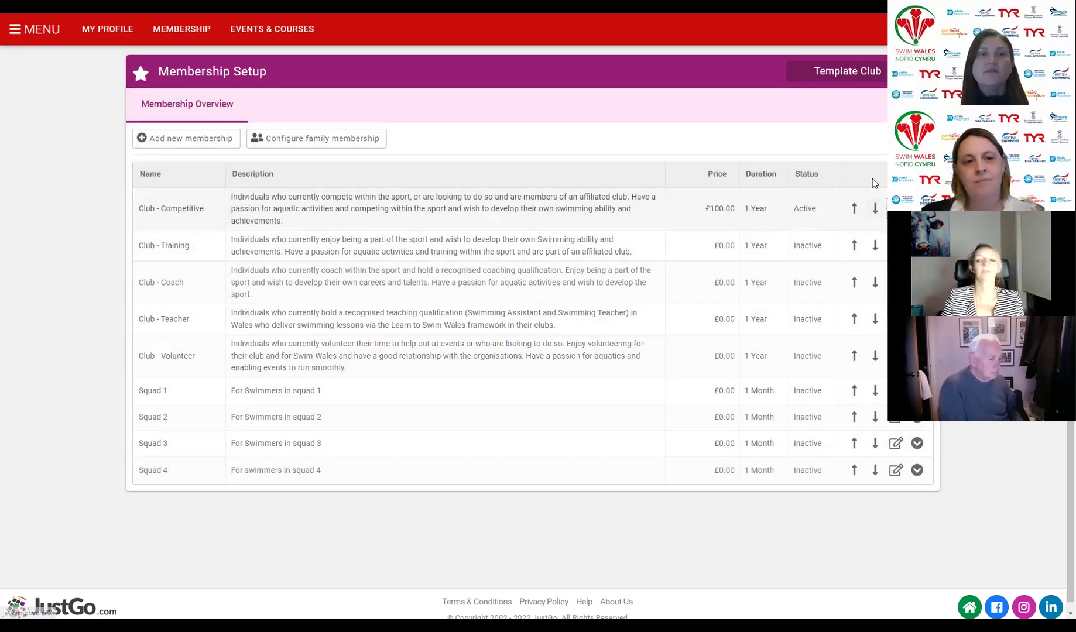
Reopen the Club - Competitive membership and set its price to 0 and its displayed alternative price to 39.00
click(872, 182)
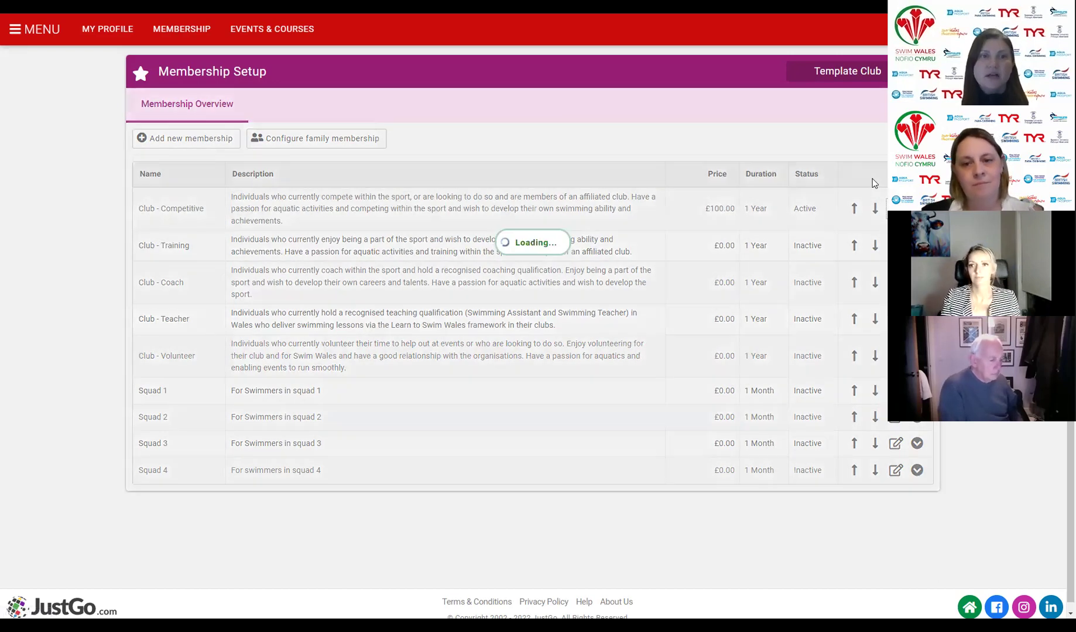
scroll(455, 383, down, 5)
scroll(455, 383, down, 4)
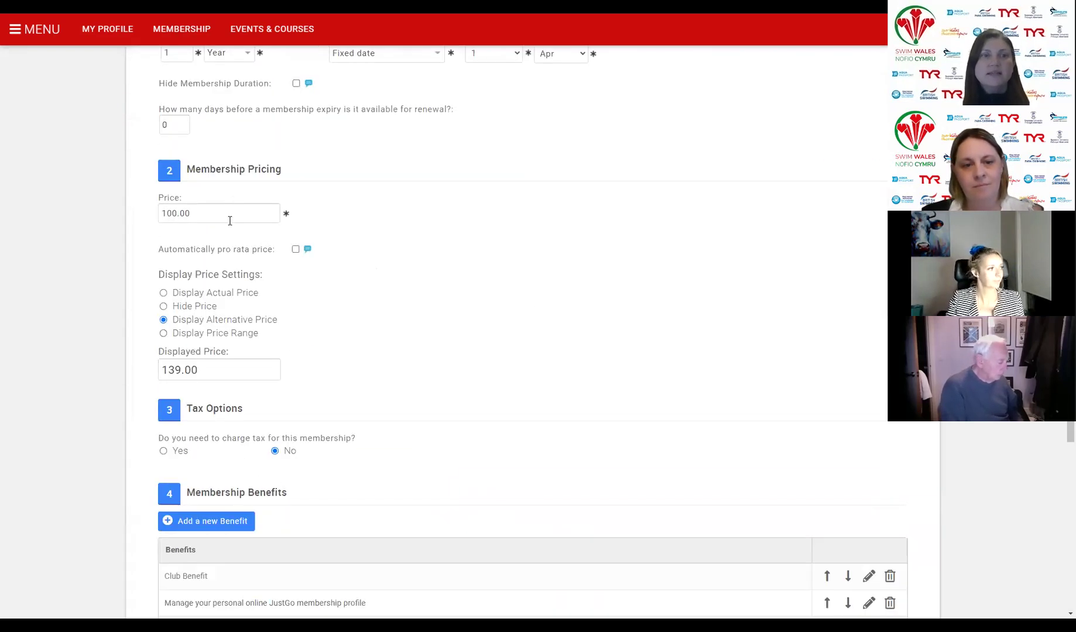
drag(228, 216, 9, 234)
text(0)
click(65, 354)
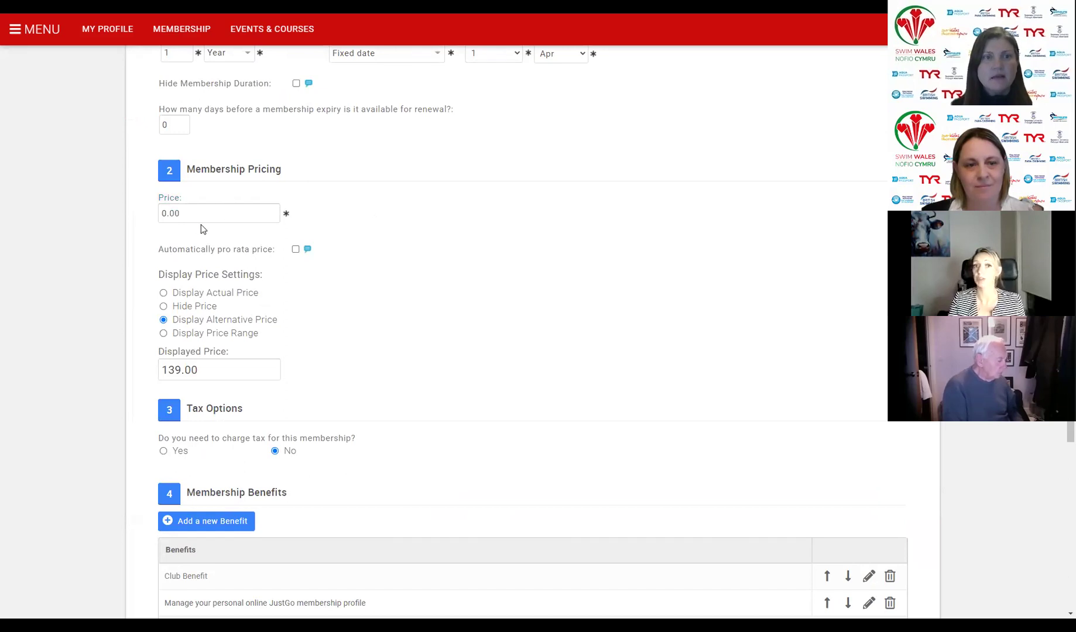
click(175, 368)
key(BackSpace)
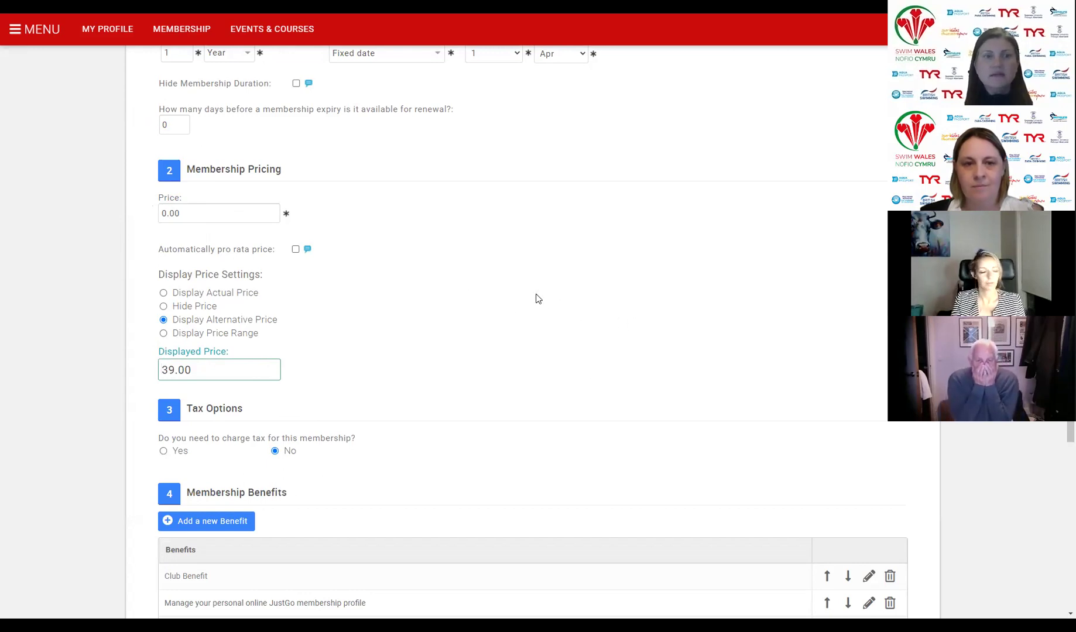
click(306, 333)
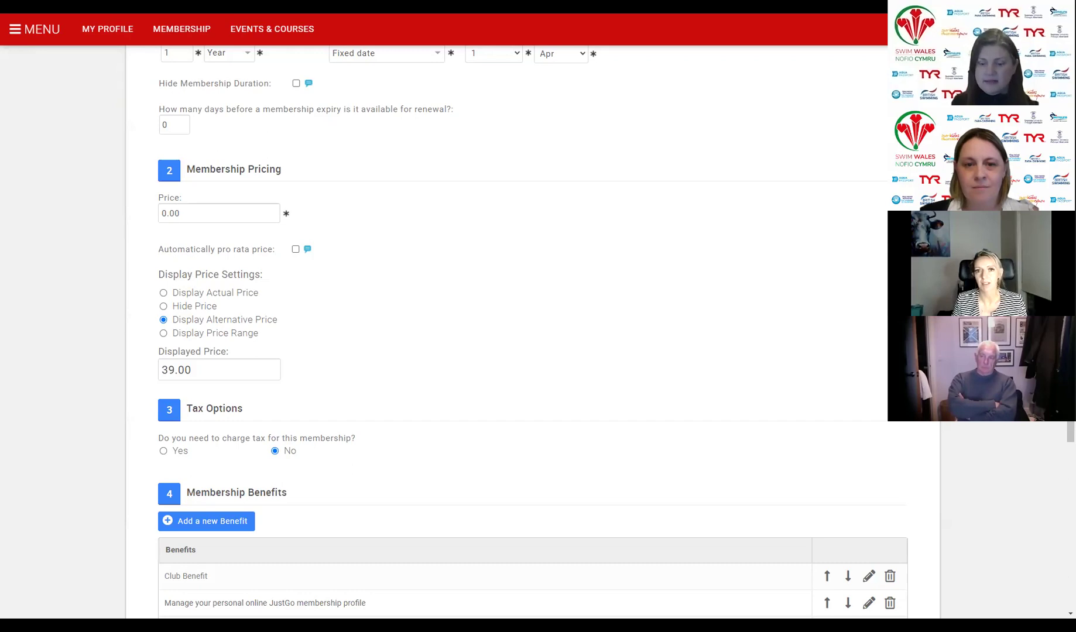
Look through the Member Area and My Club modules, and return to the membership overview without saving the edited membership
click(35, 28)
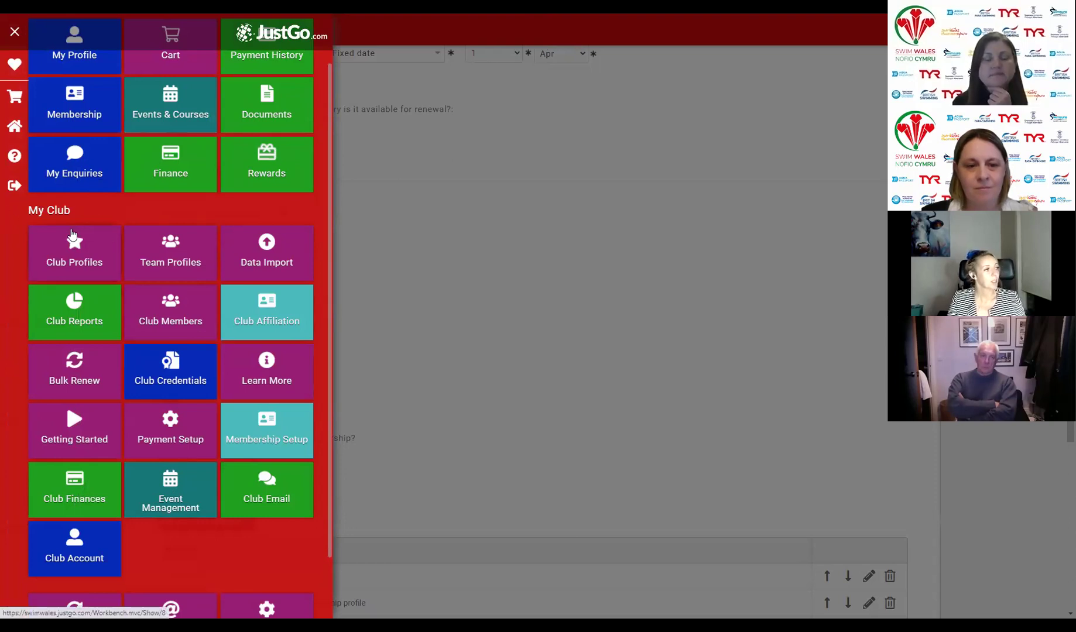
scroll(70, 228, up, 1)
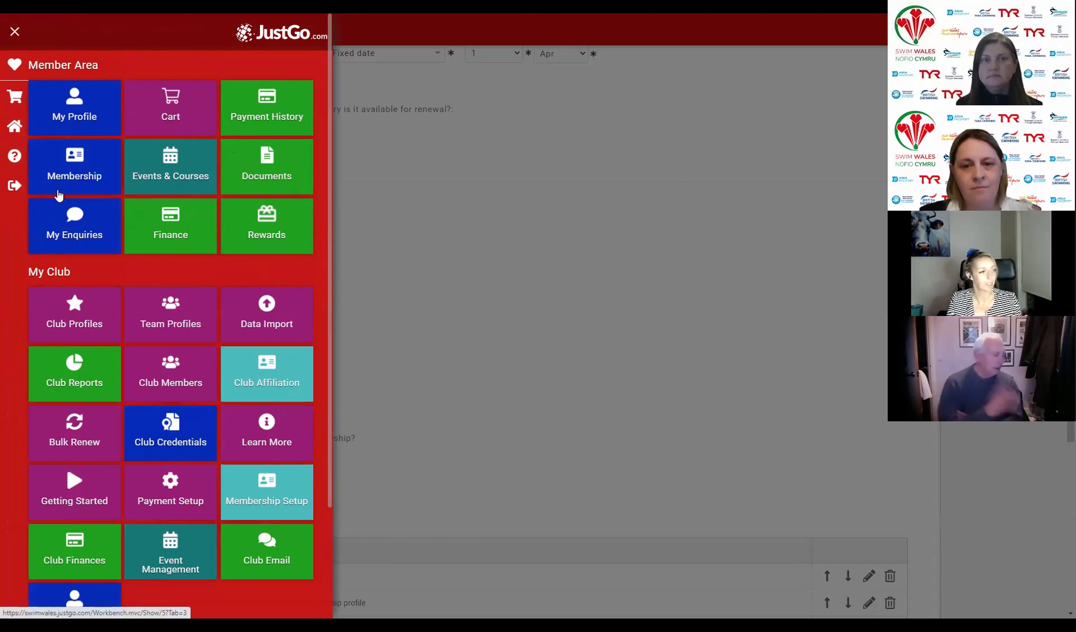
drag(331, 221, 328, 342)
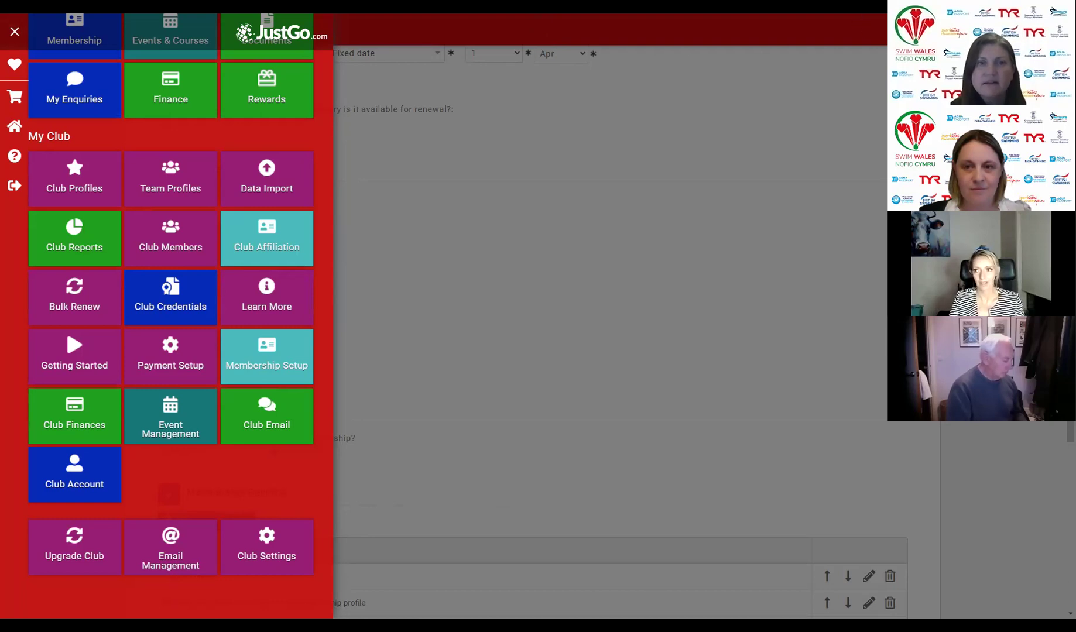
click(636, 152)
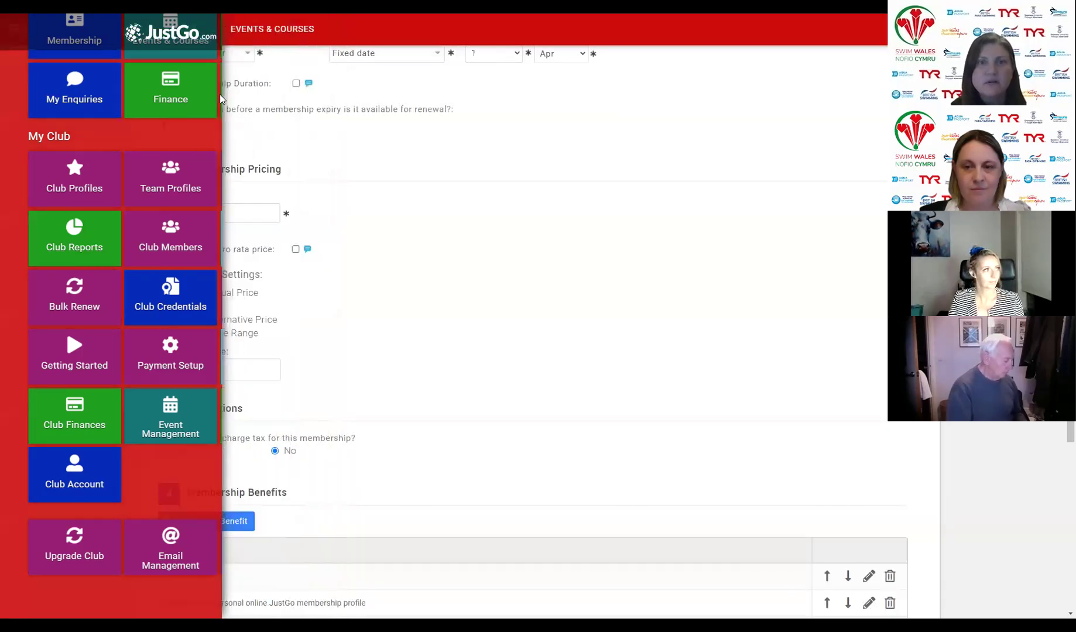
scroll(139, 141, up, 9)
click(171, 137)
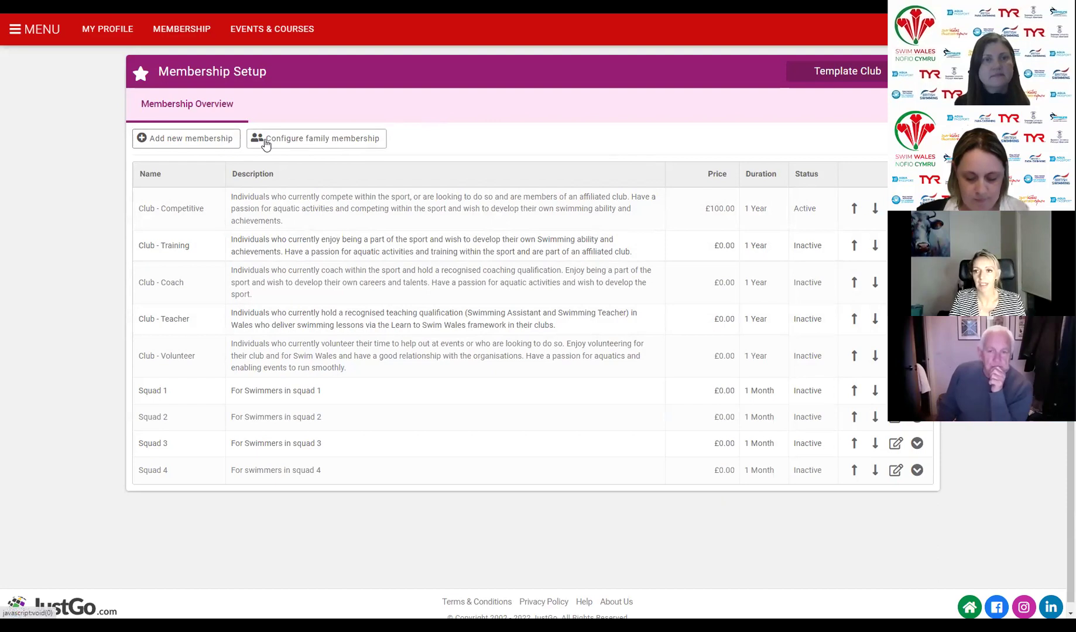
Open the family membership configuration and examine its detail fields and available colours
click(304, 144)
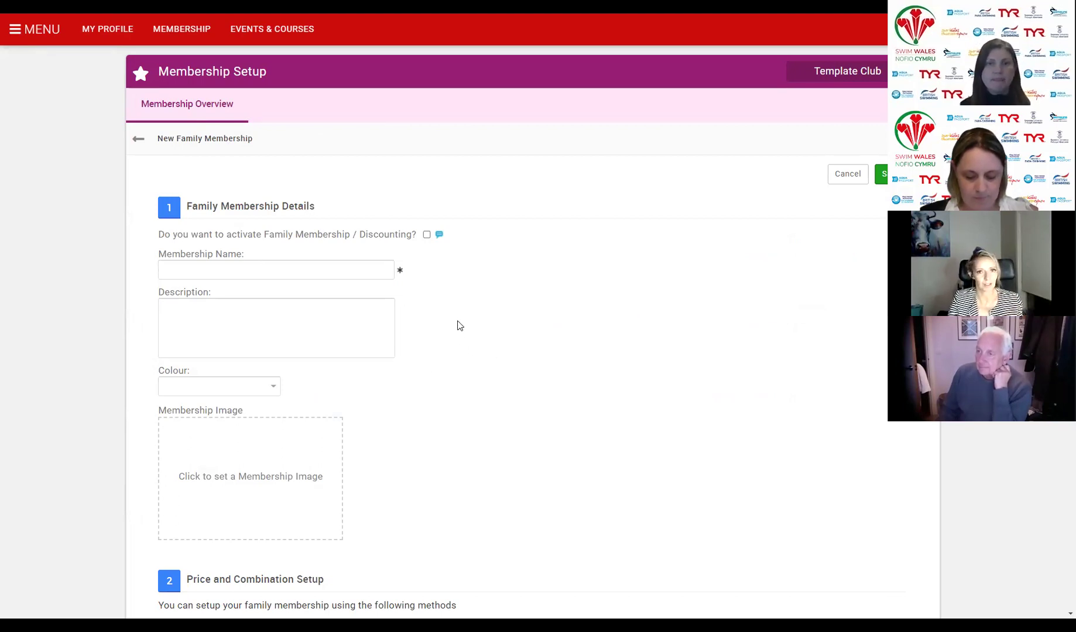
scroll(551, 370, down, 1)
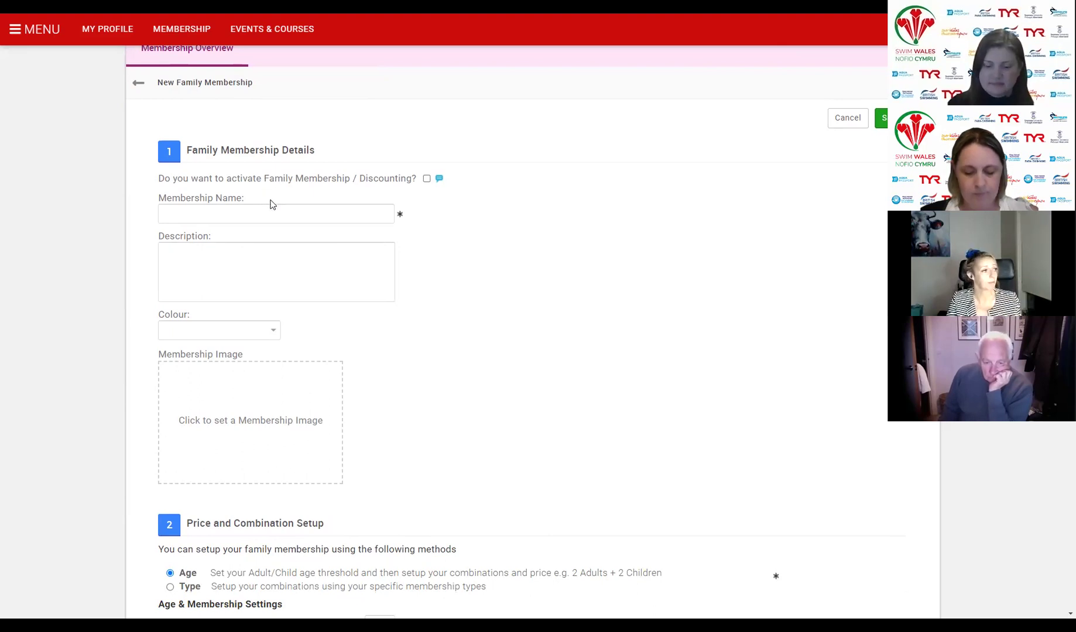
click(272, 333)
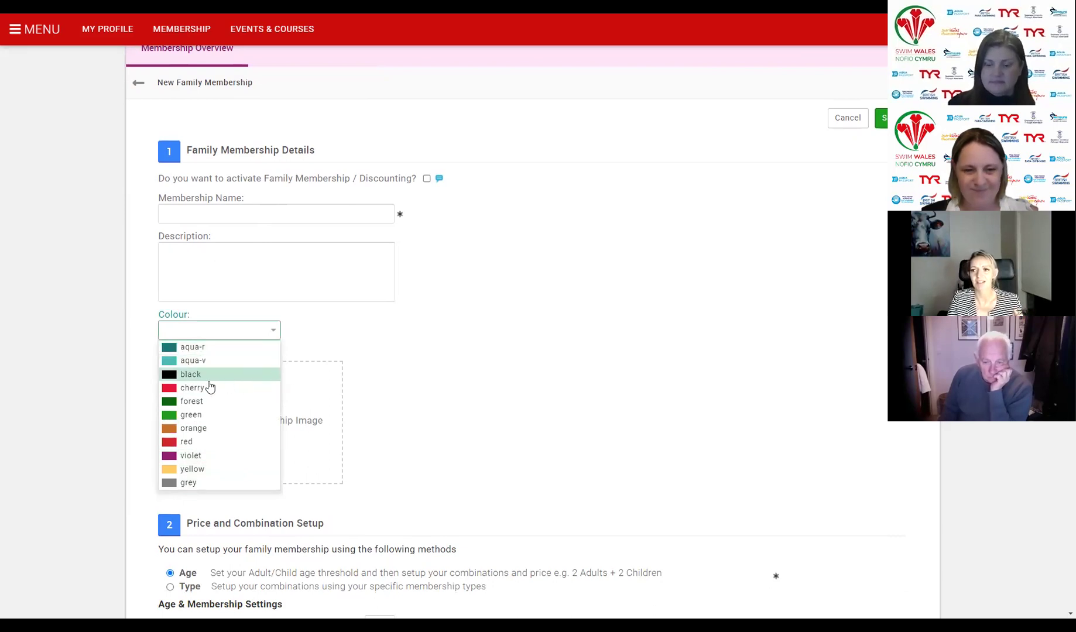
click(75, 432)
Review the age-based price and combination settings and switch the family membership's setup method to Type
scroll(284, 420, down, 3)
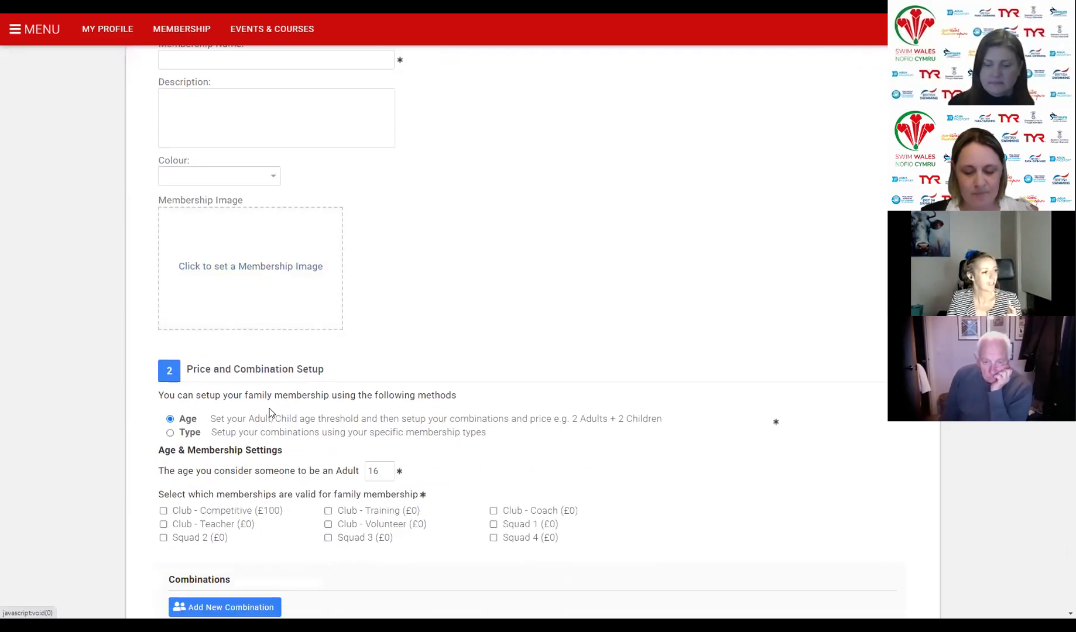
scroll(269, 414, down, 3)
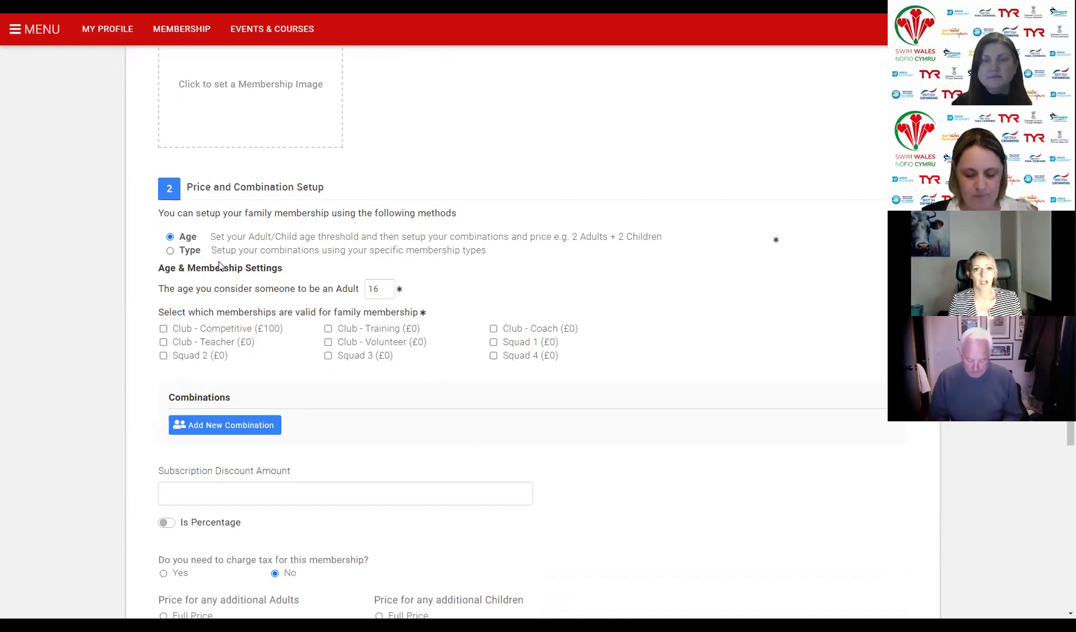
click(373, 289)
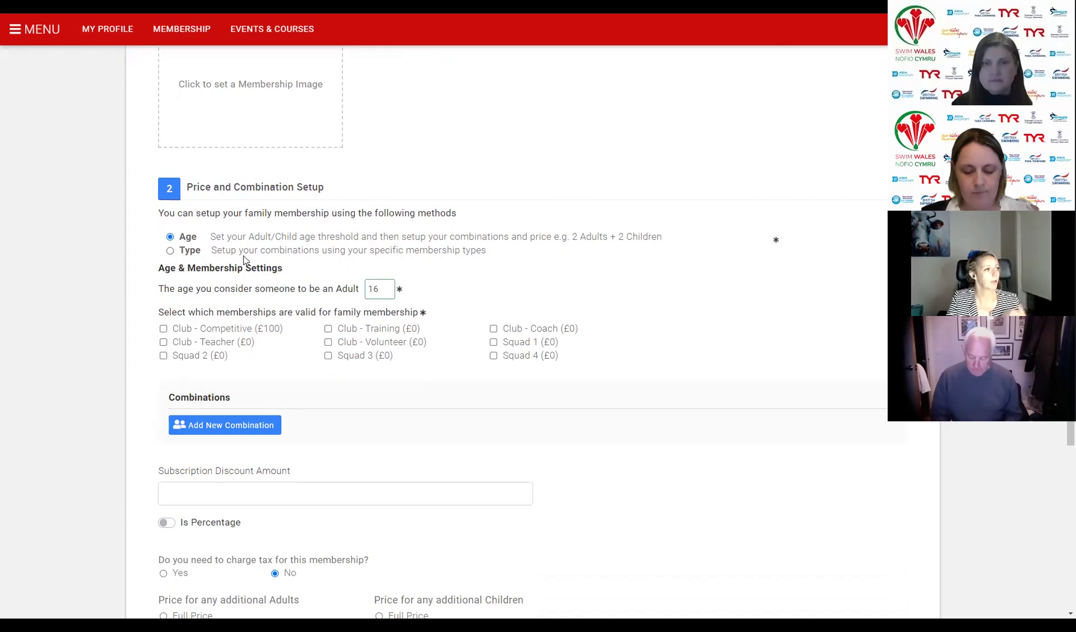
click(188, 253)
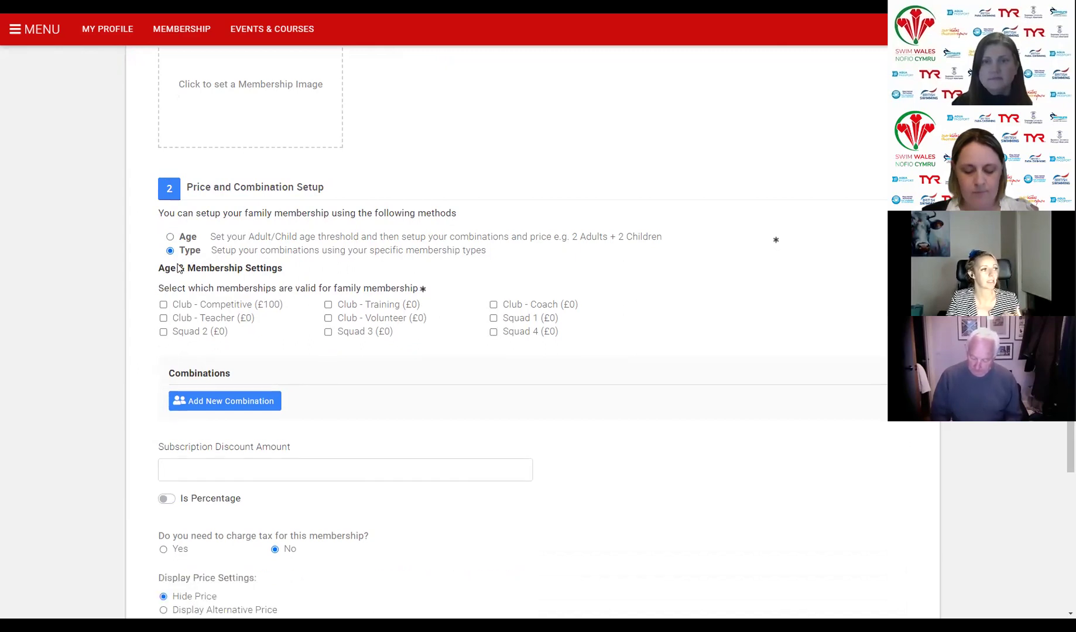
Mark Club - Competitive and Club - Training as valid for the family membership and add a first combination
click(193, 311)
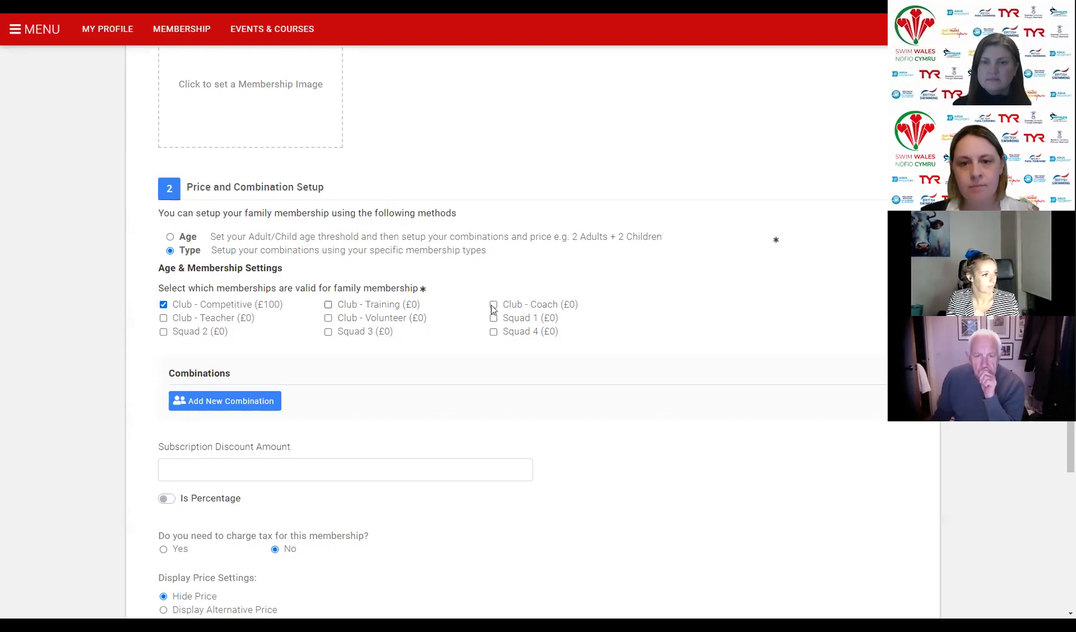
click(362, 303)
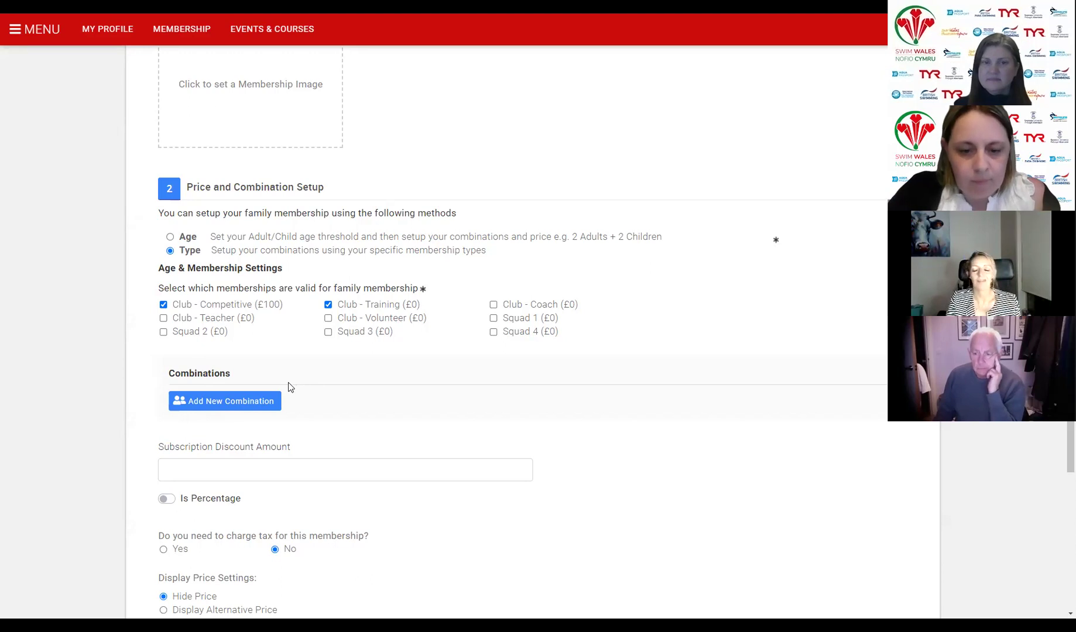
click(228, 404)
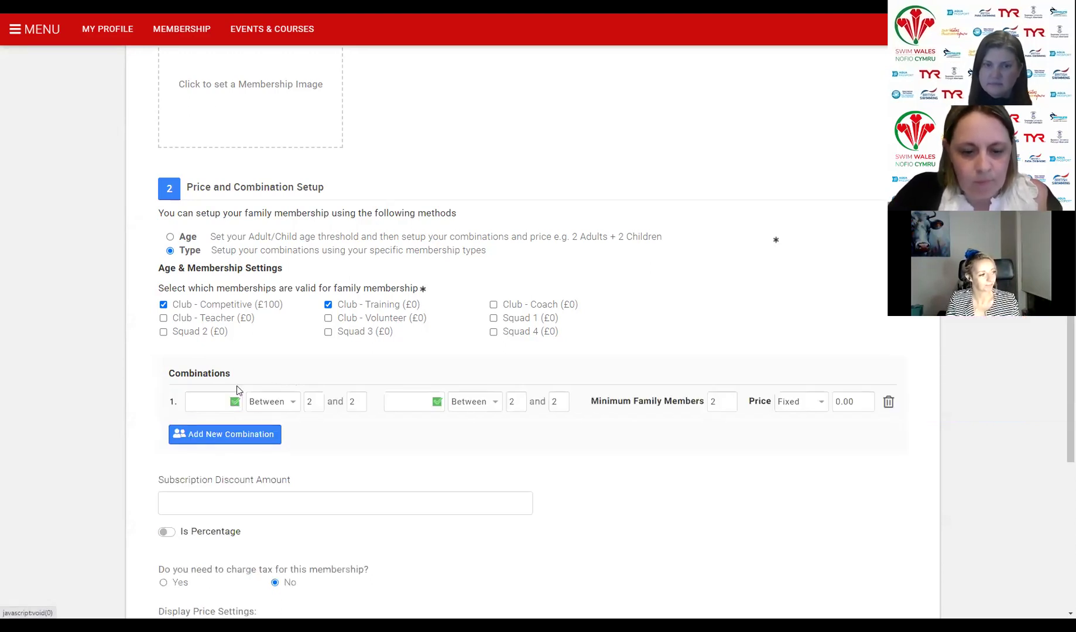
Choose Club - Competitive as the first membership type in combination 1 and review its Between range
click(208, 402)
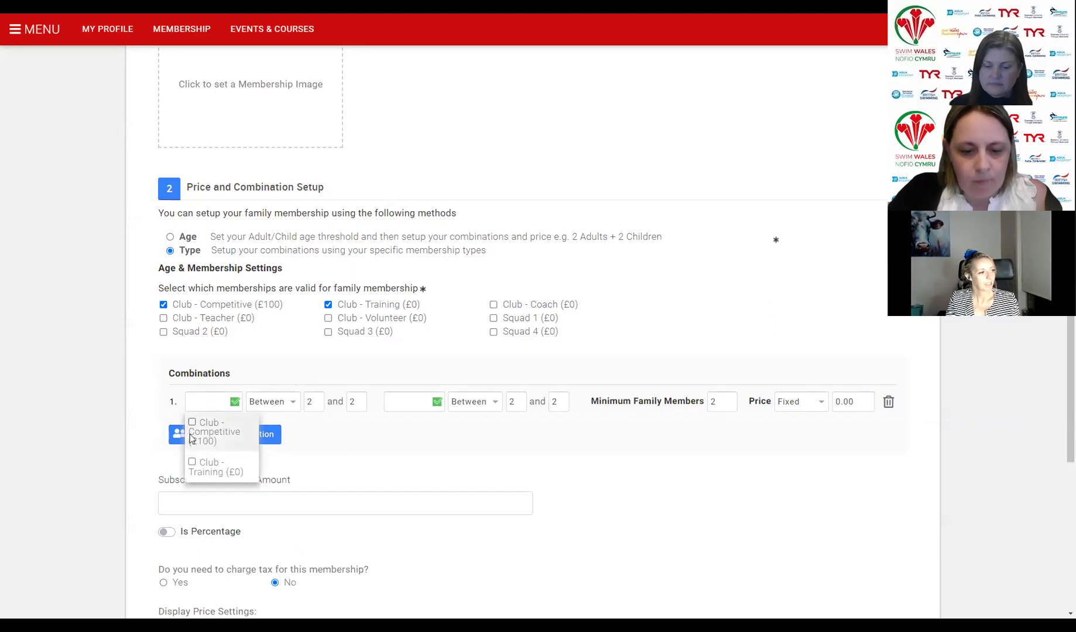
click(212, 403)
scroll(199, 209, down, 1)
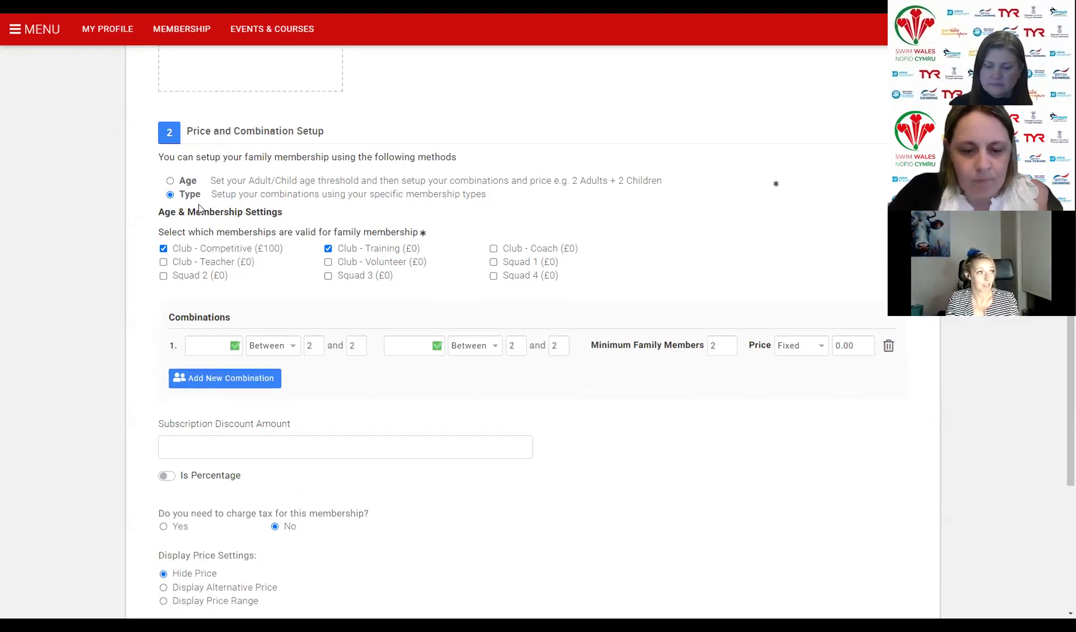
click(214, 346)
click(225, 374)
click(350, 373)
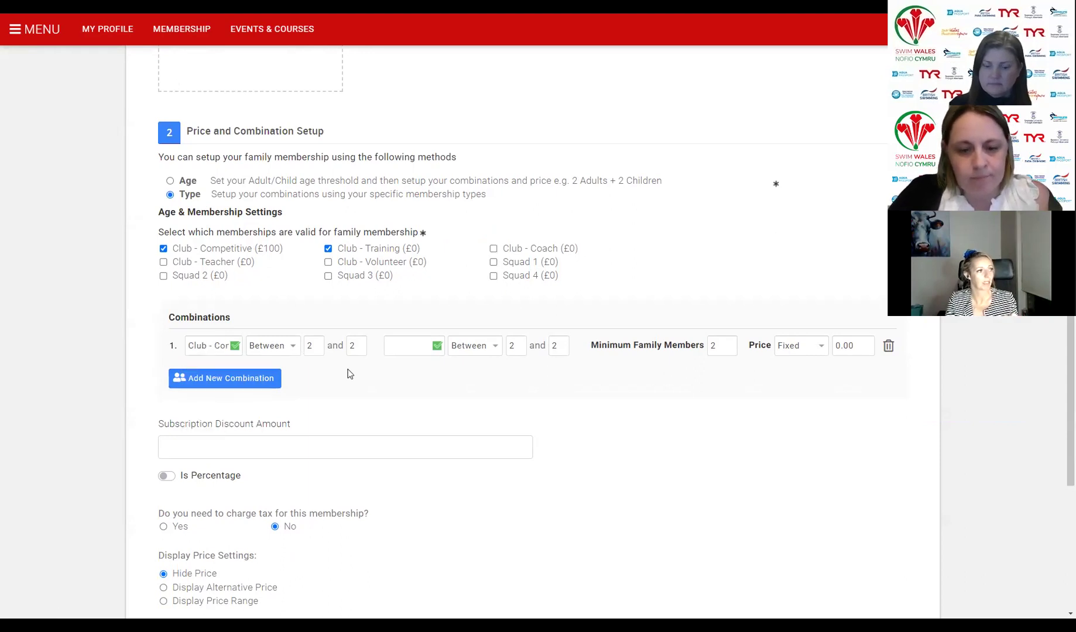
click(317, 345)
double_click(352, 346)
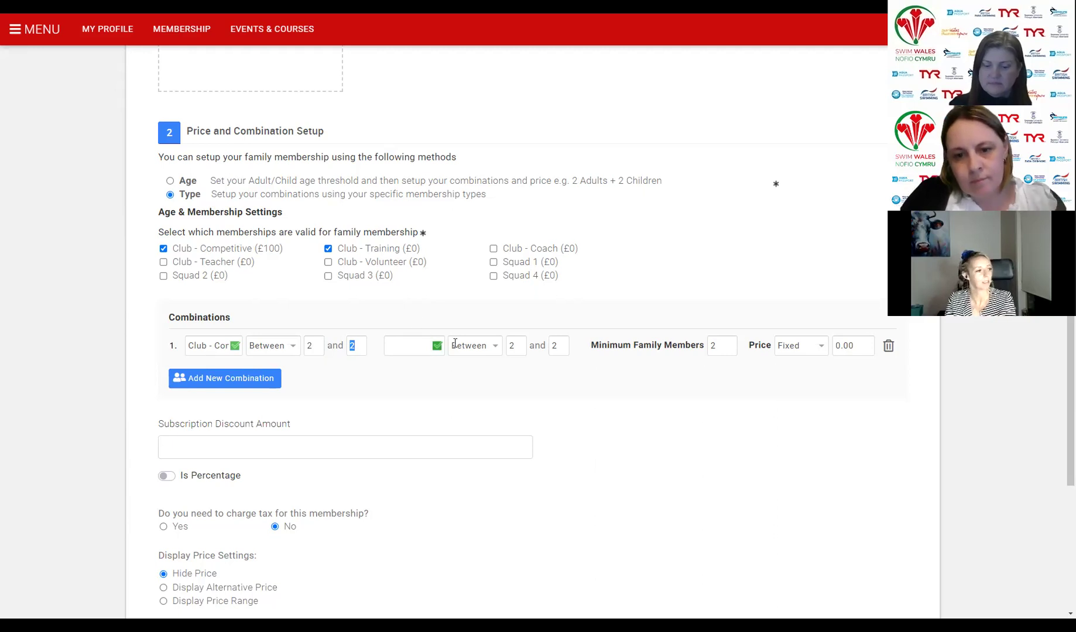
Choose Club - Training as the second membership type in combination 1, with its Between range starting at 1
click(393, 346)
click(418, 409)
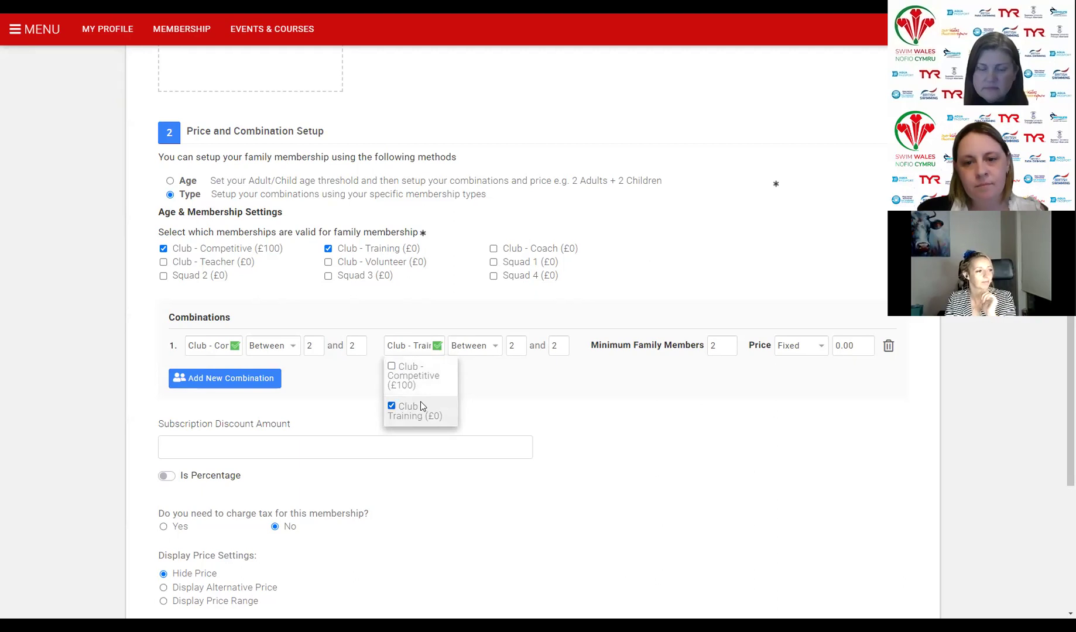
click(476, 349)
click(513, 346)
text(2)
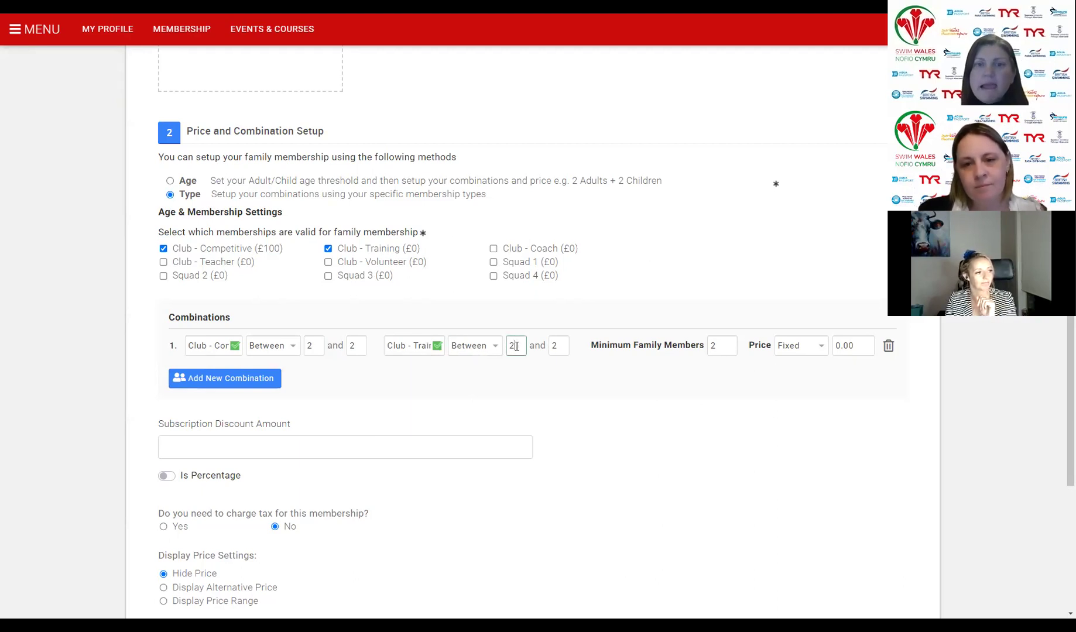
text(1)
Set combination 1 to a minimum of 3 family members and a Percentage price of 30
click(725, 349)
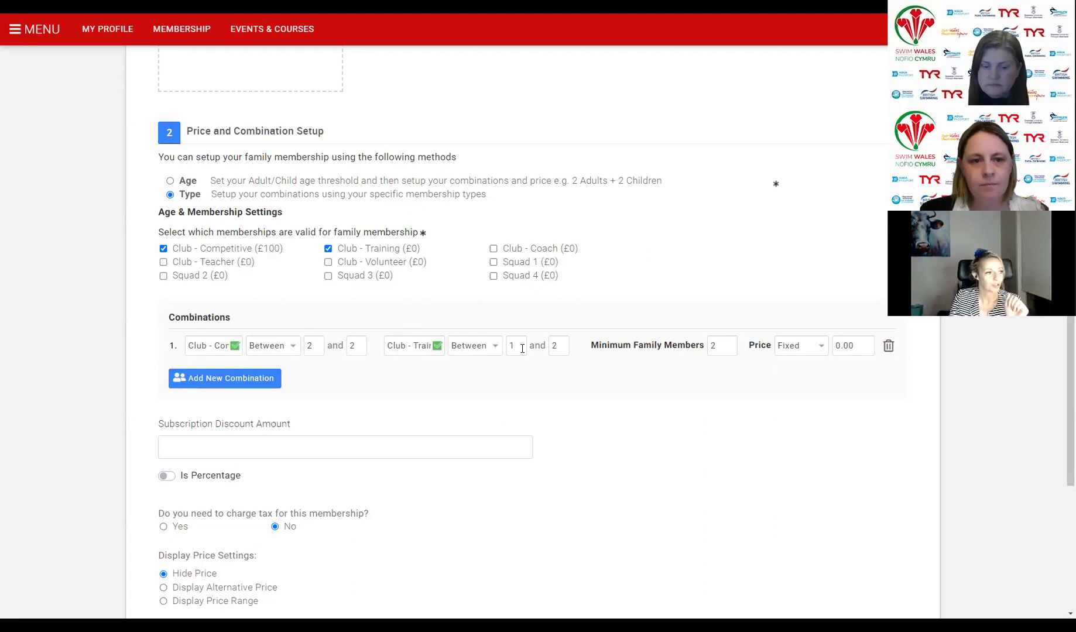
double_click(713, 348)
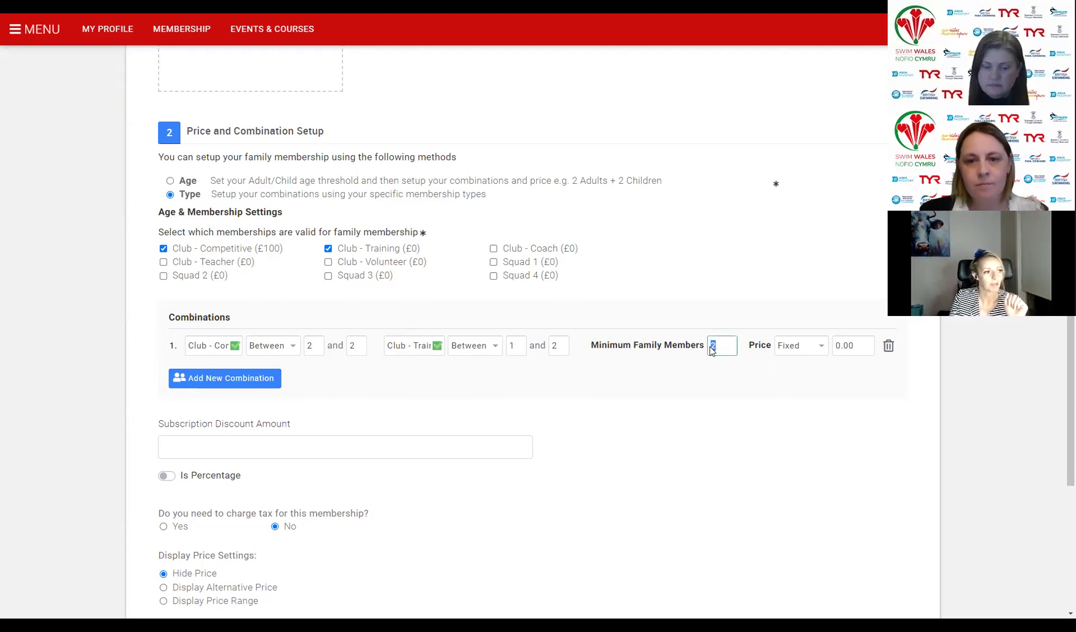
text(3)
click(814, 393)
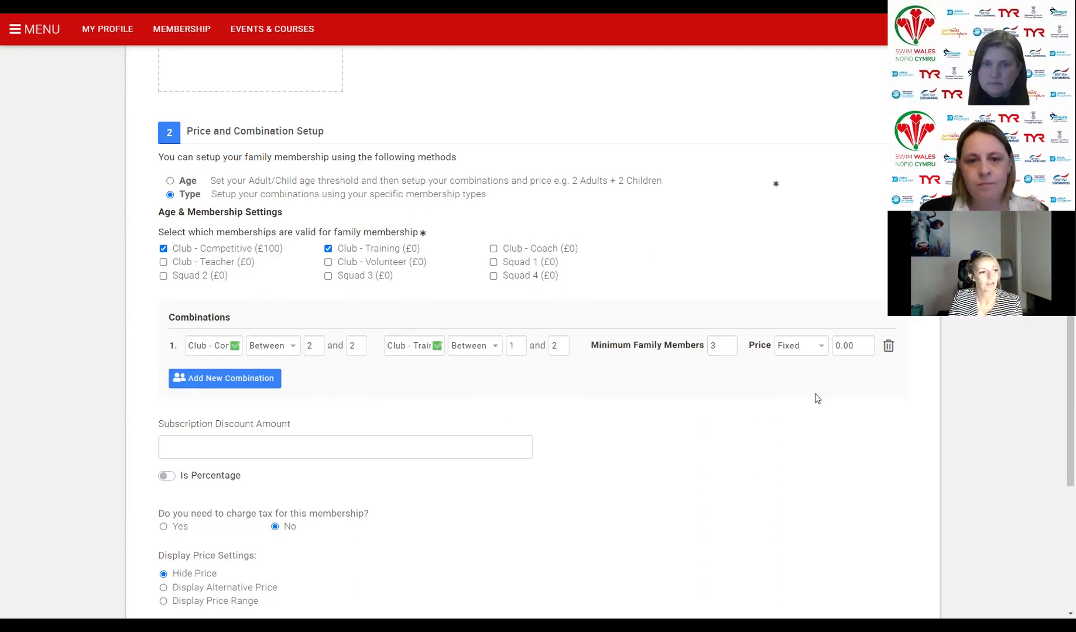
click(814, 355)
click(814, 376)
click(860, 346)
double_click(850, 346)
text(30)
click(846, 387)
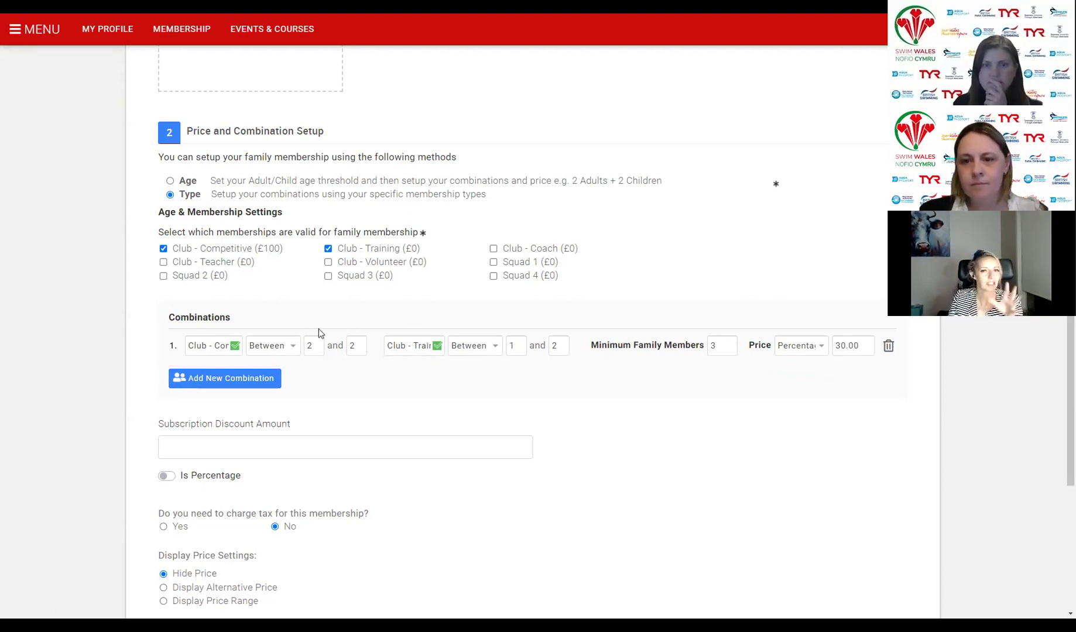
Add a second combination with Club - Competitive as its first membership type and an upper limit of 6
click(258, 383)
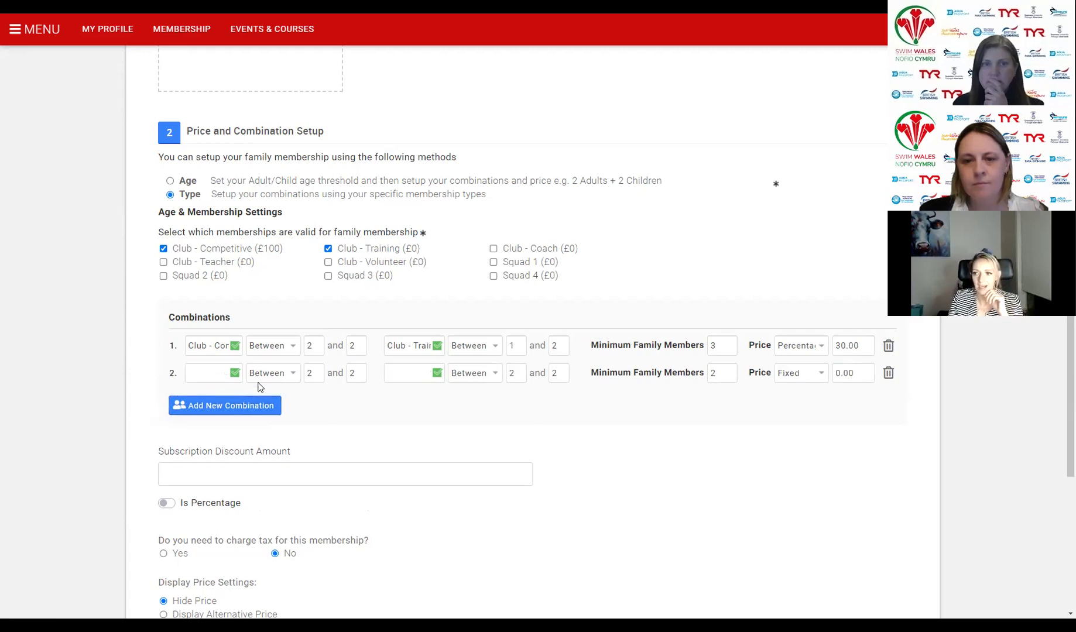
click(213, 376)
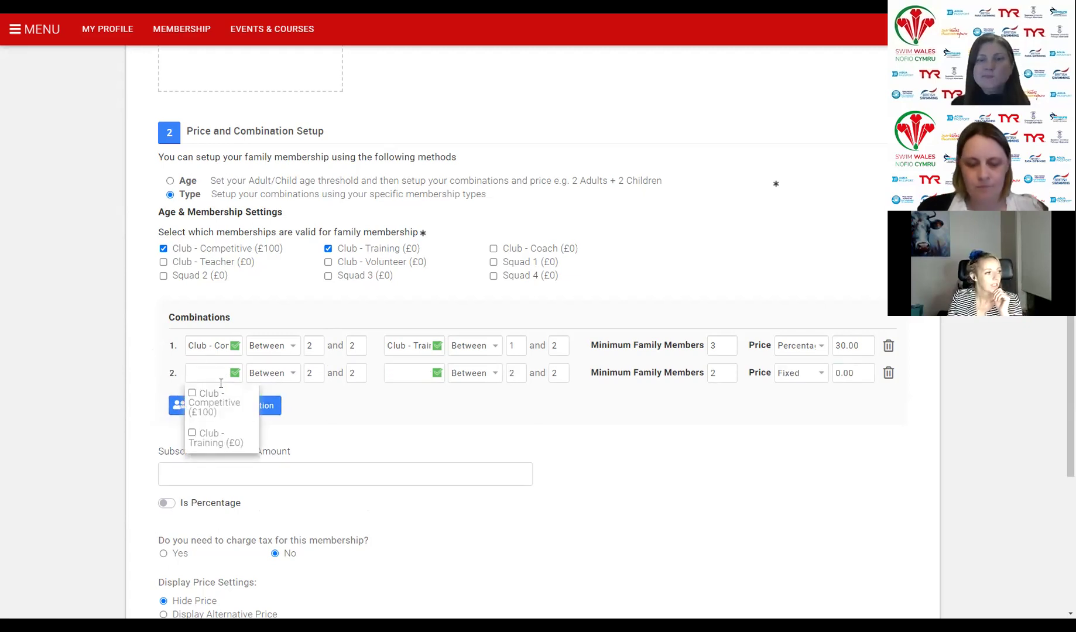
click(192, 393)
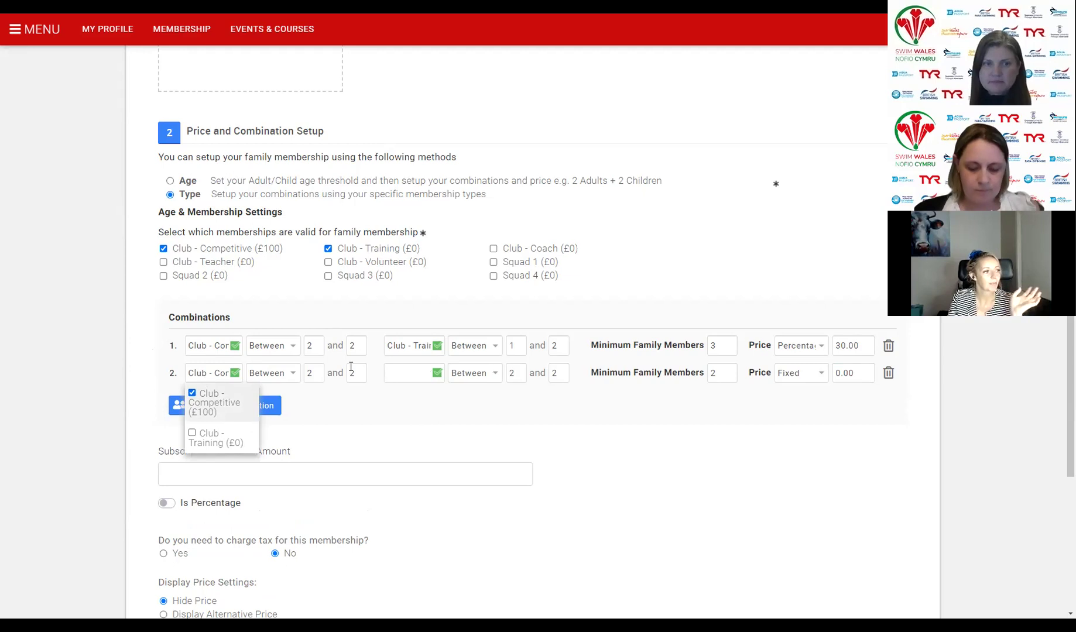
click(313, 373)
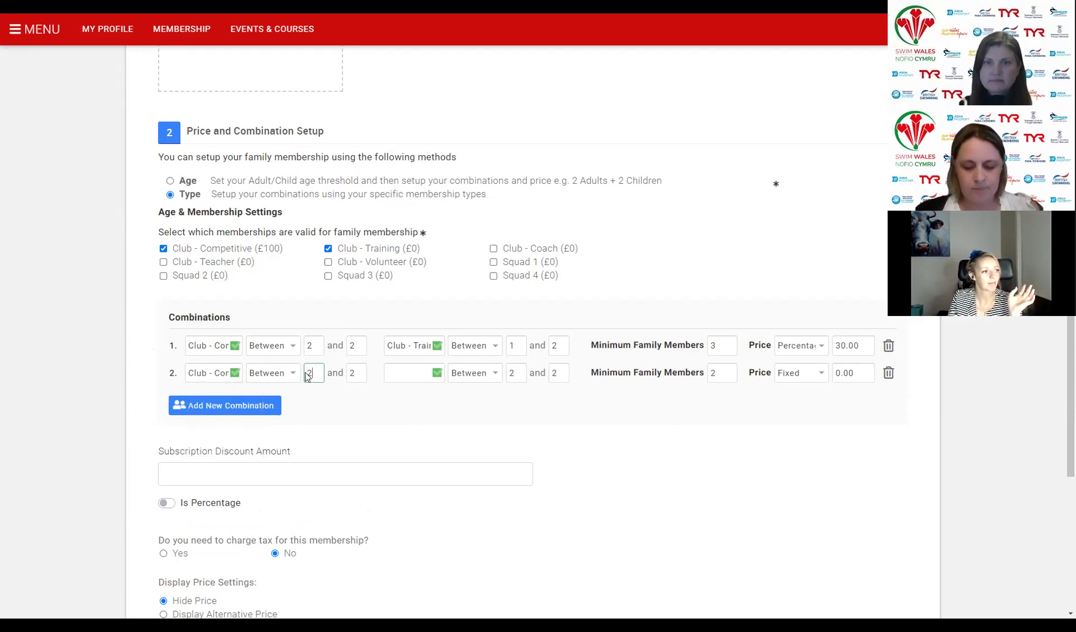
click(361, 371)
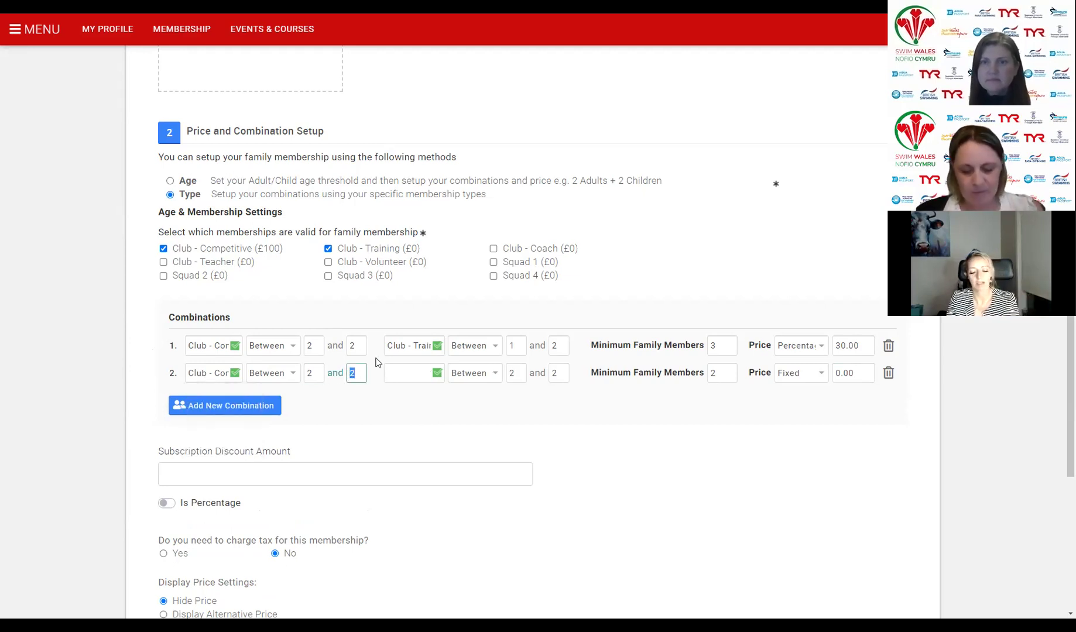
text(6)
Leave combination 2's second membership type empty and set its quantity condition to Equal To 0
click(412, 373)
click(490, 396)
click(518, 374)
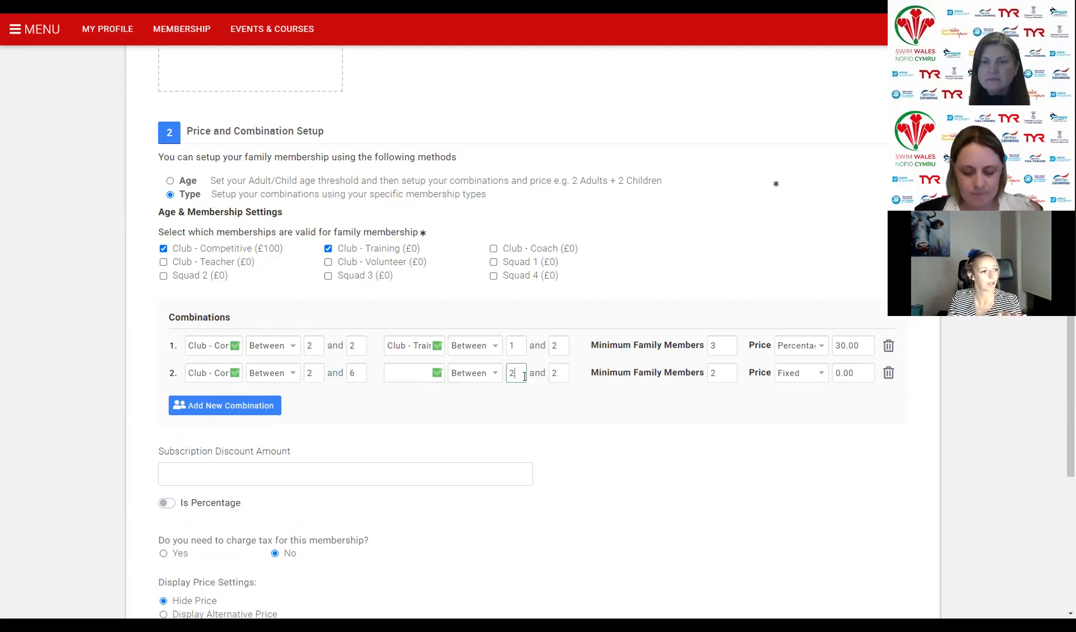
click(491, 376)
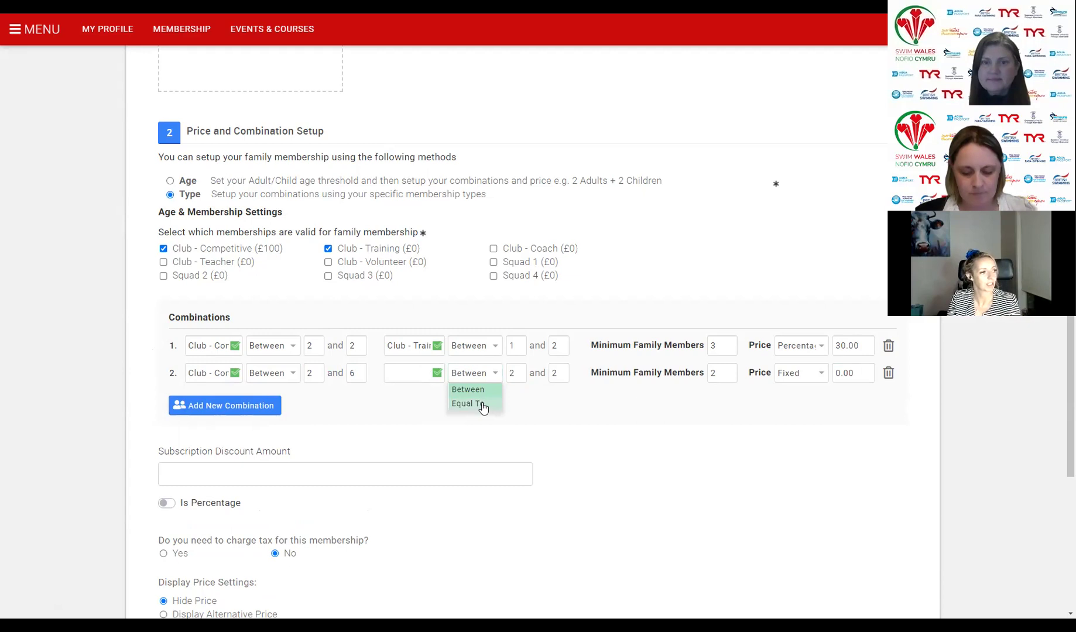
click(483, 404)
click(512, 374)
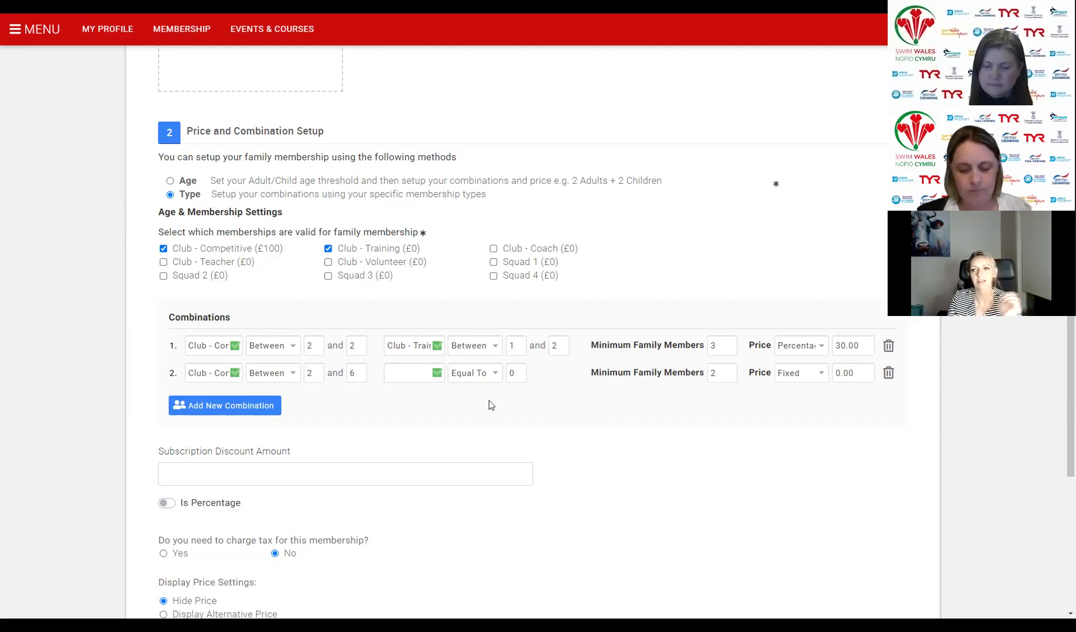
Set combination 2's price to a Percentage of 40
click(821, 373)
click(806, 400)
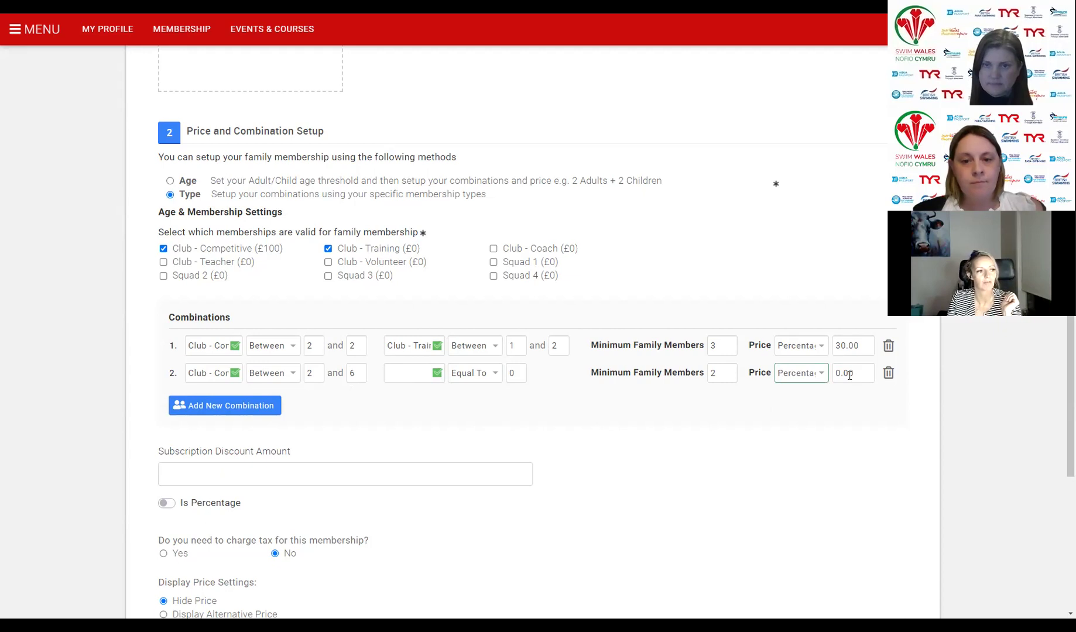
double_click(850, 373)
text(40)
click(820, 503)
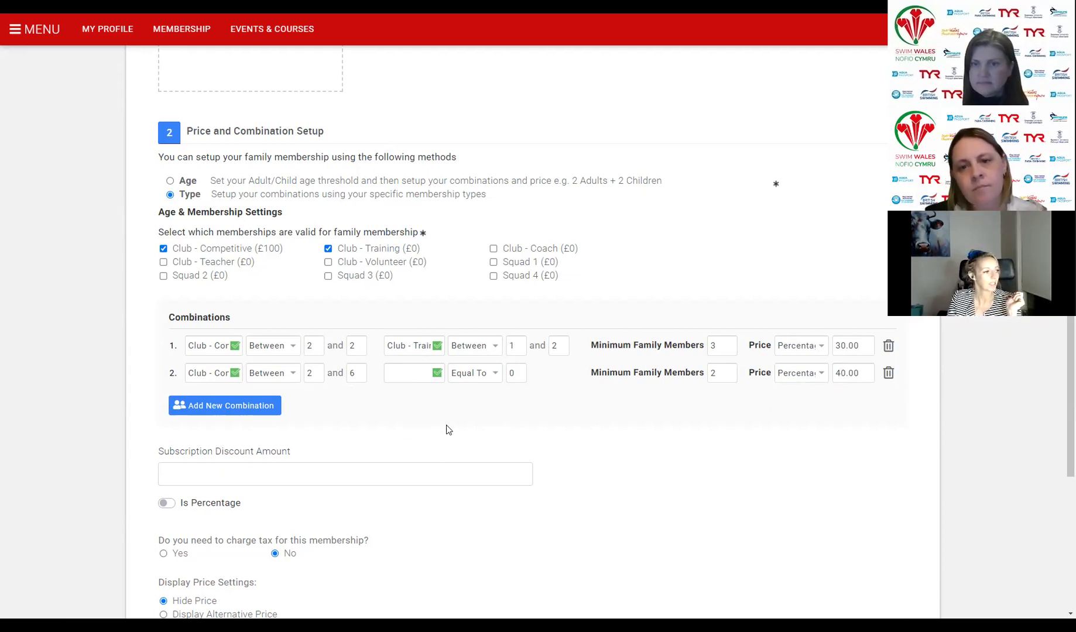
Examine the family membership's subscription discount, tax, display price, benefits and position settings
scroll(487, 408, down, 4)
scroll(657, 359, down, 2)
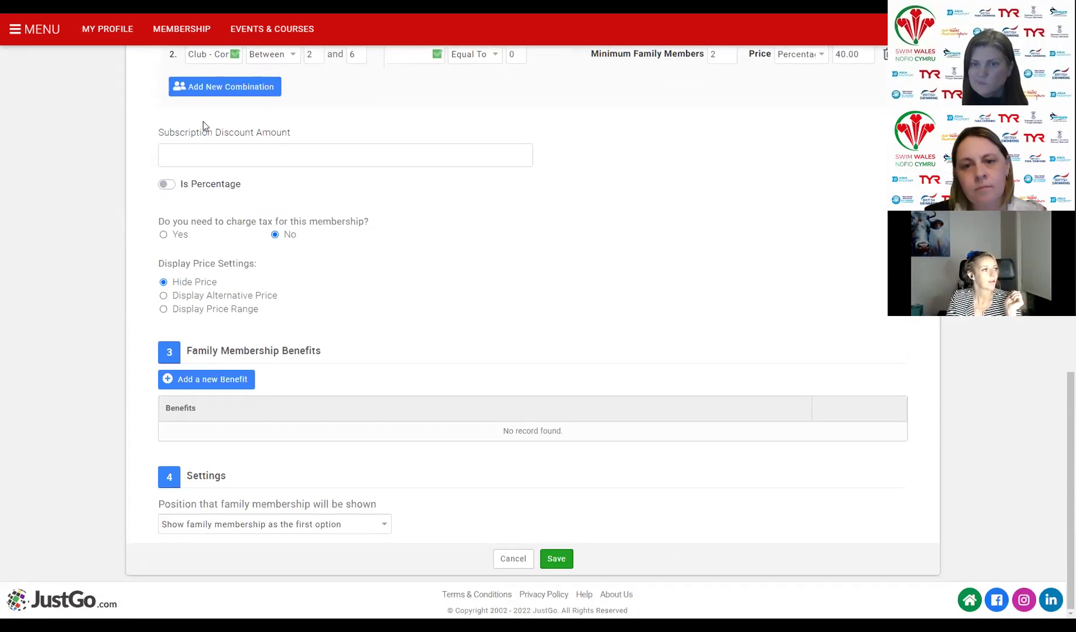